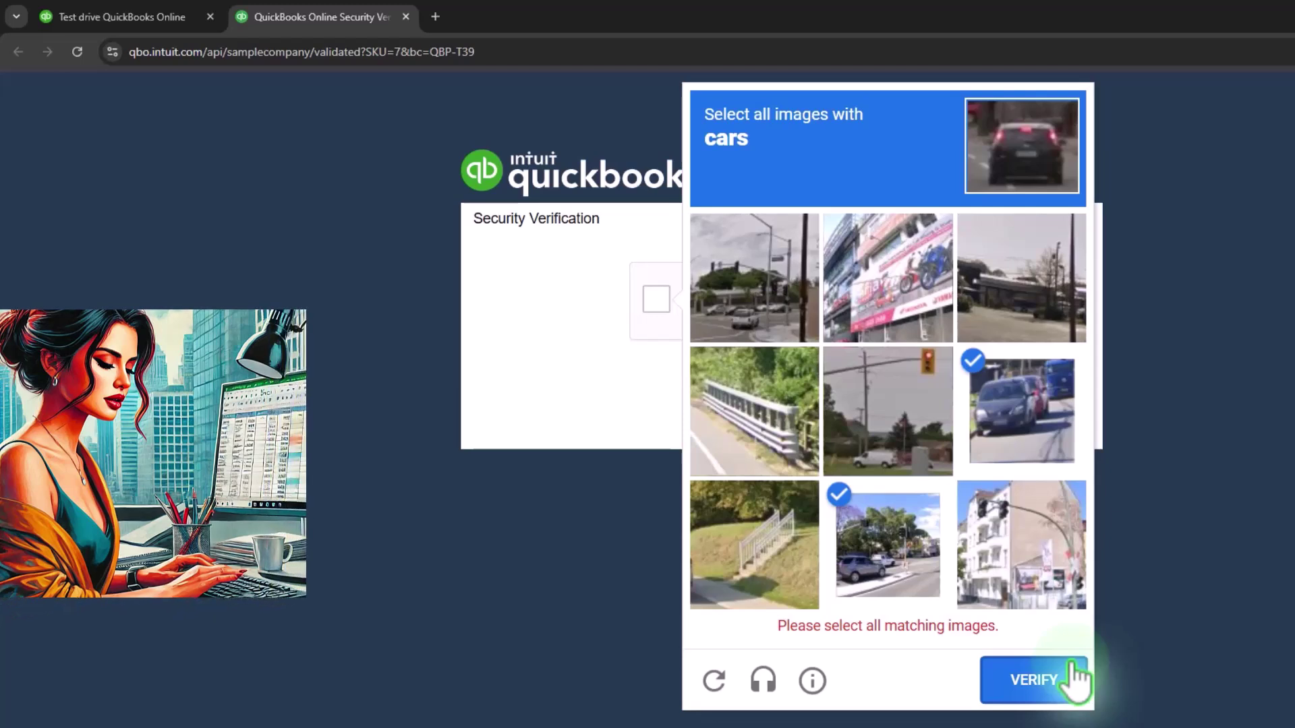
- Complete the security verification by selecting the remaining image with cars and continue to the sample company
click(755, 317)
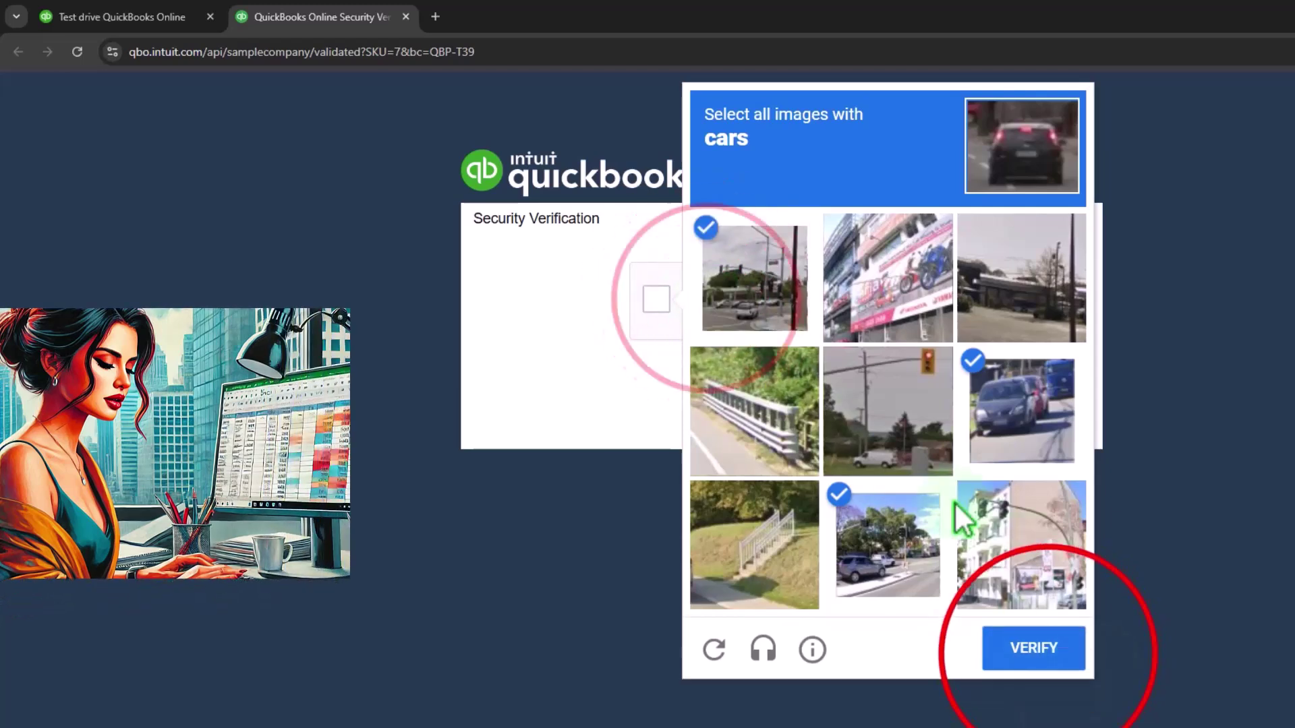
click(1042, 678)
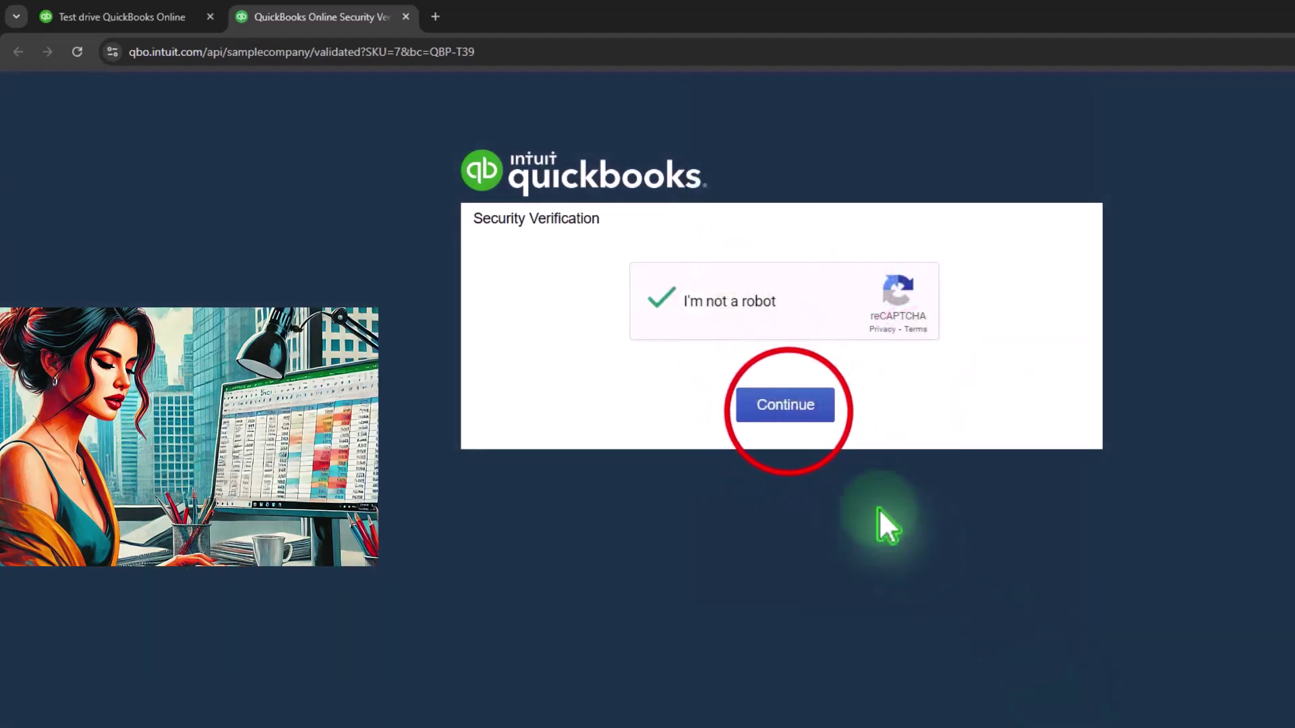
click(782, 404)
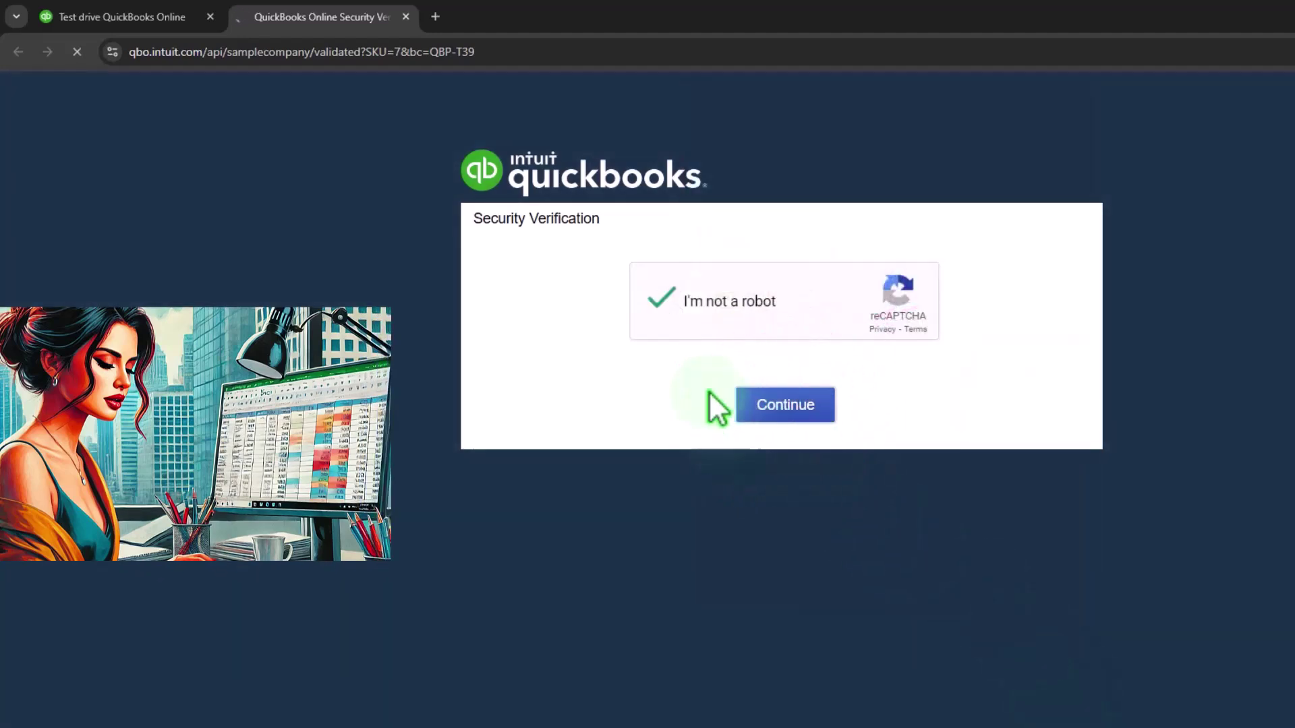
- Close the test drive help article and open the sample company's Reports page
click(152, 18)
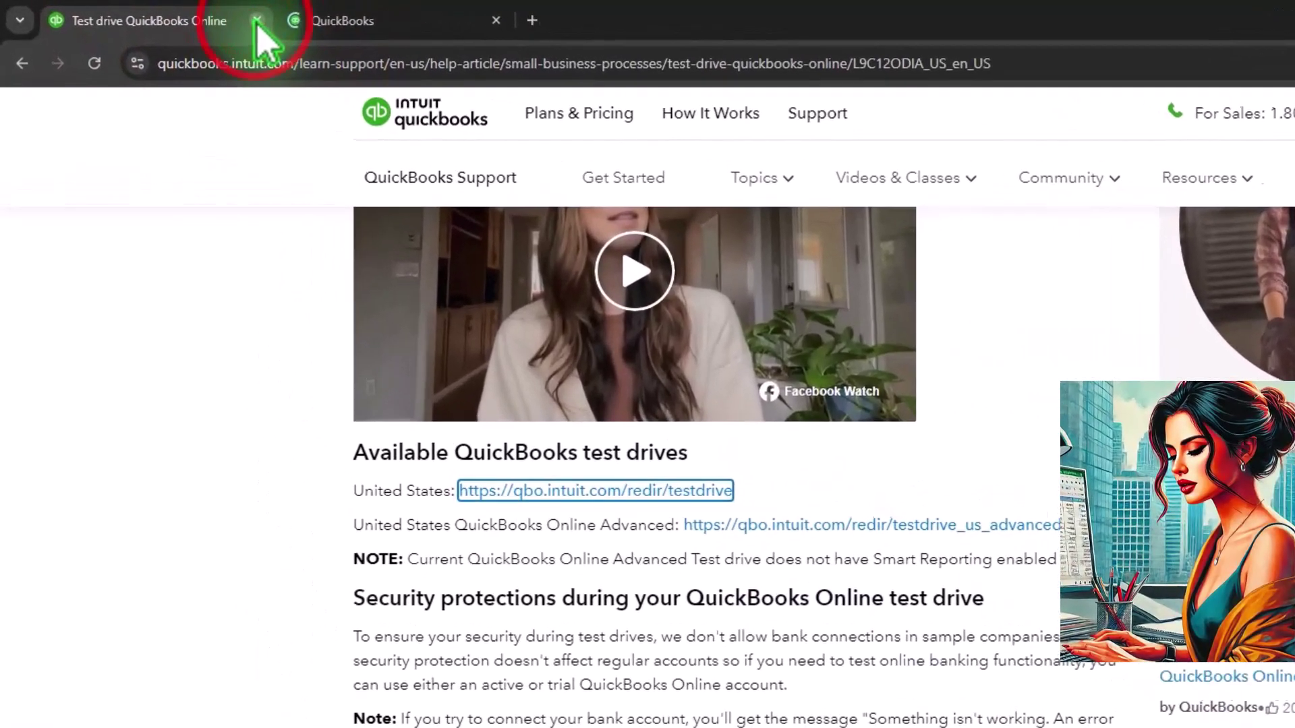
click(172, 14)
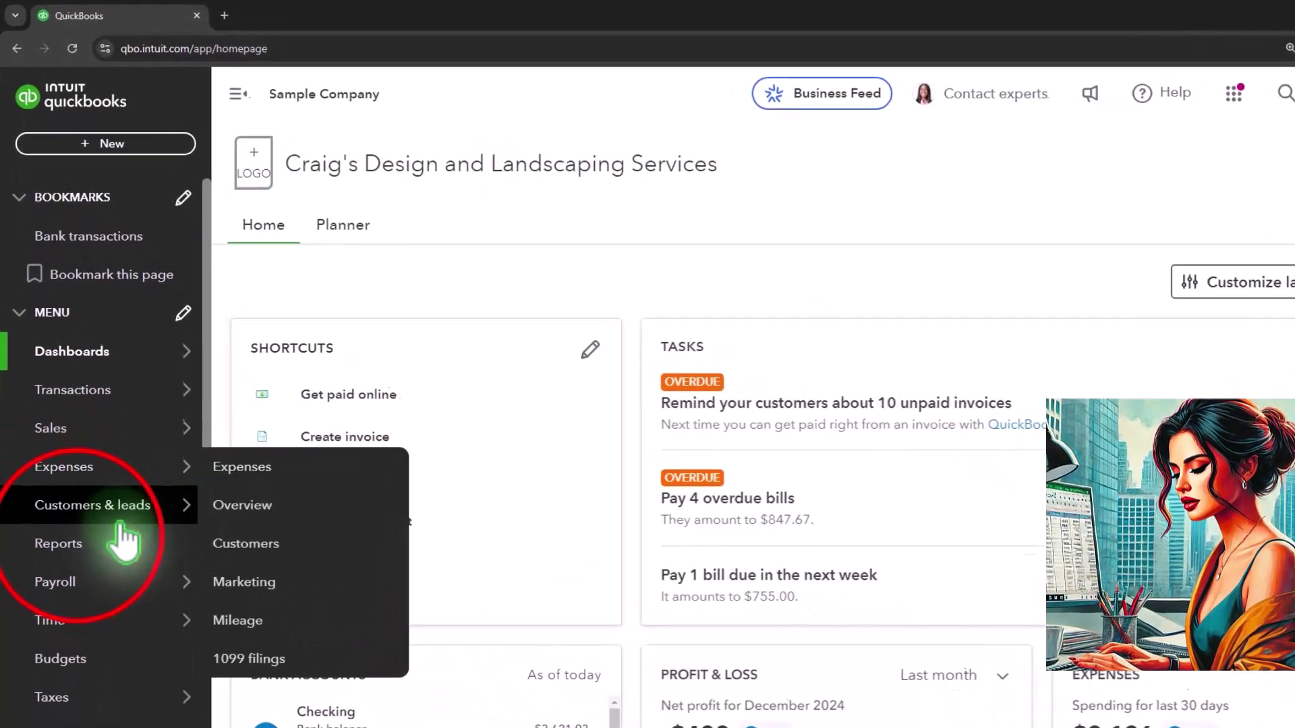
click(94, 613)
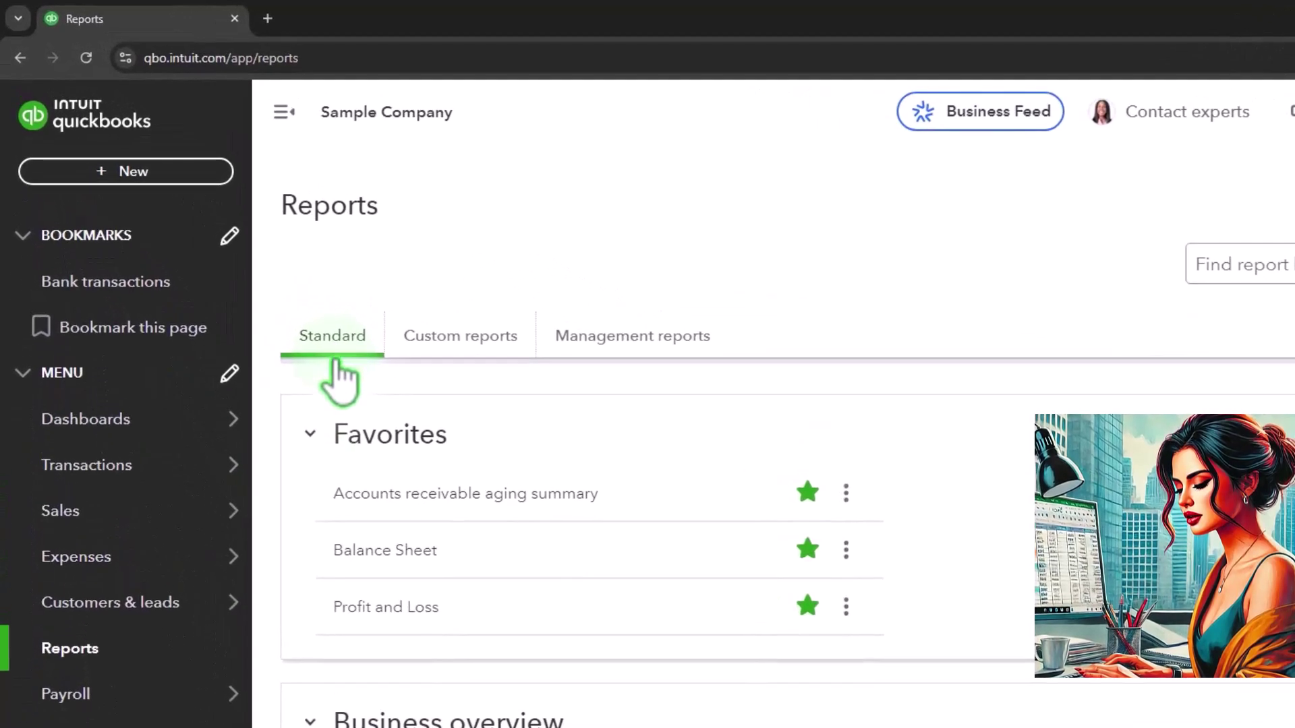
- Open the favorite Balance Sheet and Profit and Loss reports in separate new browser tabs
right_click(383, 553)
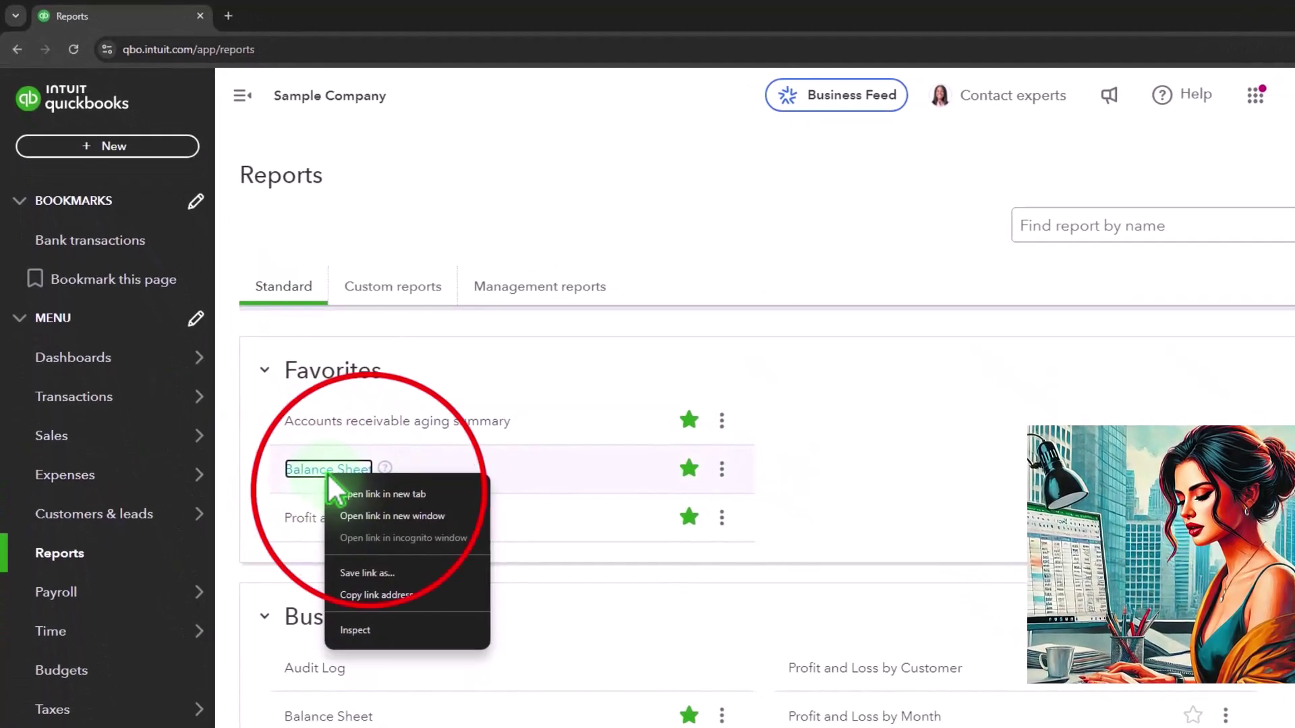
click(367, 493)
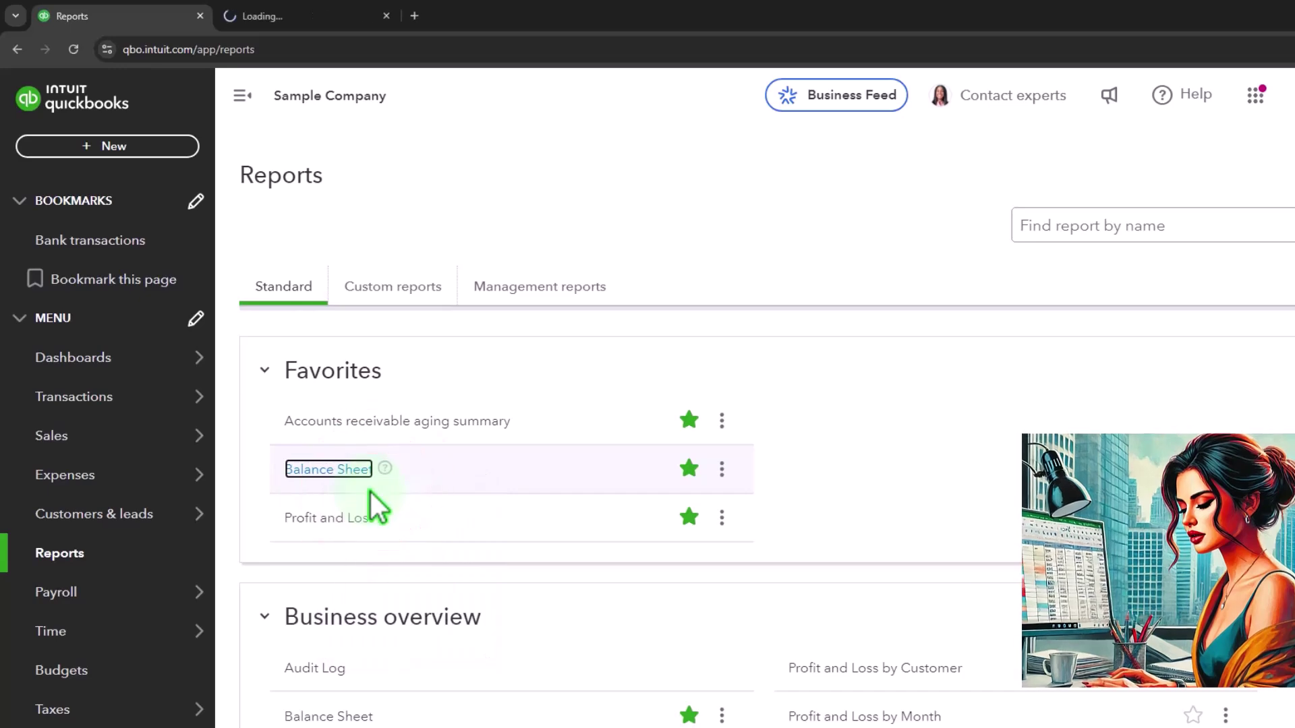
right_click(336, 516)
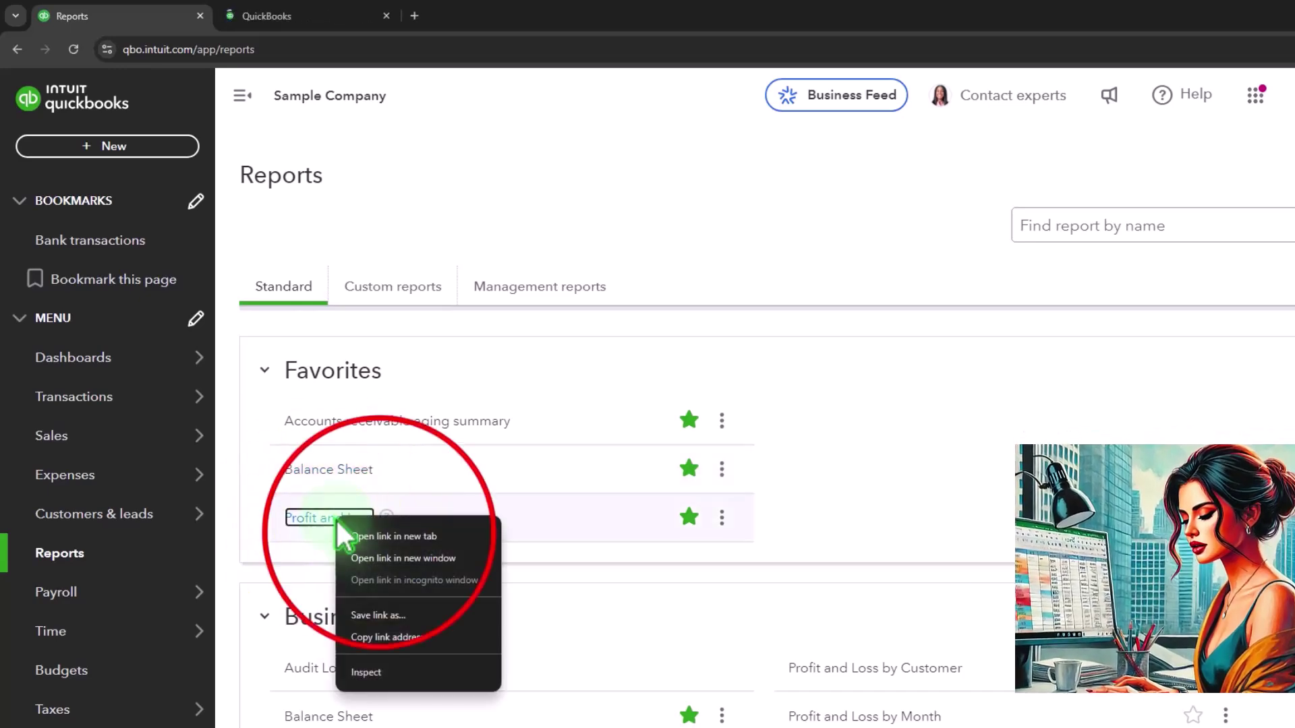
click(380, 532)
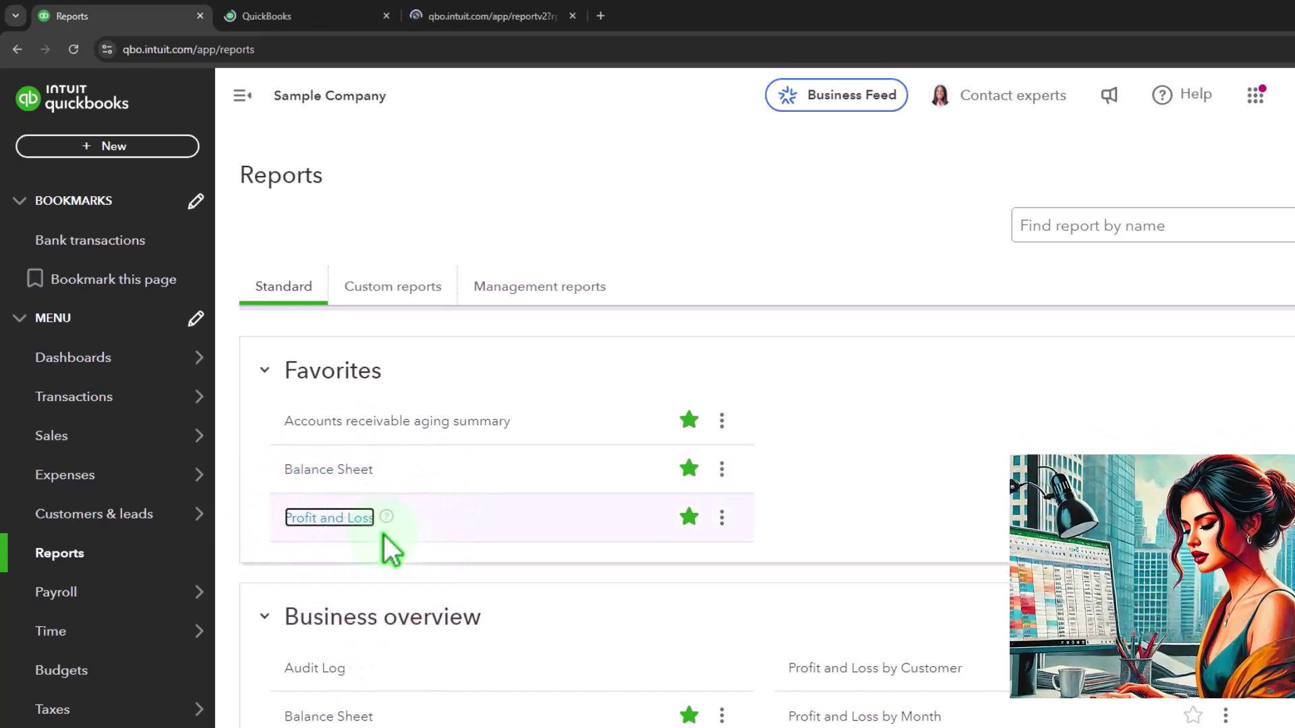
- On the Balance Sheet report, collapse the navigation menu and set the report period to 01/01/2024 through 12/31/2025
click(297, 14)
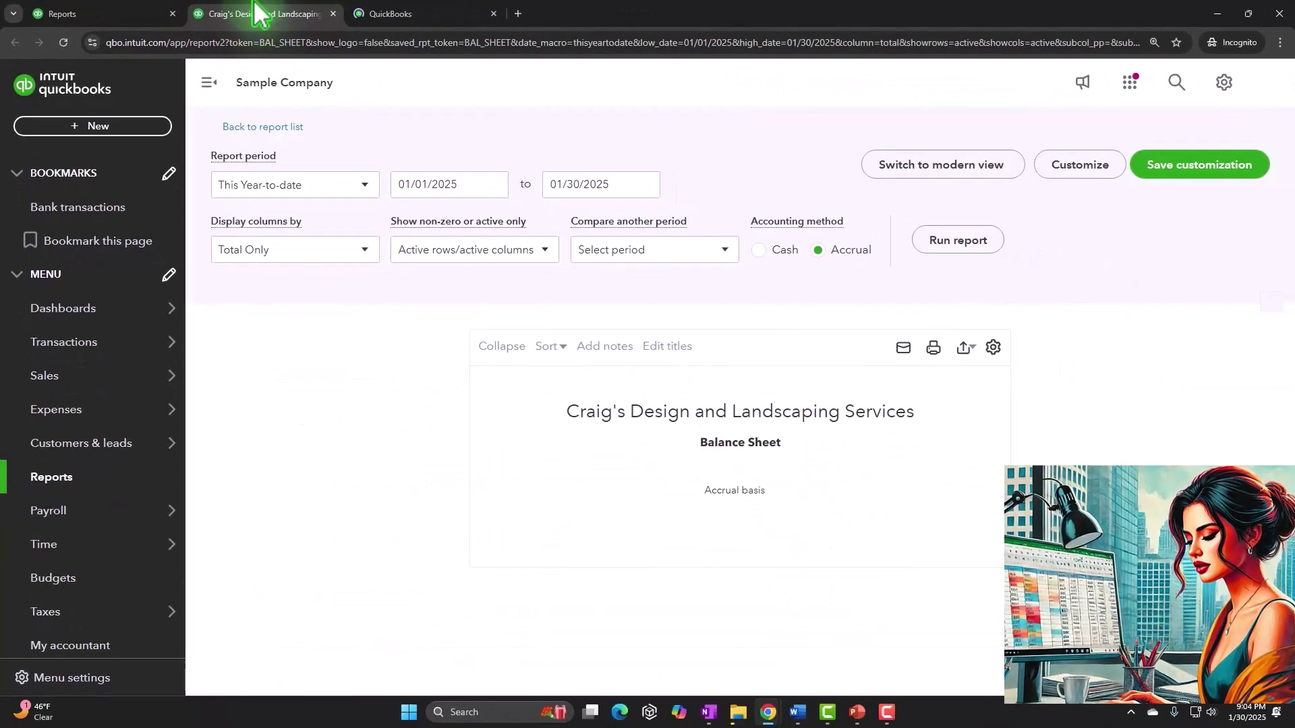
click(209, 81)
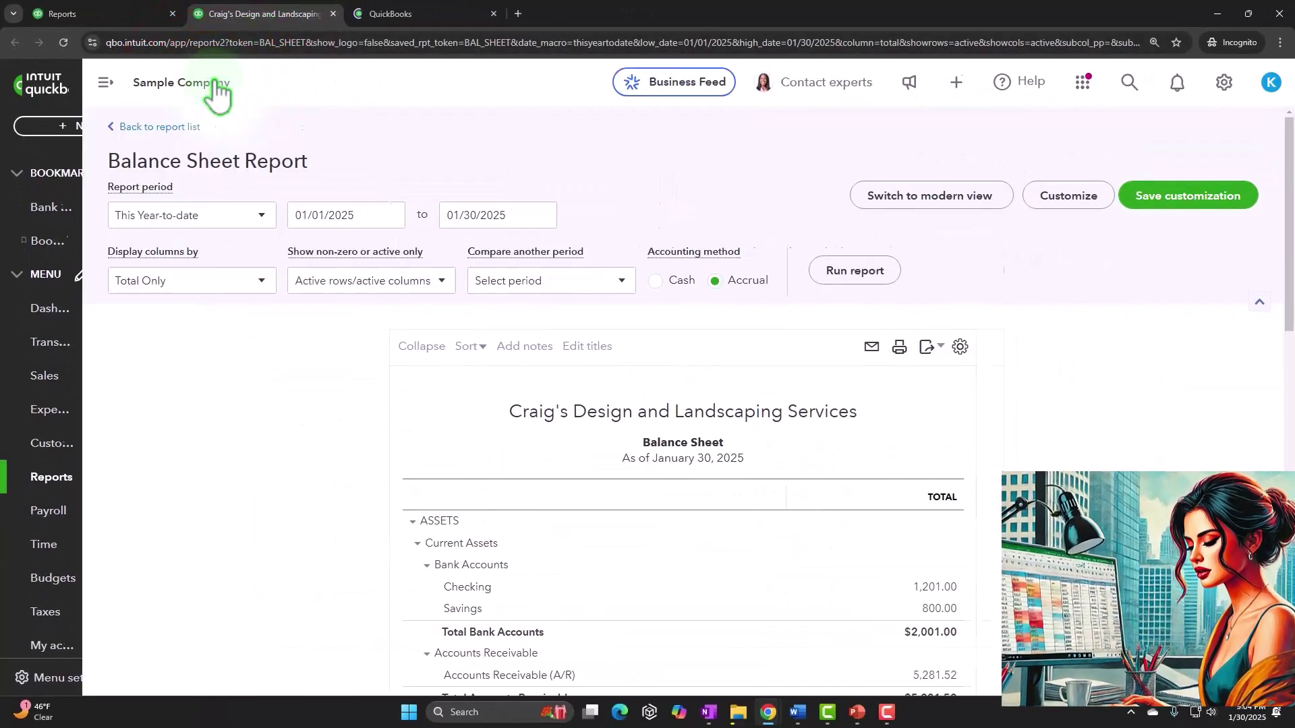
click(302, 216)
drag(288, 213, 219, 209)
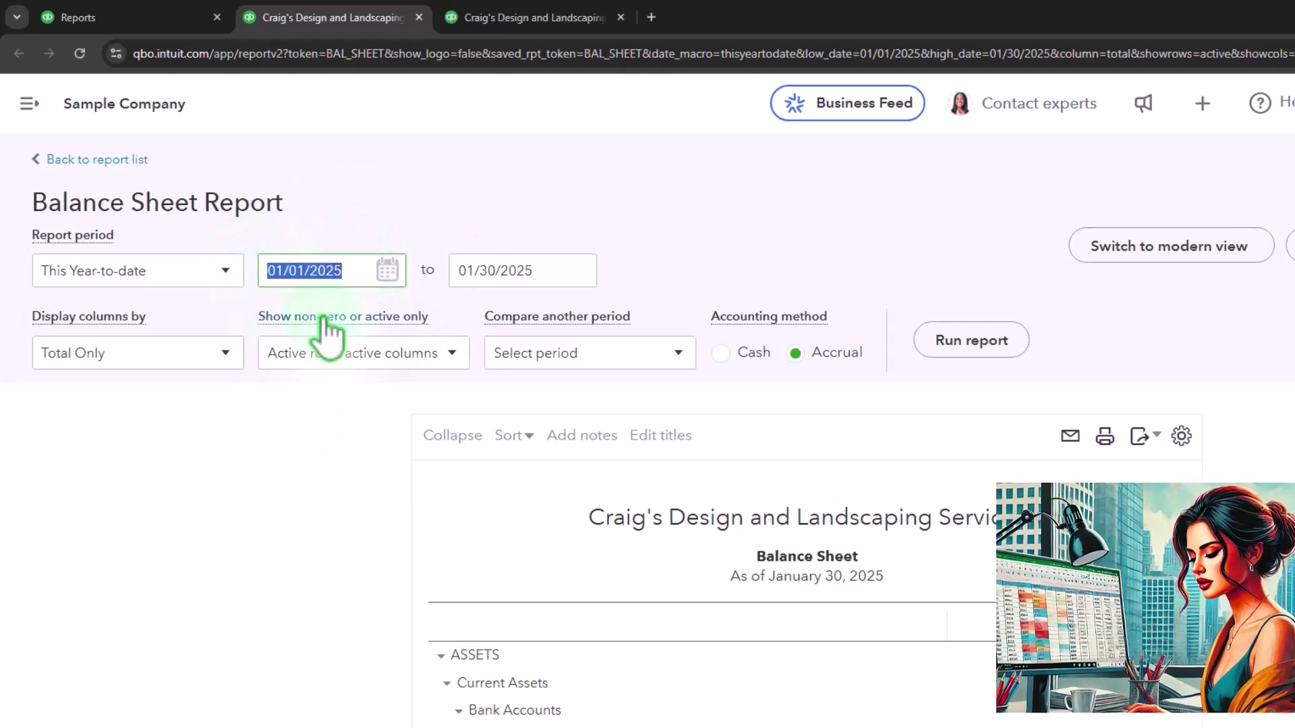
text(01/01/2024)
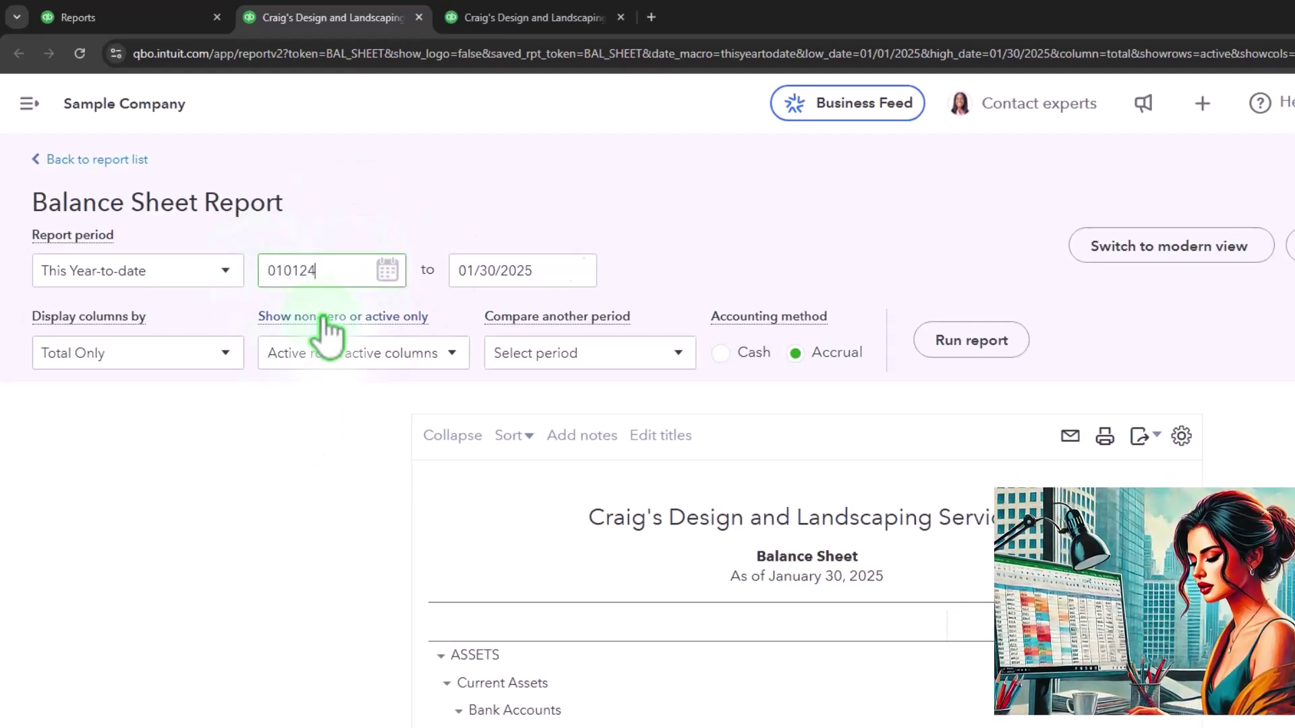
key(Tab)
text(123)
click(327, 330)
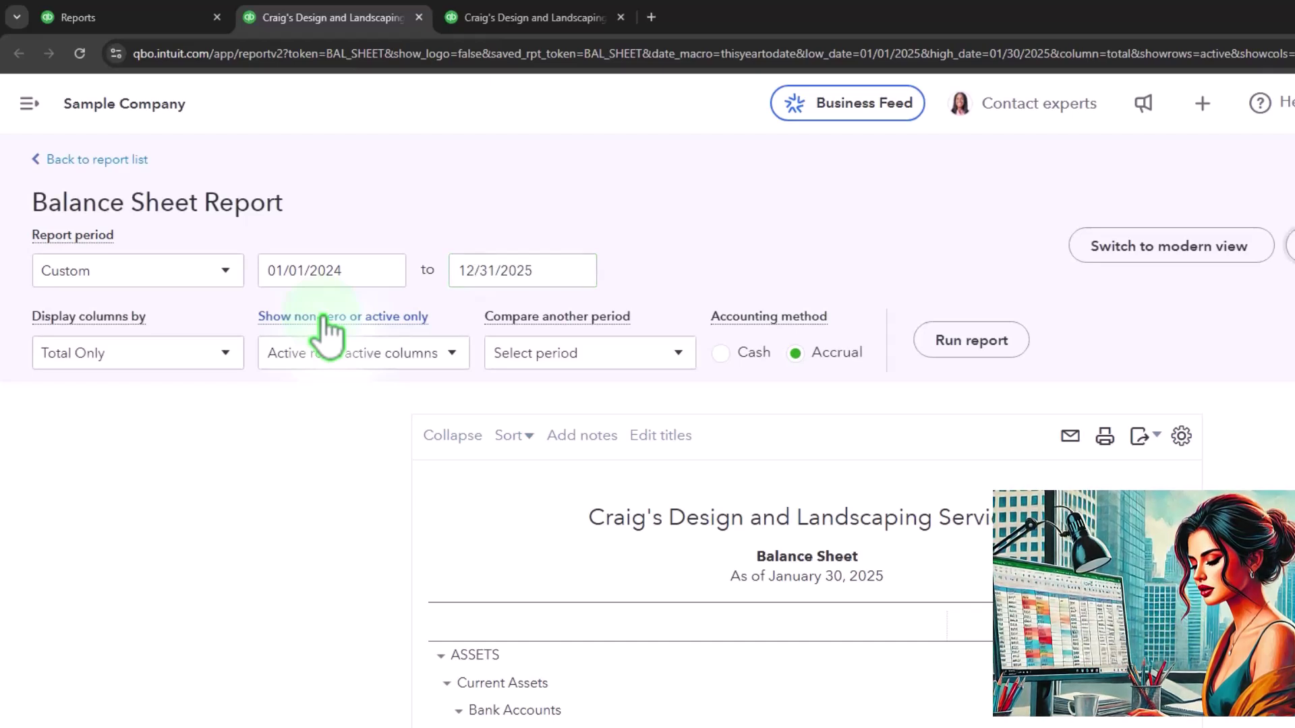
- Display the Balance Sheet columns by Years and run the report
click(226, 352)
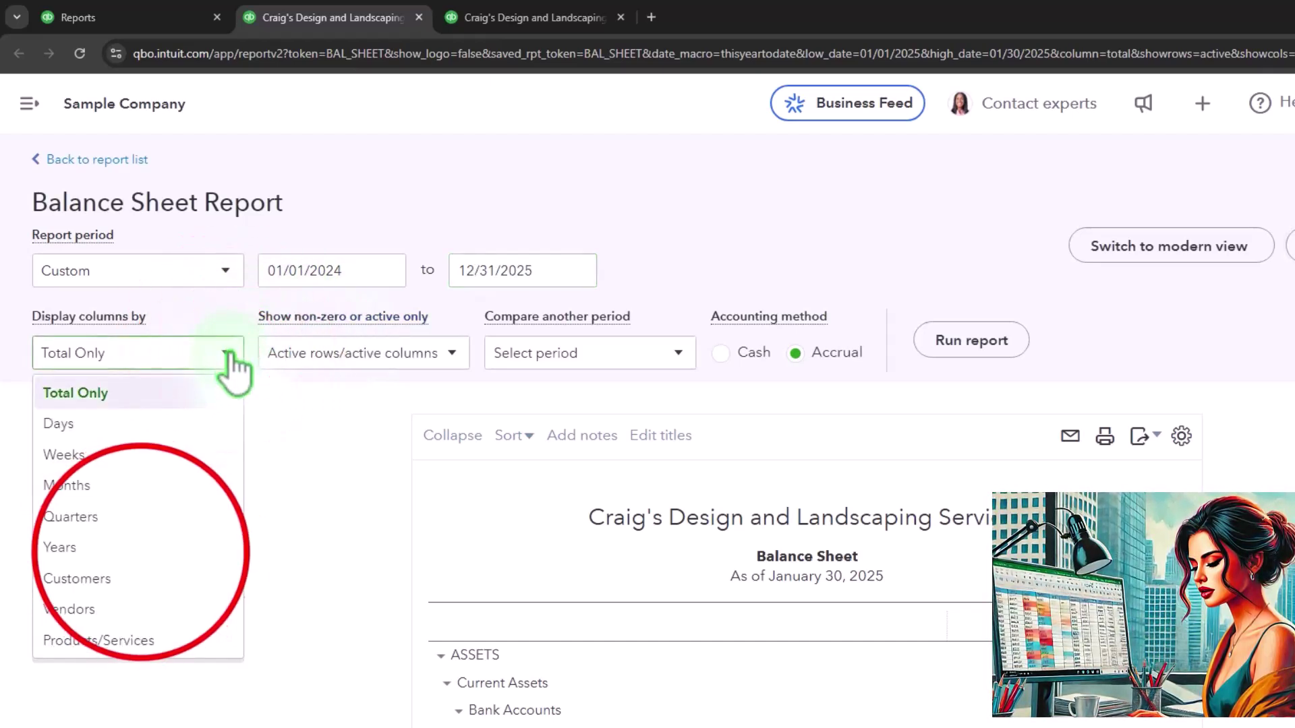
click(142, 549)
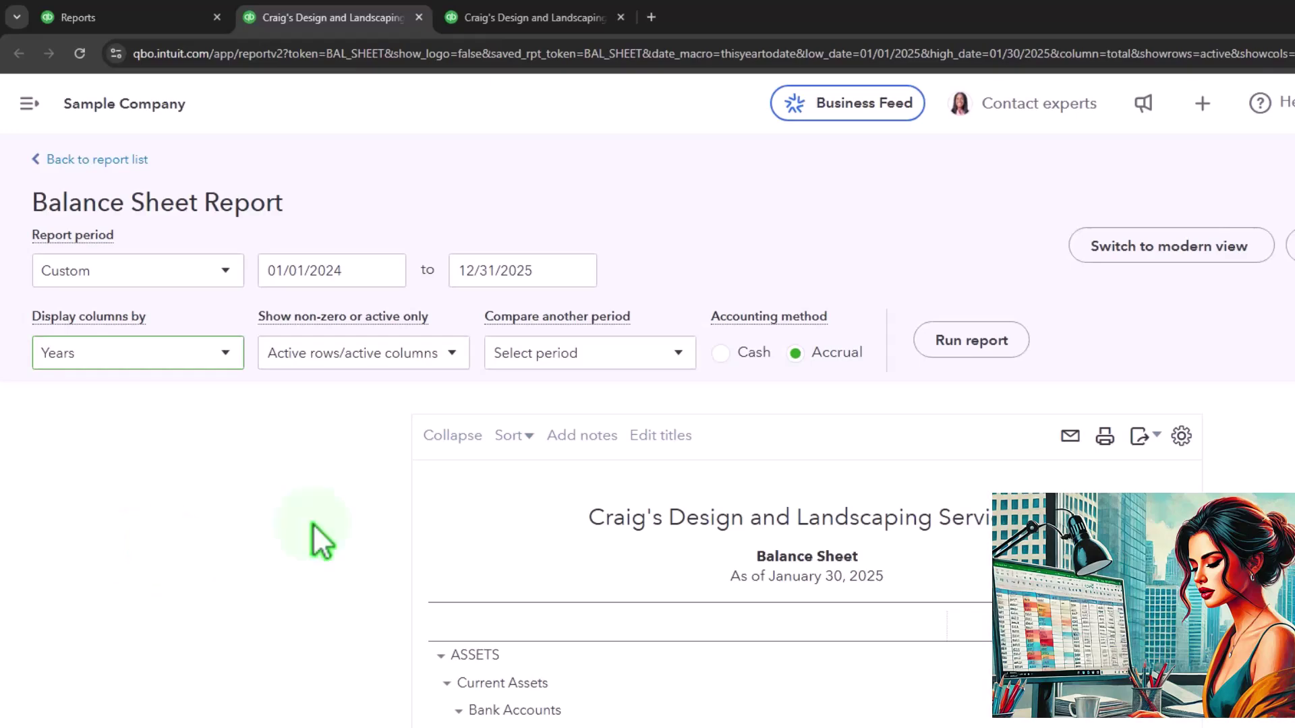
click(944, 342)
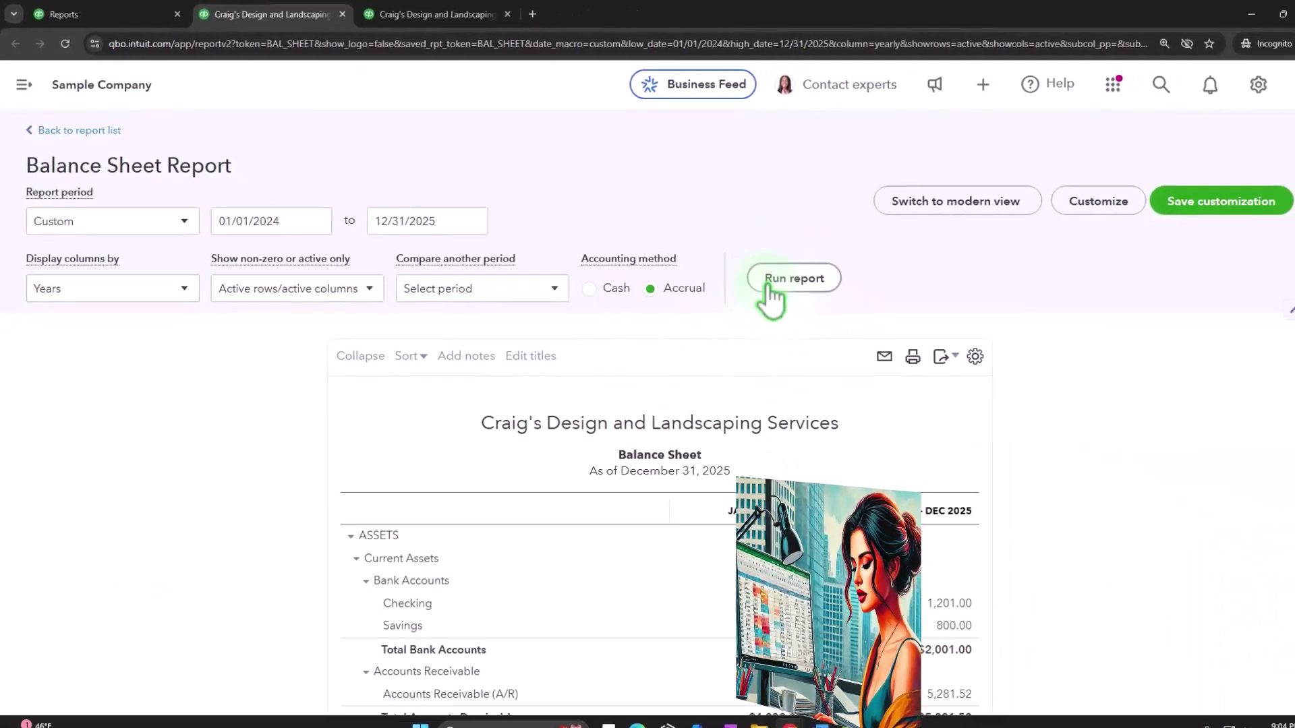
scroll(755, 297, down, 2)
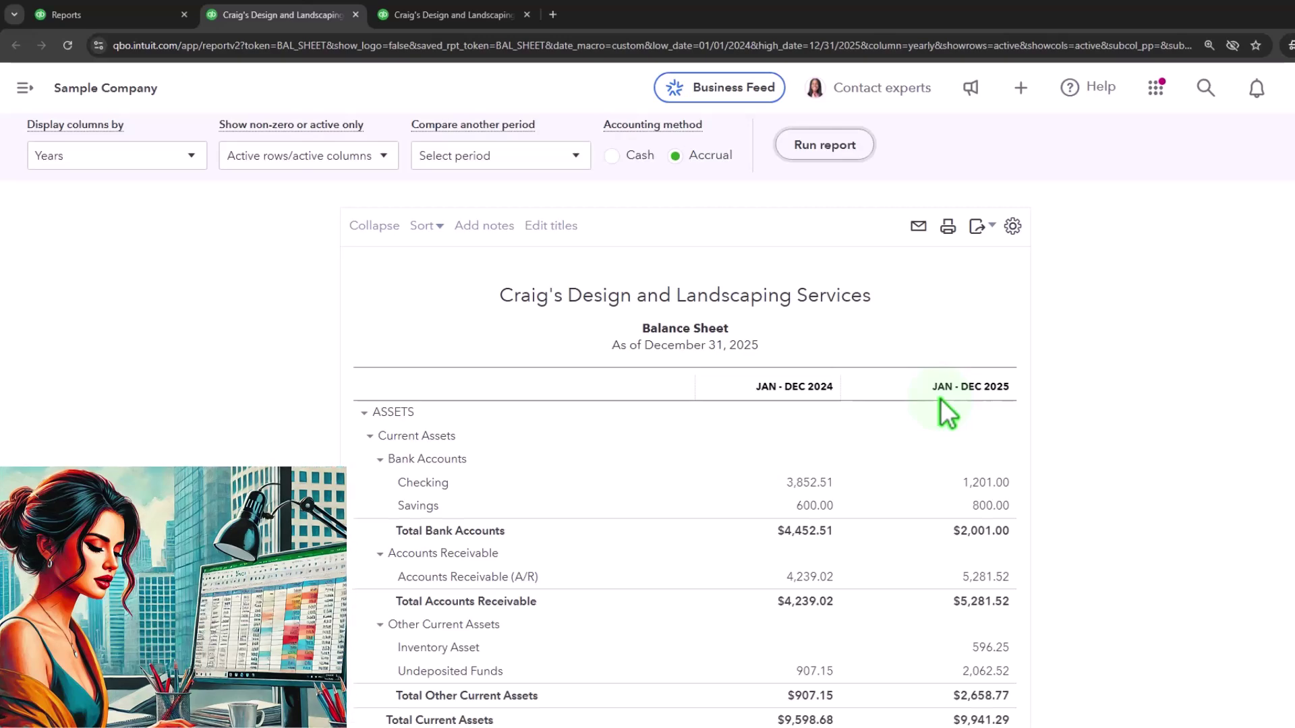
- On the Profit and Loss report, collapse the navigation menu and set the report period to 01/01/2024 through 12/31/2025
click(456, 13)
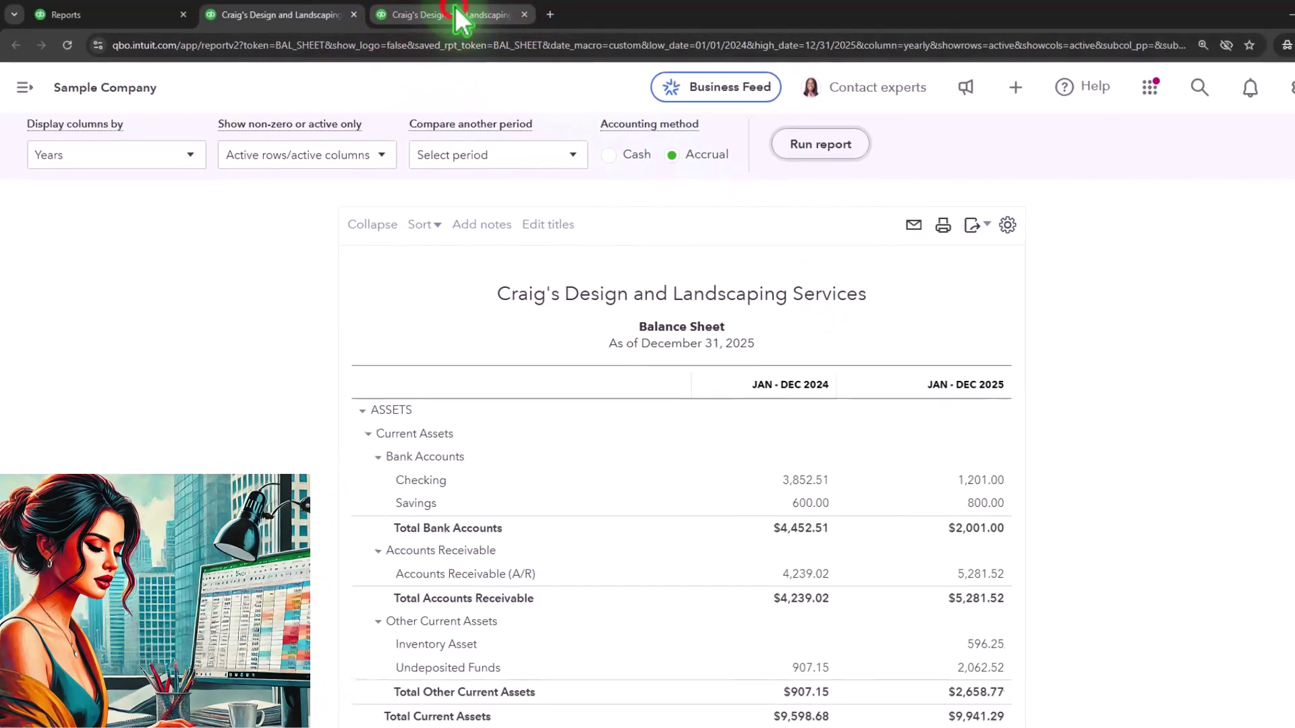
click(248, 101)
drag(560, 255, 464, 255)
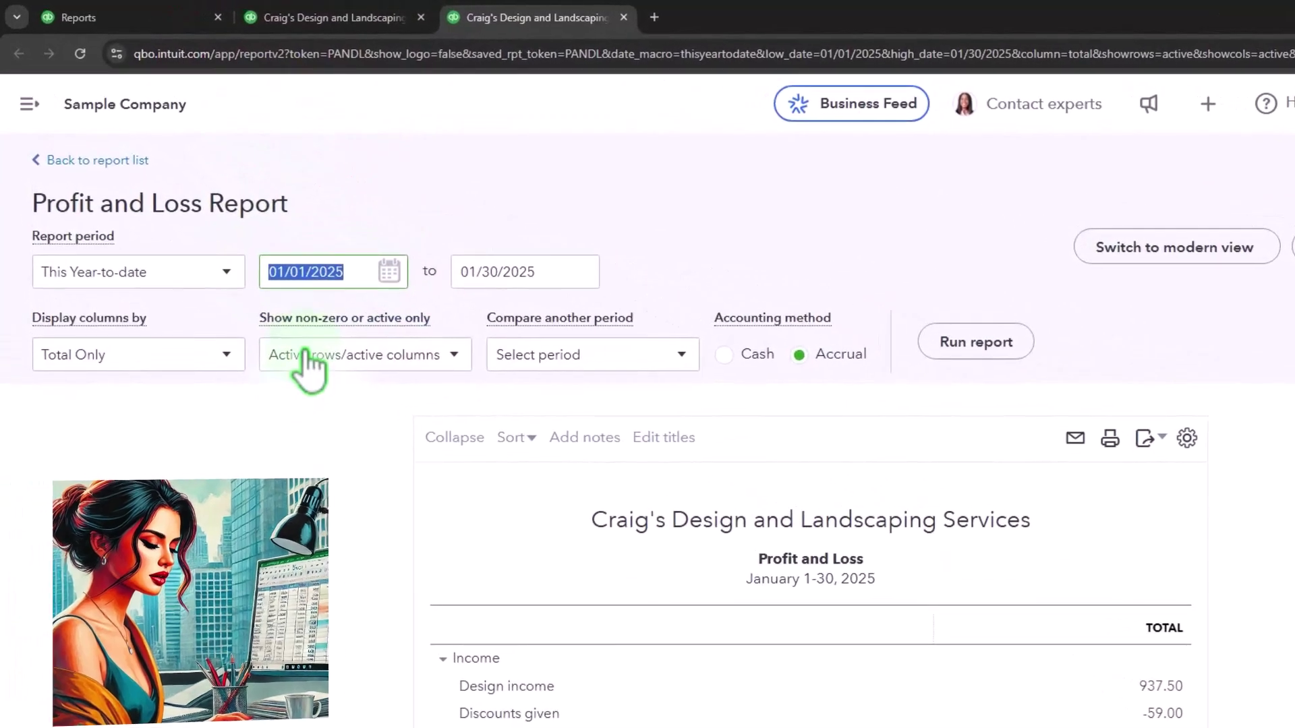
text(01012024)
key(Tab)
text(12/31/2025)
click(305, 358)
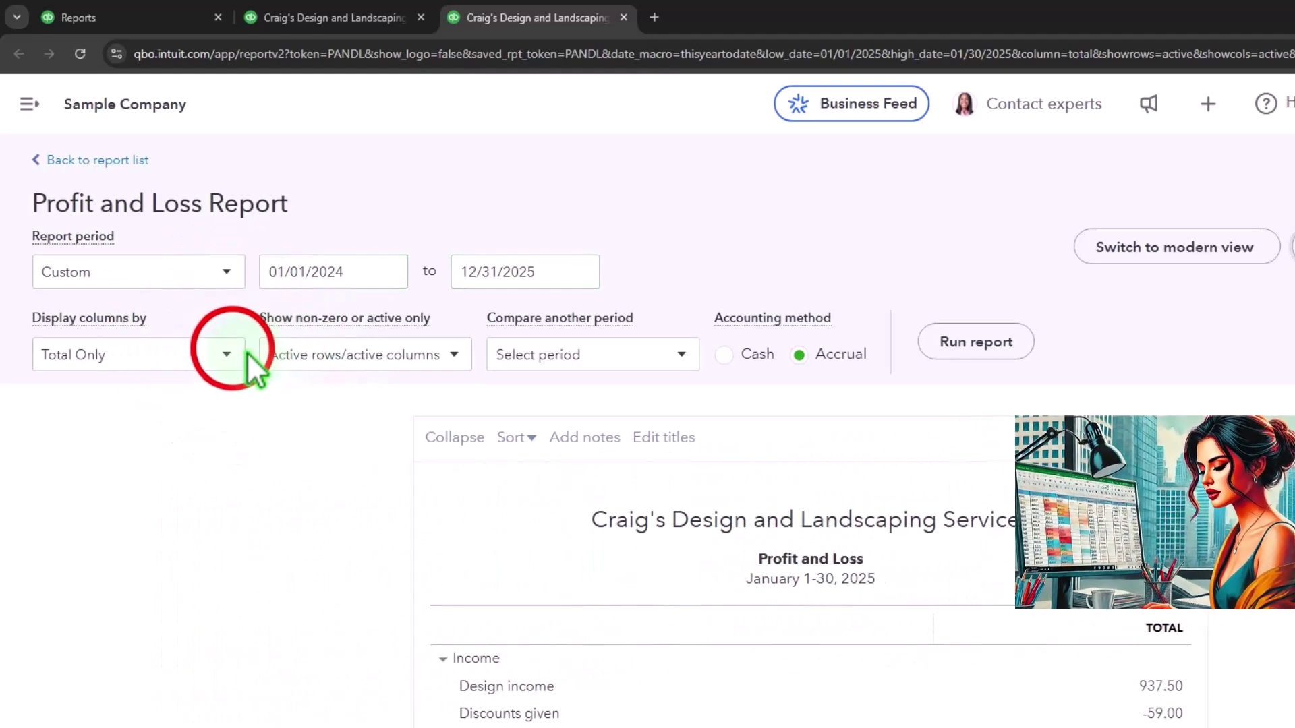
- Display the Profit and Loss columns by Years, run the report, and review its yearly figures
click(230, 354)
click(169, 544)
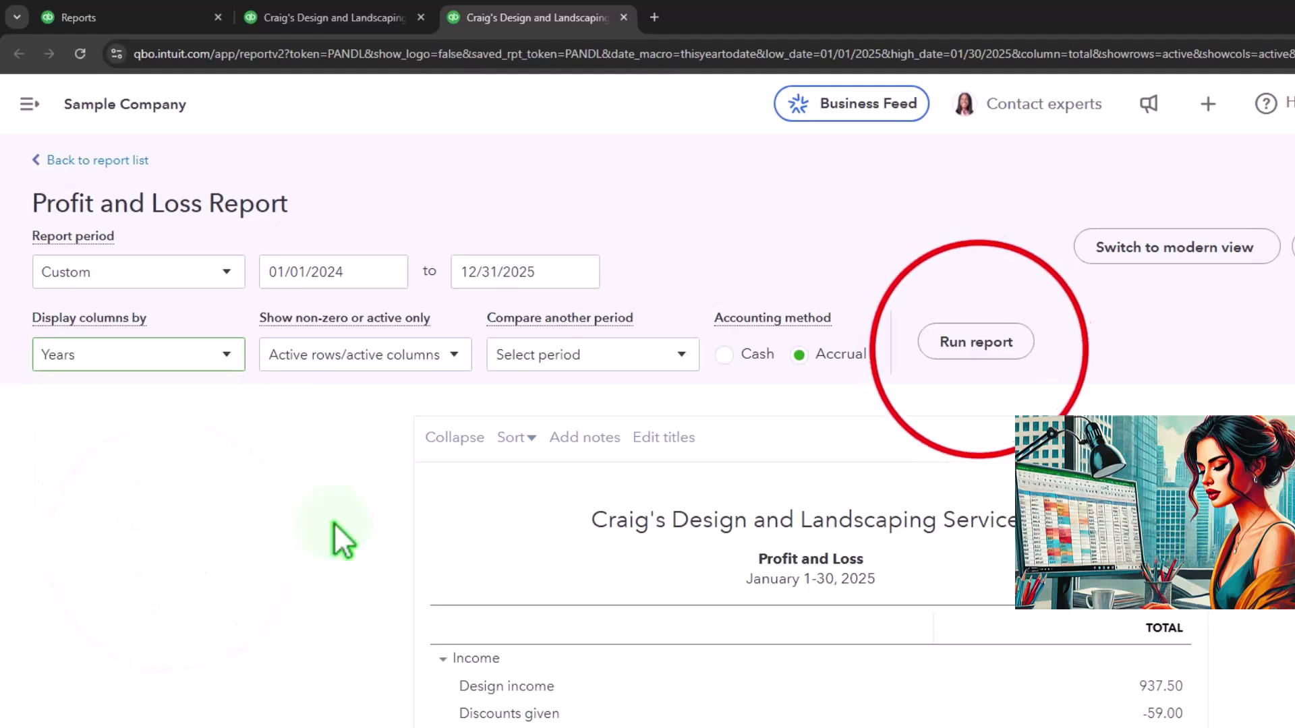
click(971, 346)
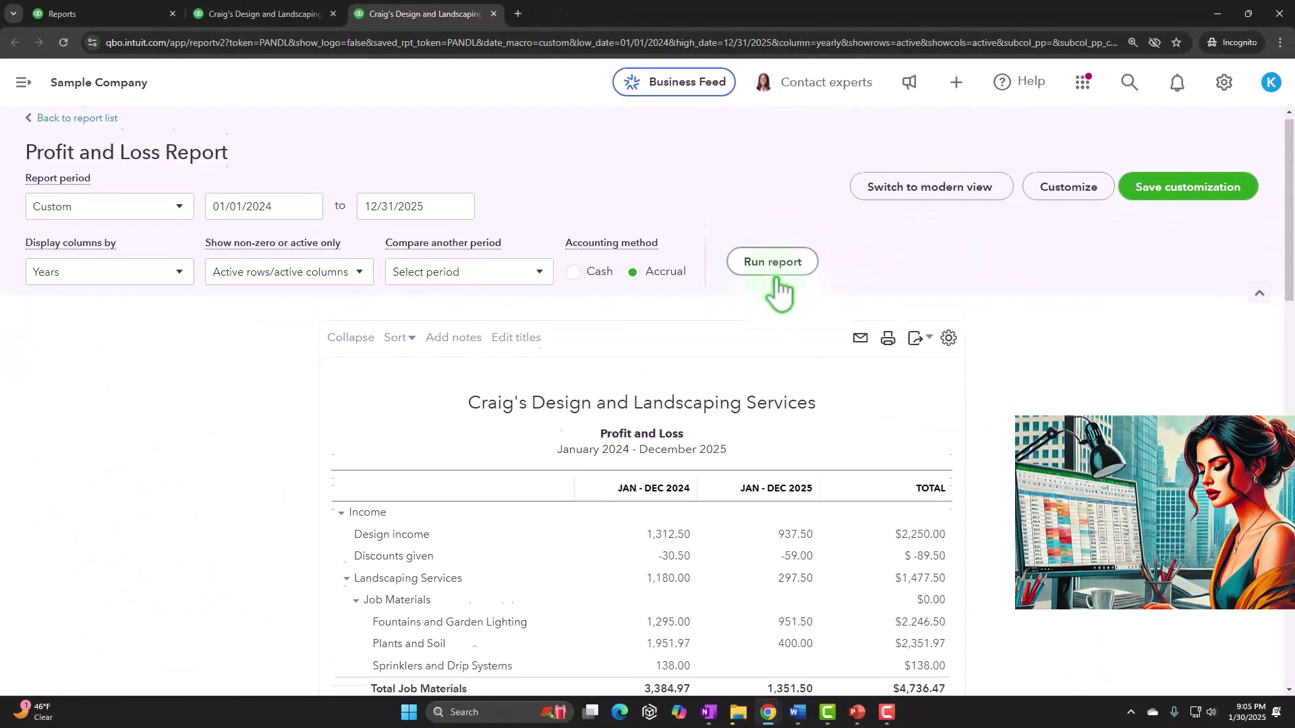
scroll(742, 297, down, 3)
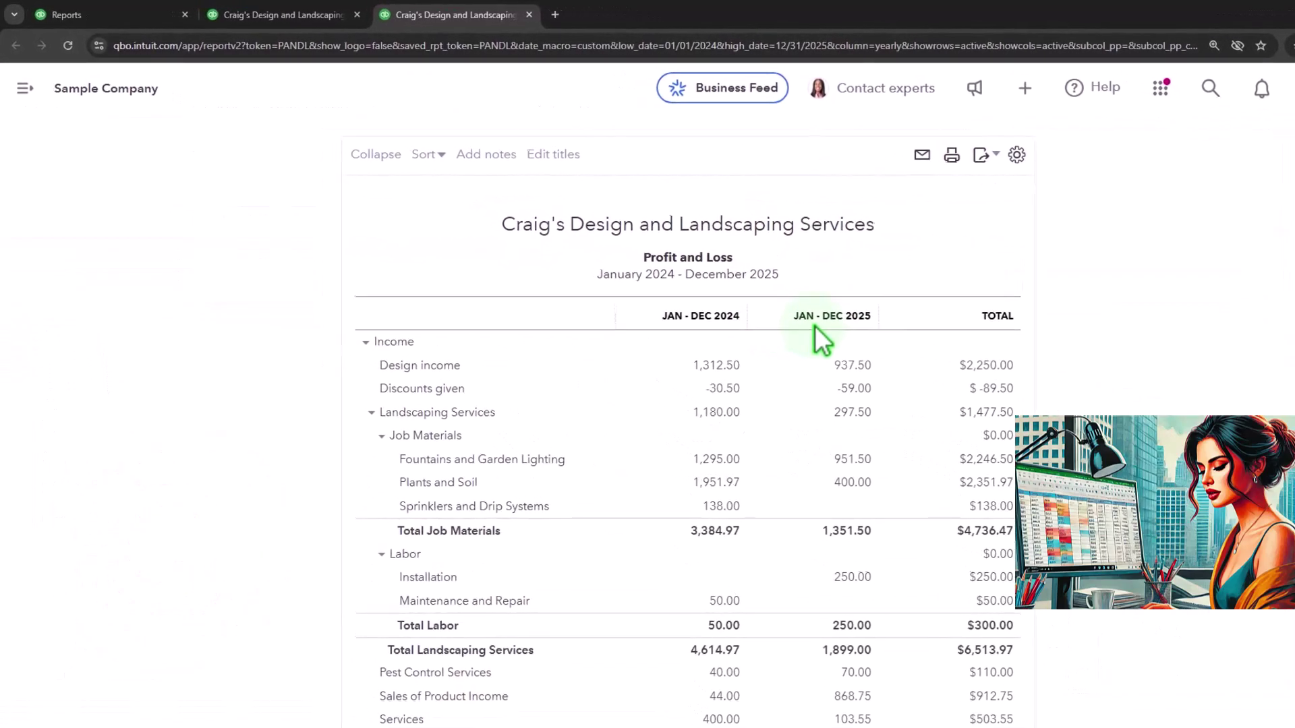
scroll(816, 327, down, 3)
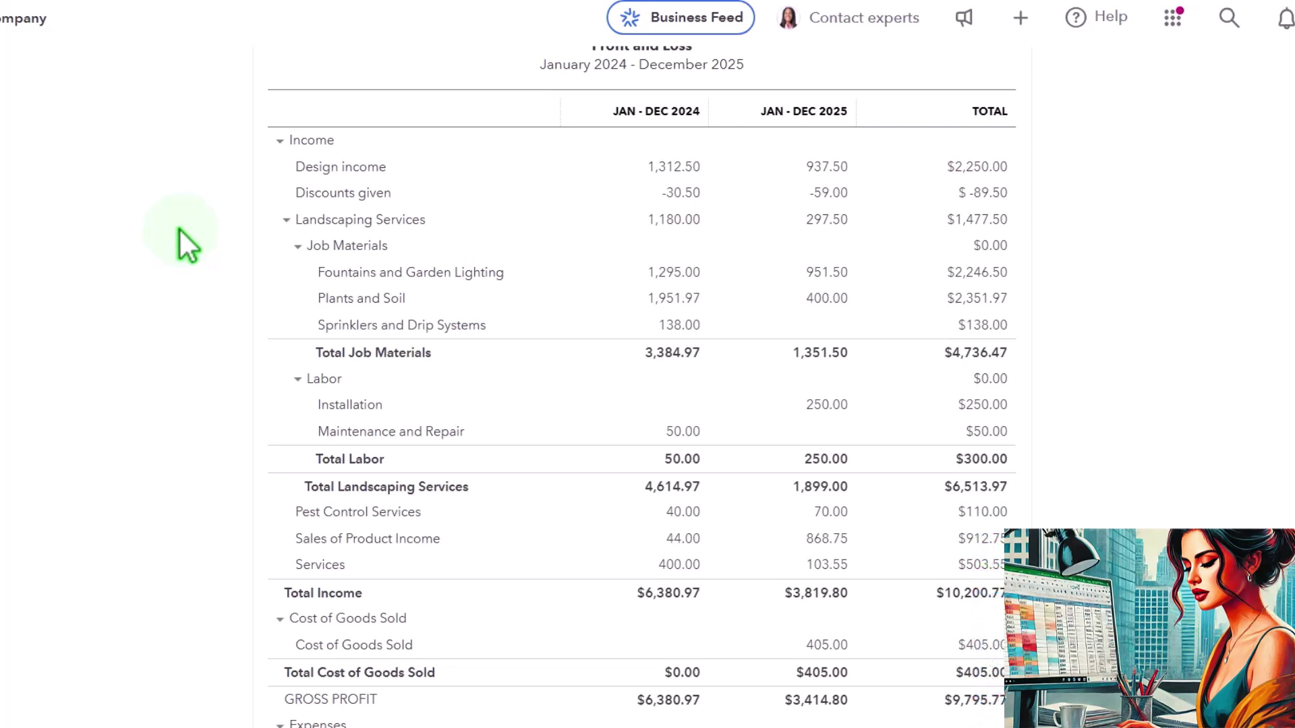
- Return to the report list and open the Balance Sheet Summary from Business overview in a new browser tab
scroll(257, 257, up, 4)
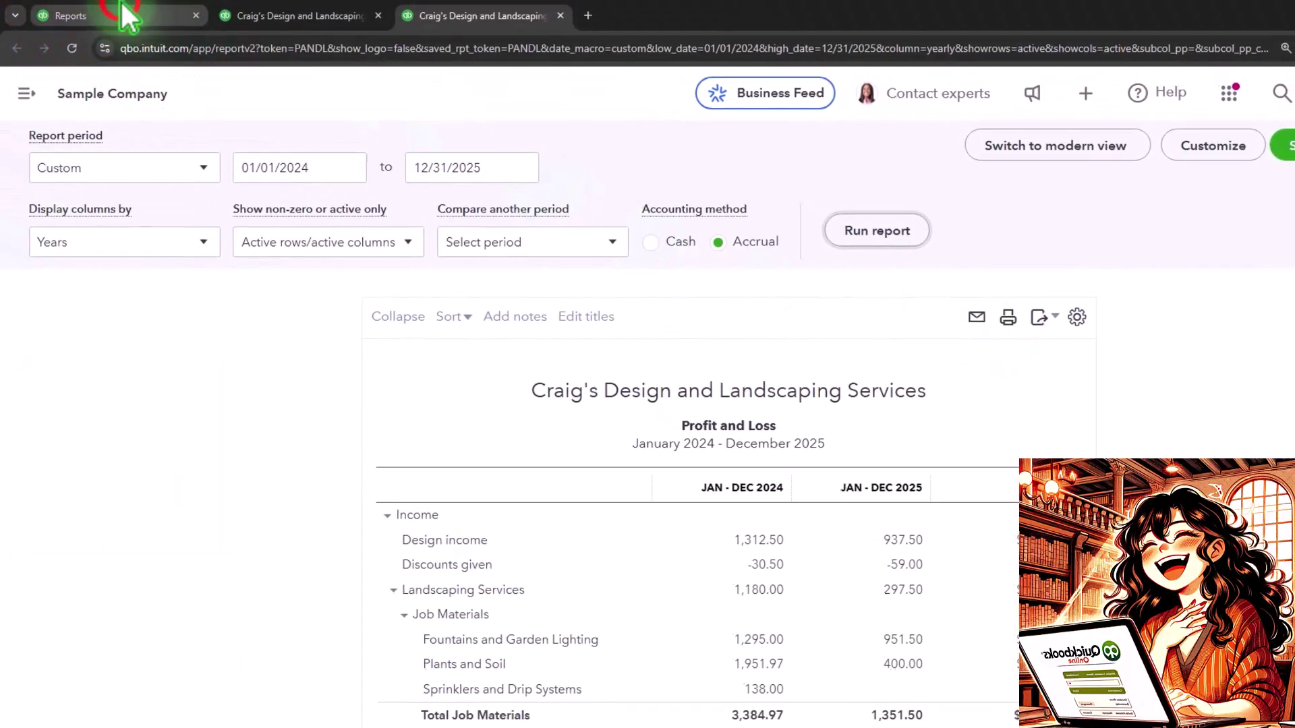
click(124, 9)
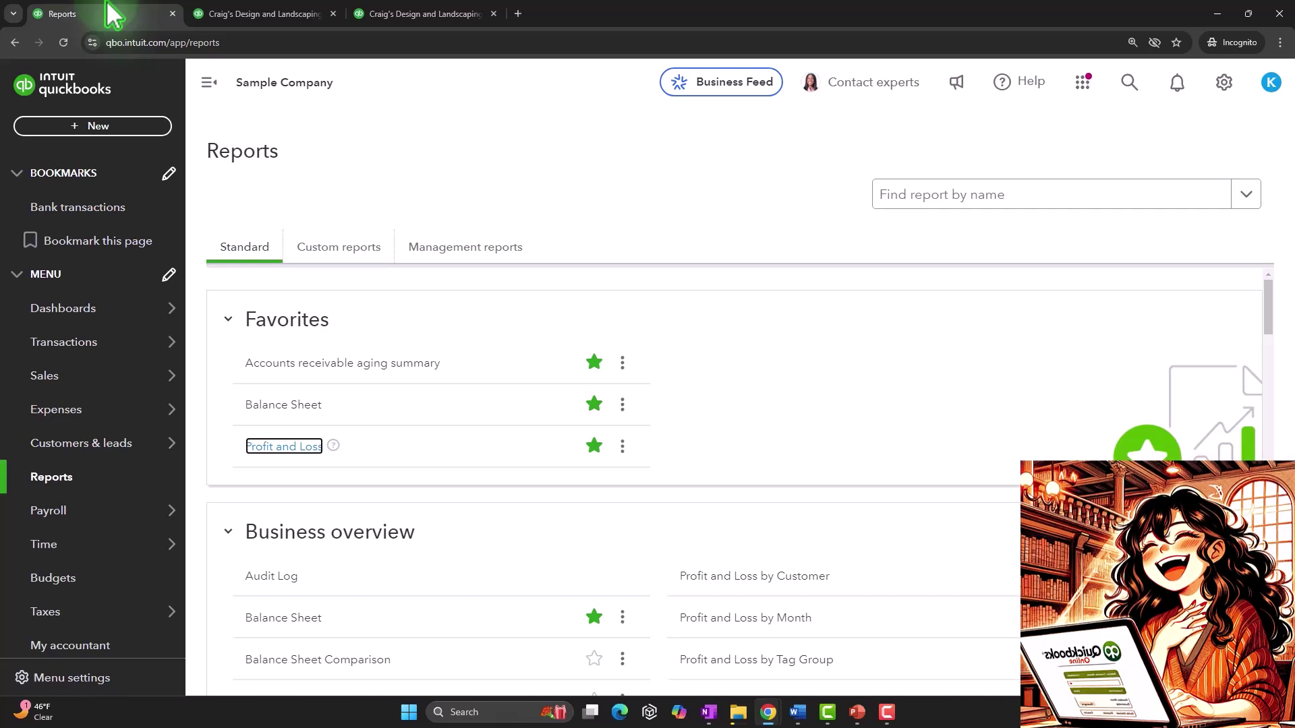
scroll(577, 364, down, 2)
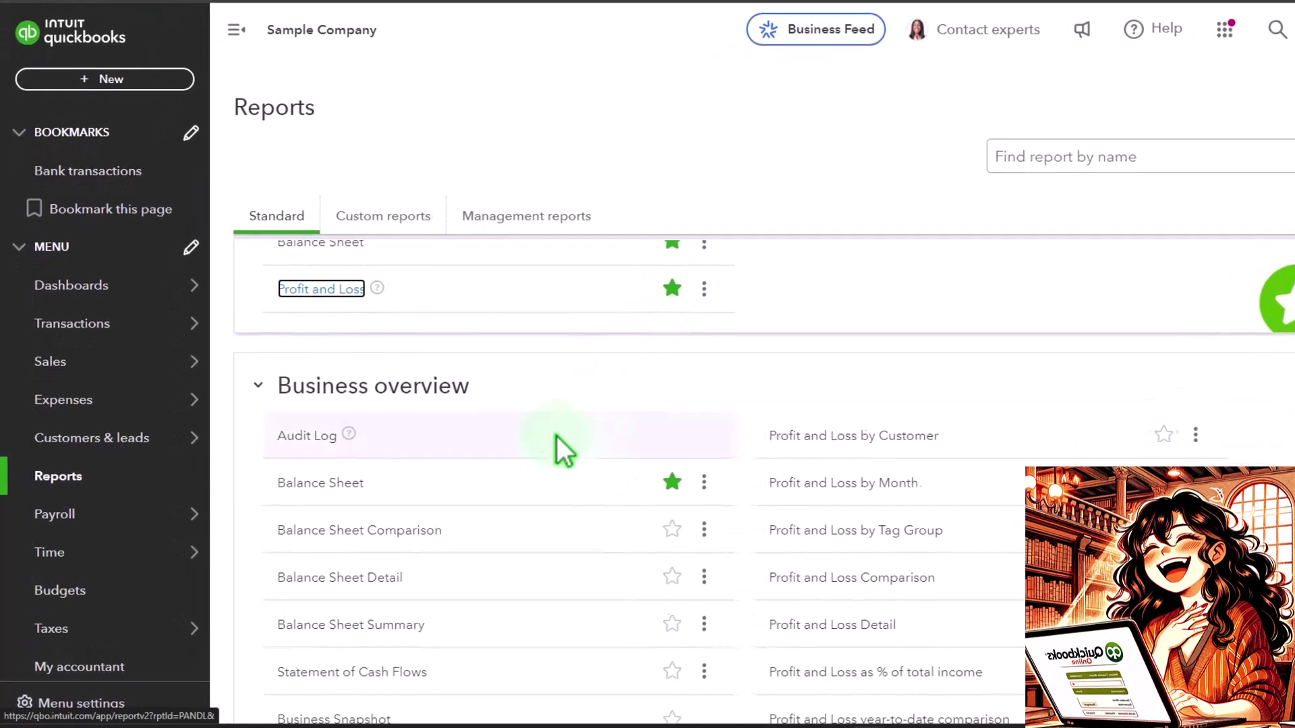
scroll(562, 459, down, 2)
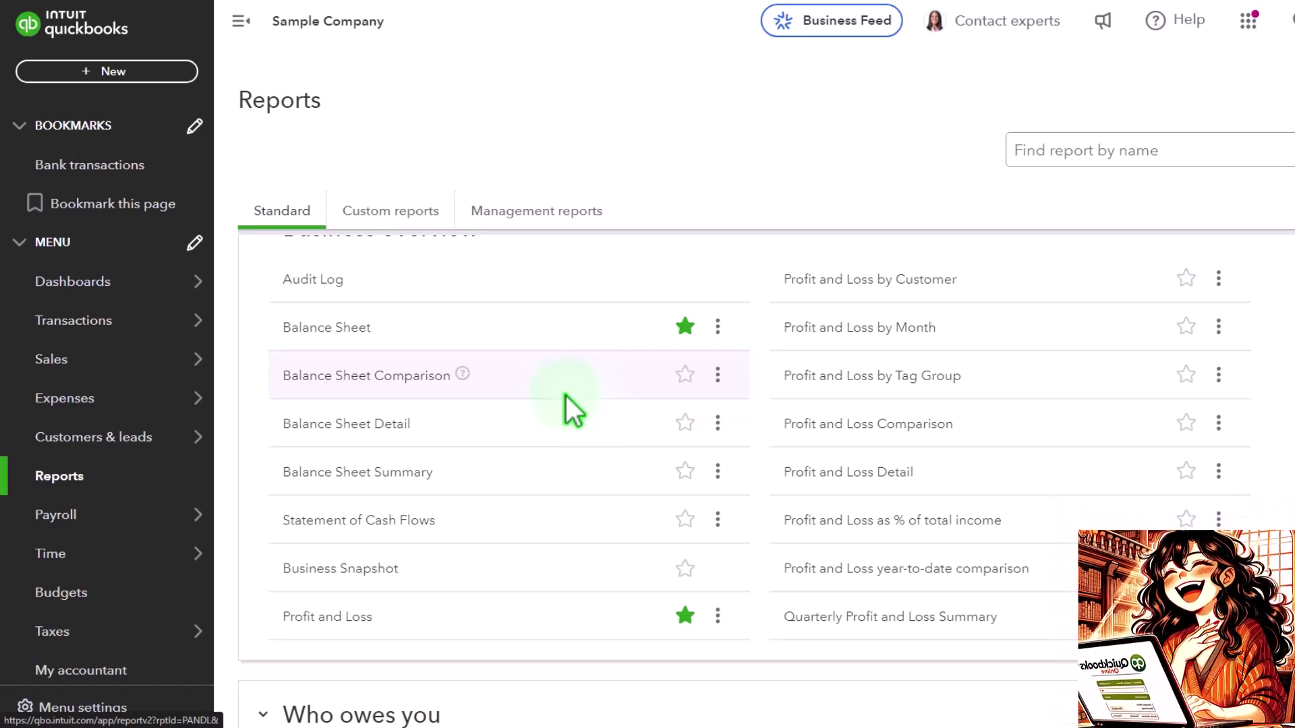
right_click(375, 480)
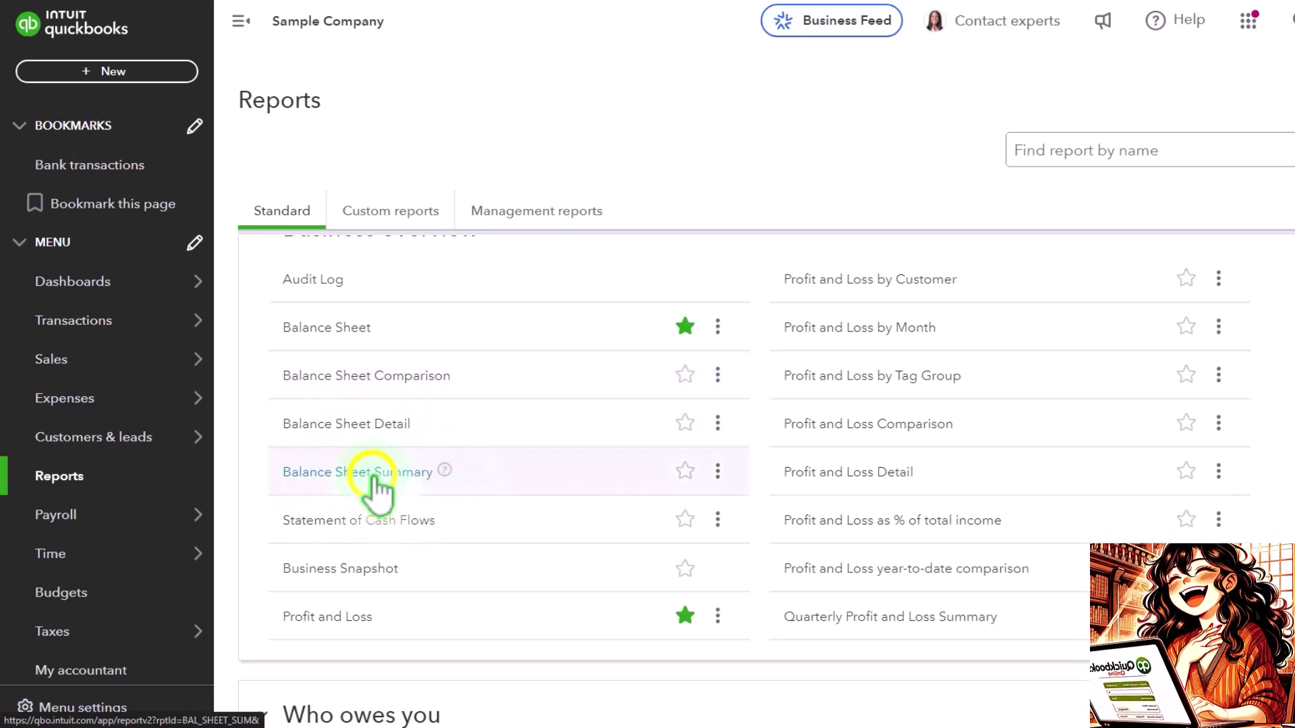
click(391, 496)
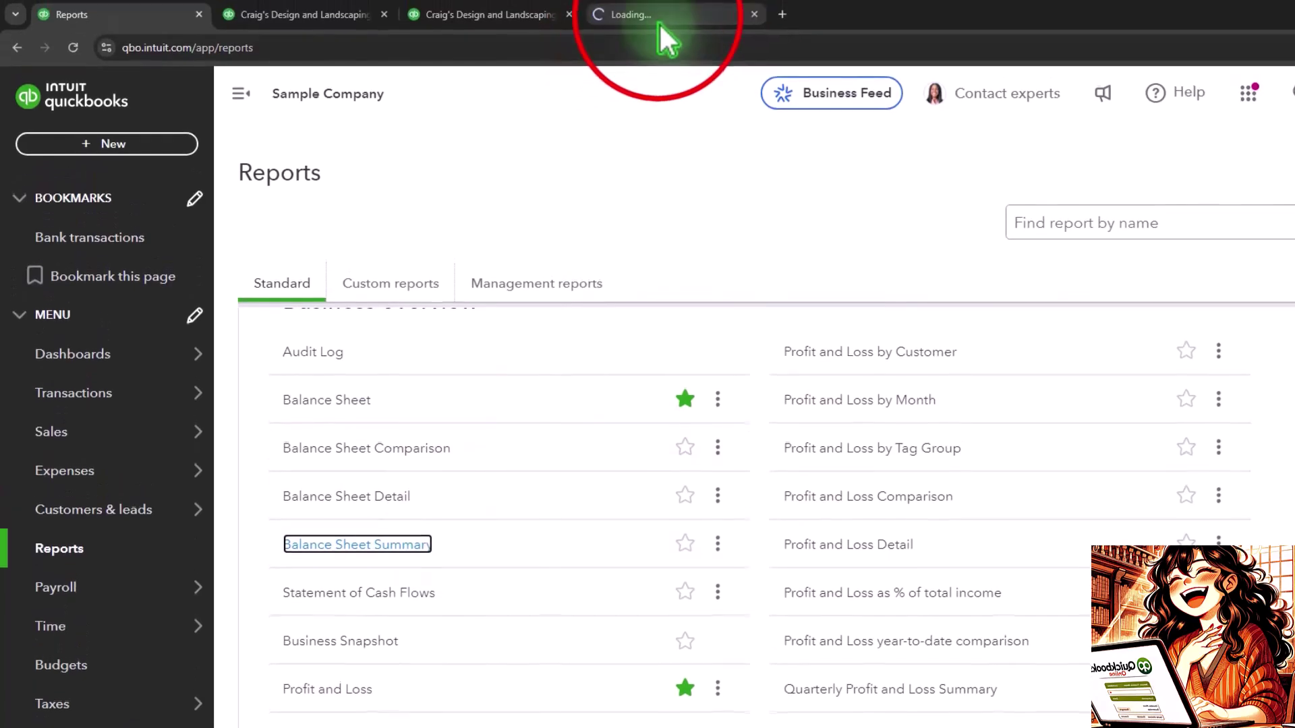
click(659, 18)
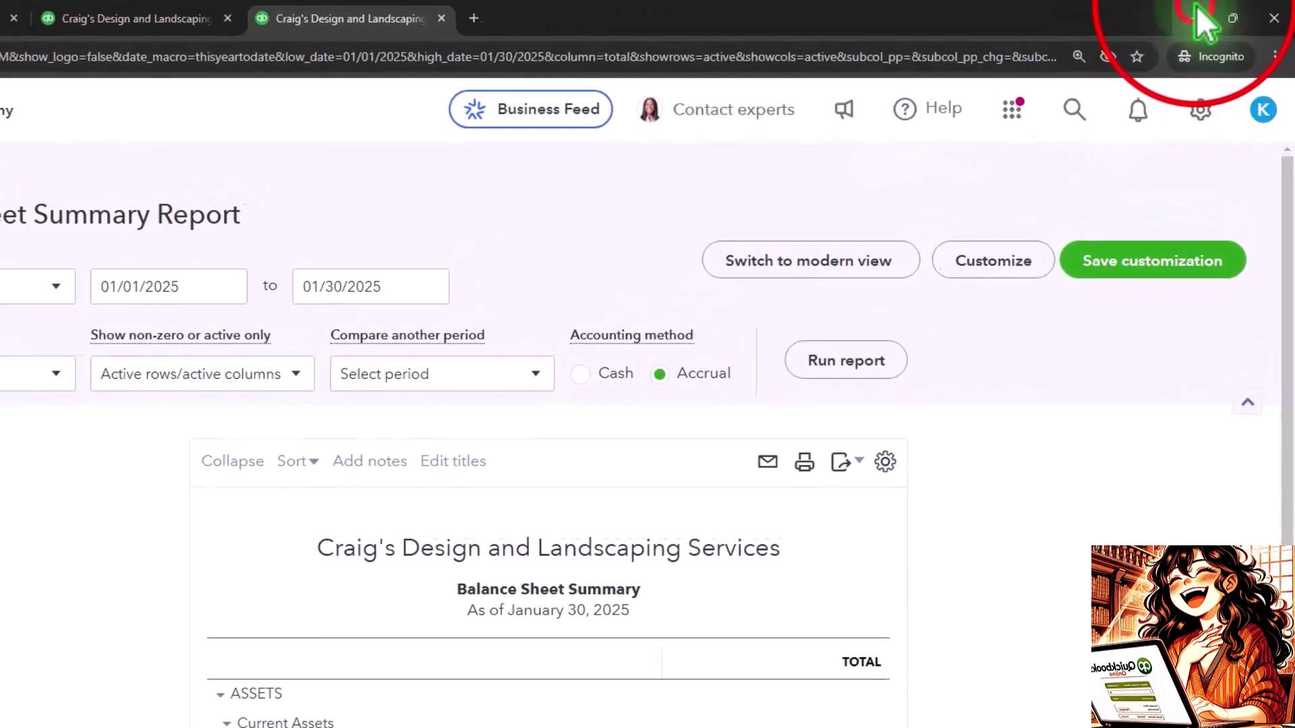
- Minimize the browser and Word windows to reach the desktop
click(1218, 13)
click(1208, 17)
click(1214, 15)
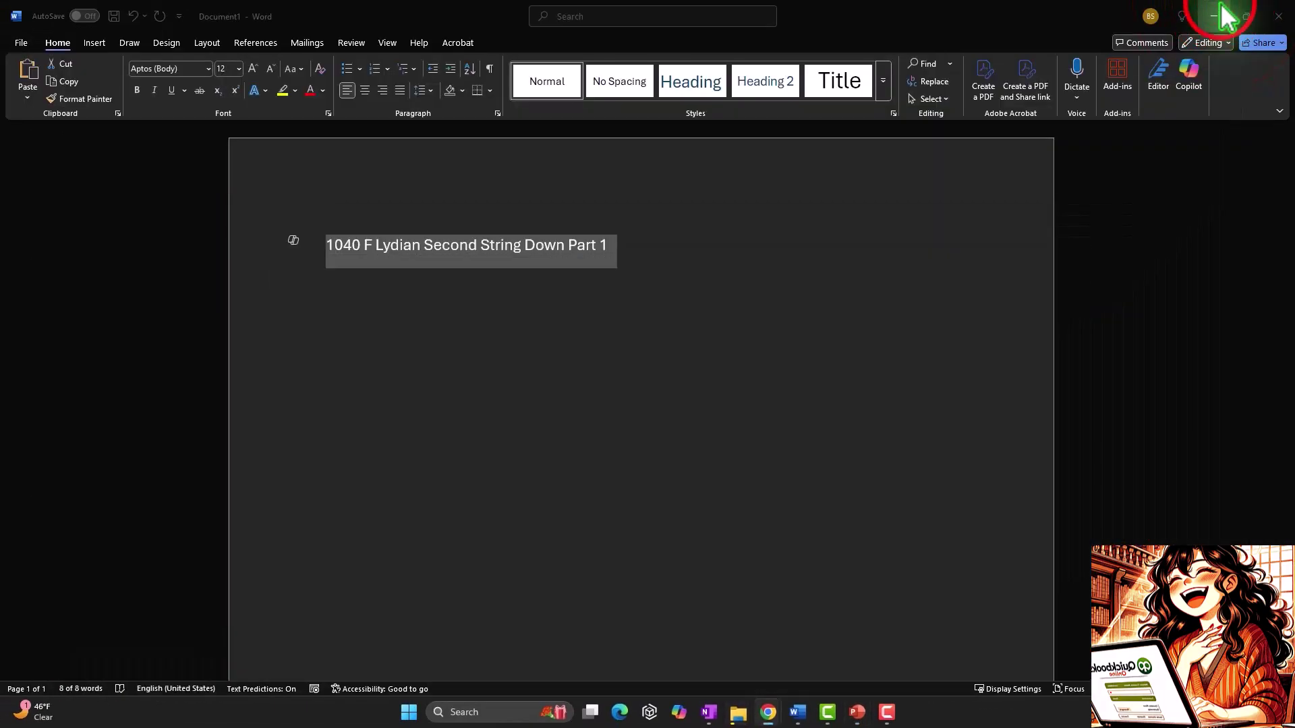
click(1217, 15)
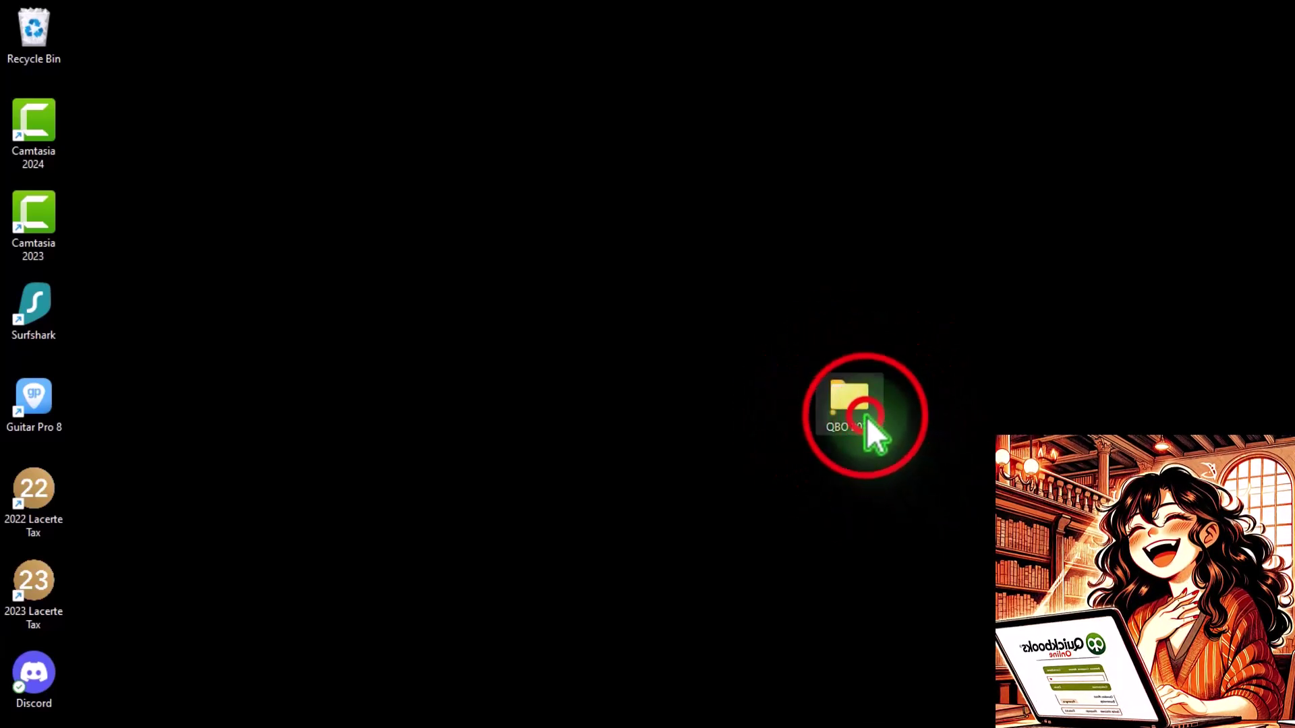
- Open the "1 Navigation QBO" folder inside the "QBO 2025" desktop folder and change its layout from details to icons
double_click(798, 385)
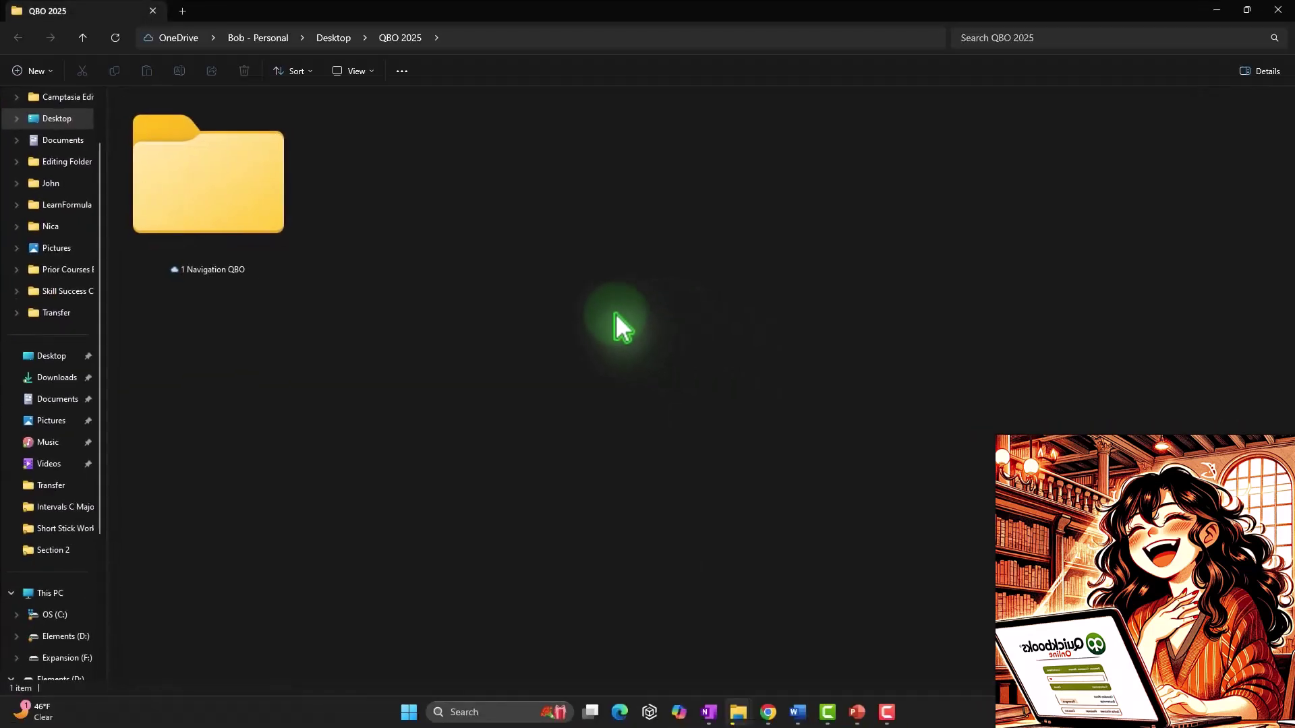
click(238, 234)
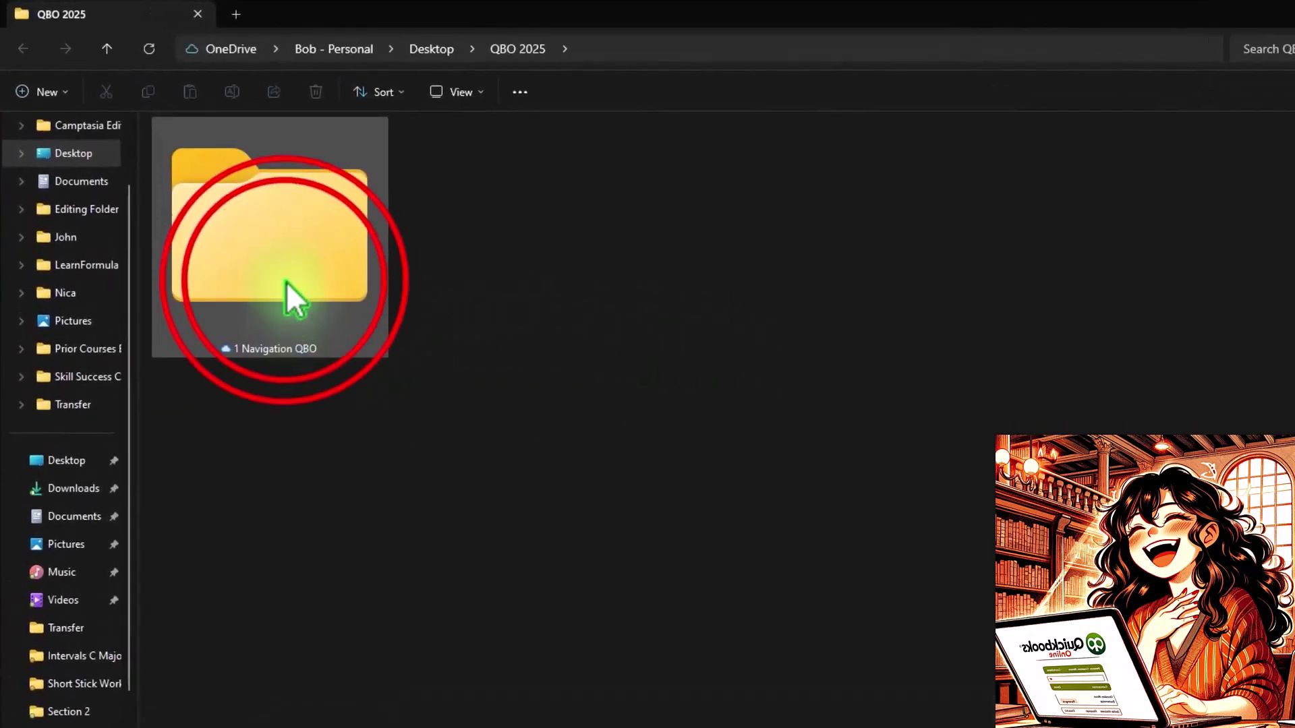
double_click(285, 281)
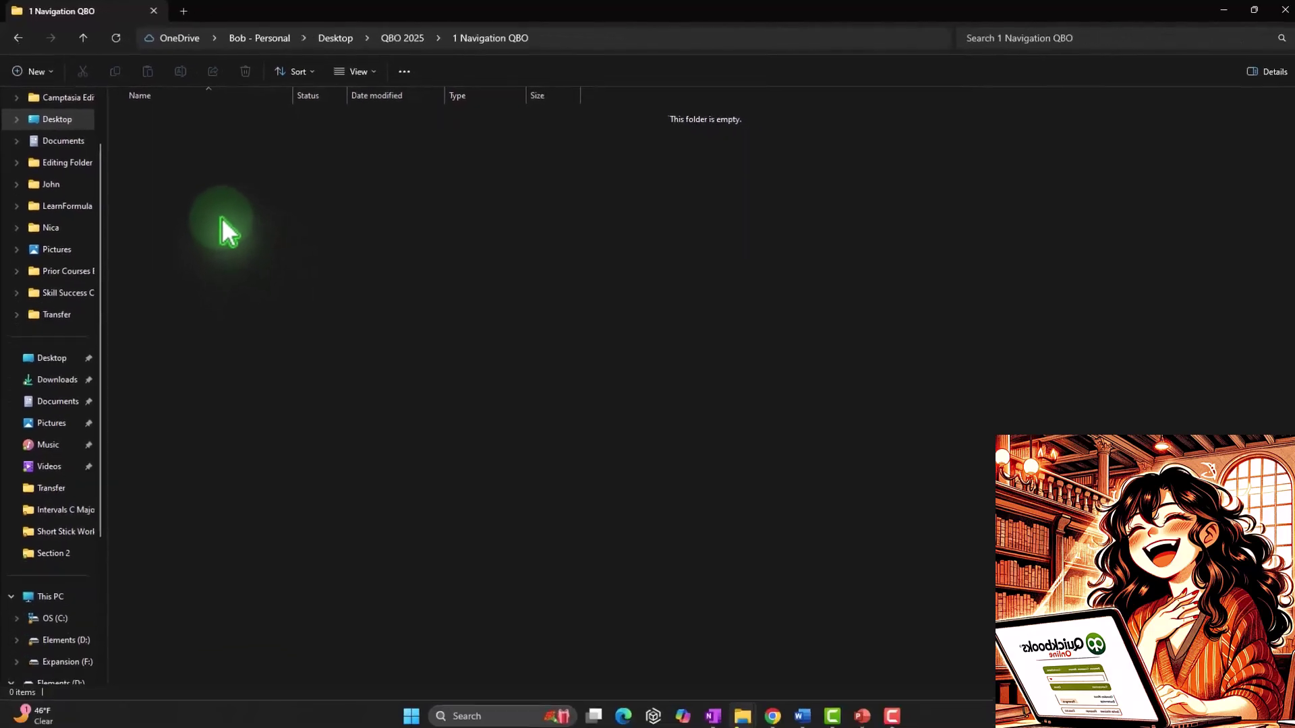
click(365, 73)
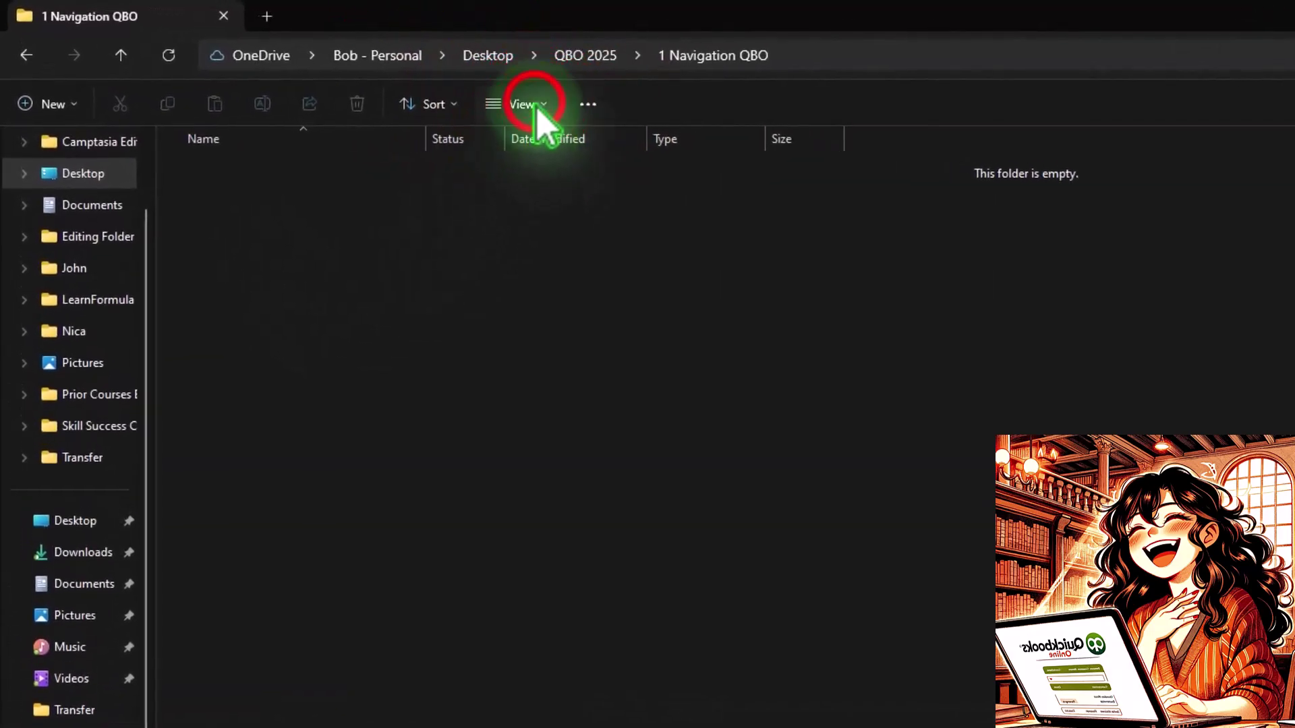
click(539, 152)
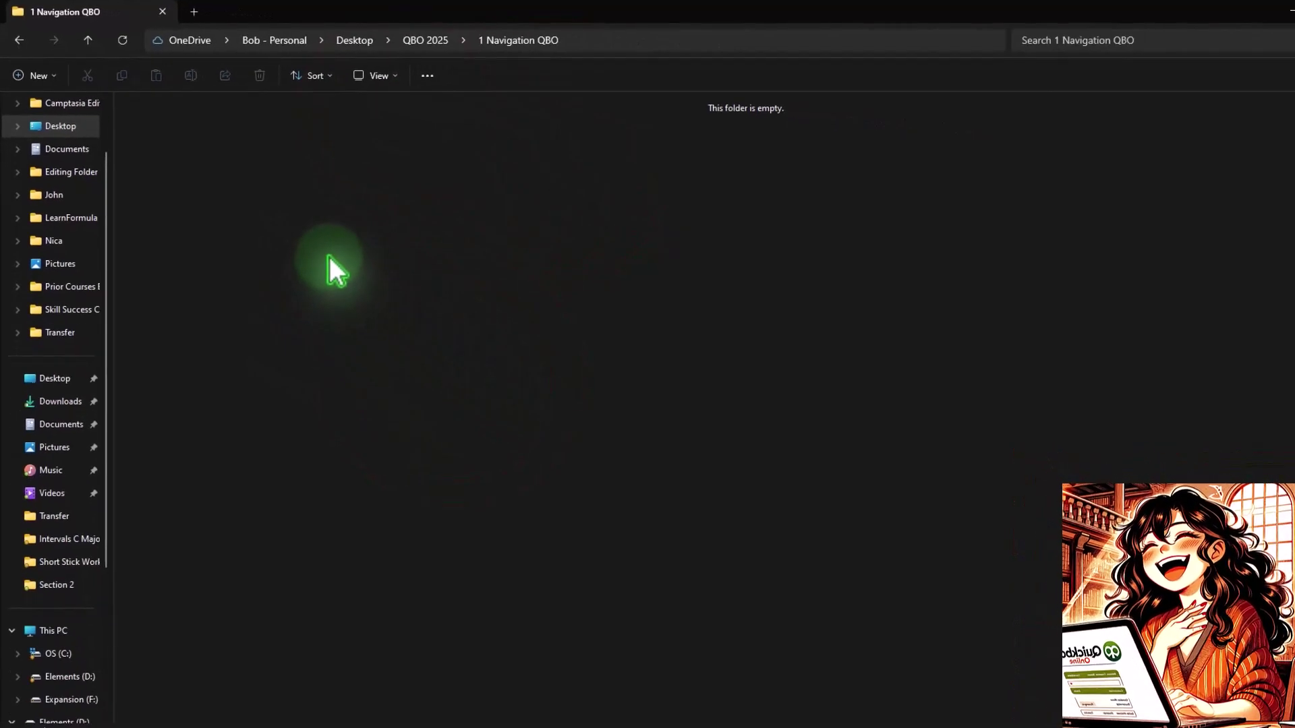
- Switch back to the QuickBooks browser window and set the Balance Sheet Summary period to 01/01/2025 through 12/31/2025
click(766, 711)
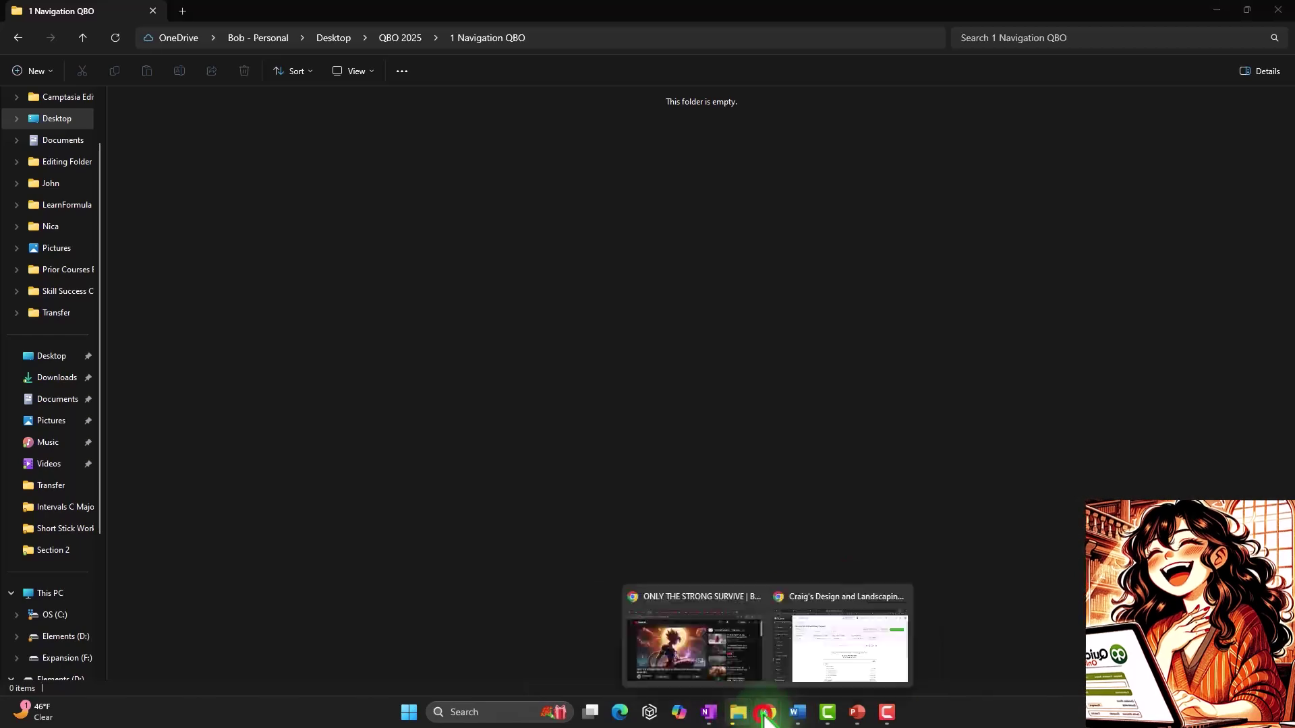
click(829, 664)
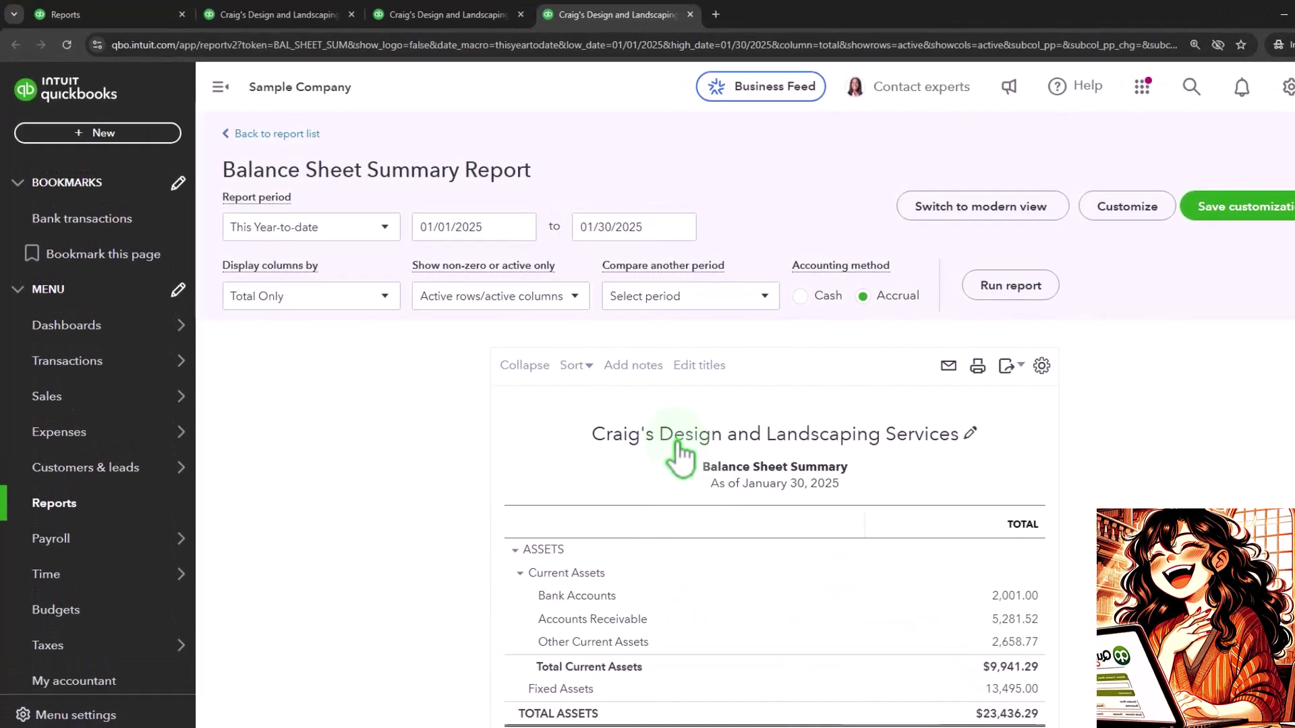
click(475, 227)
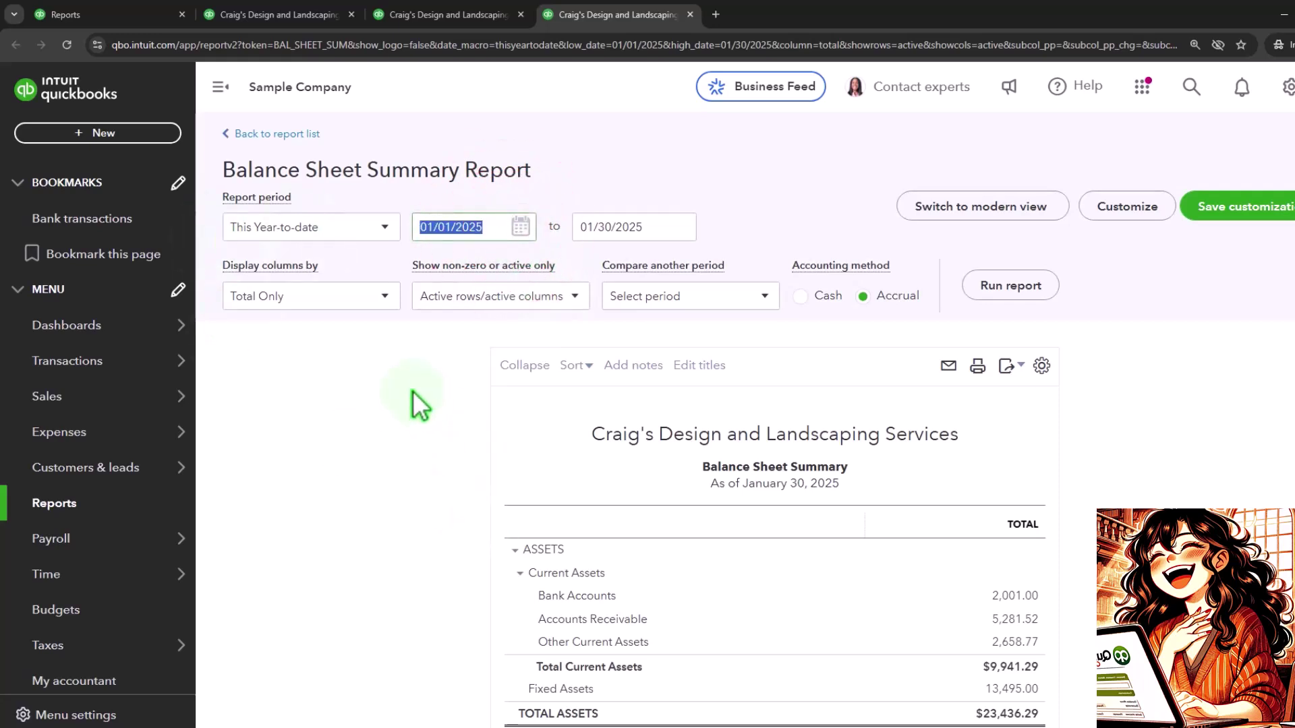
text(0101)
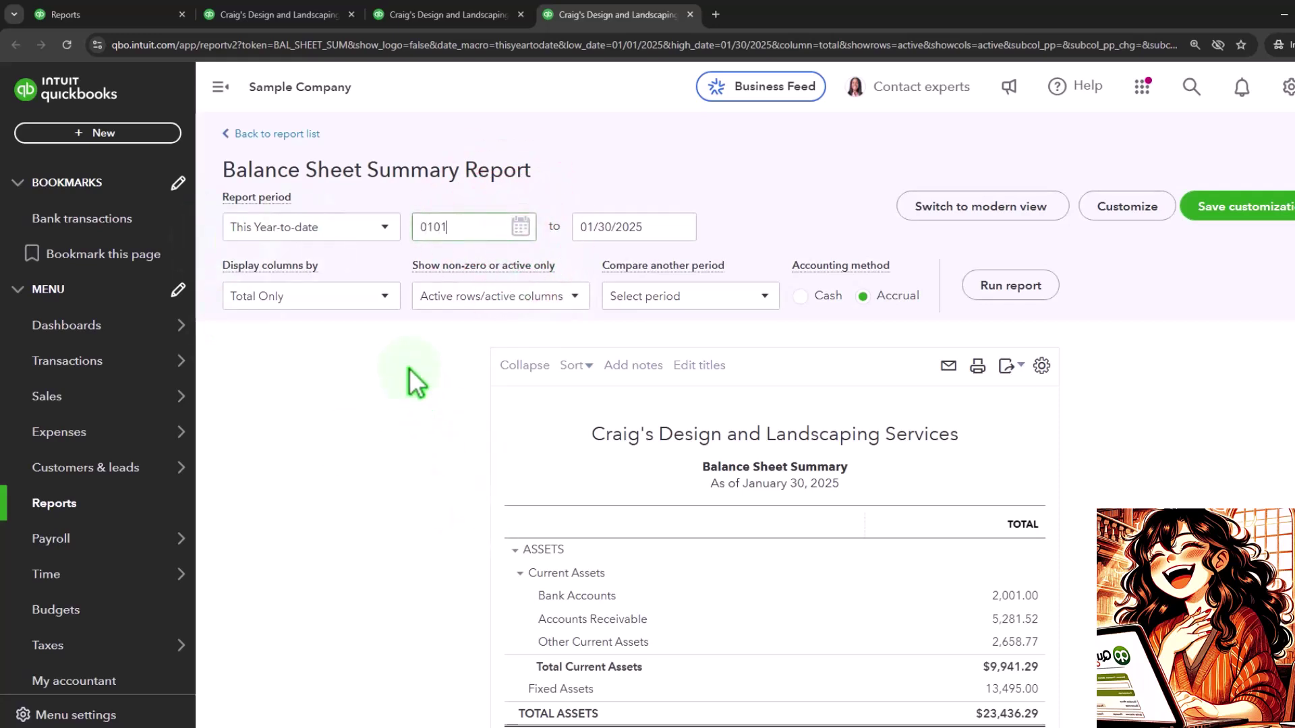
text(/01/2025)
key(Tab)
text(1)
text(2/31/2025)
key(Tab)
- Collapse the navigation menu and run the Balance Sheet Summary with columns displayed as Total Only
click(384, 297)
click(386, 300)
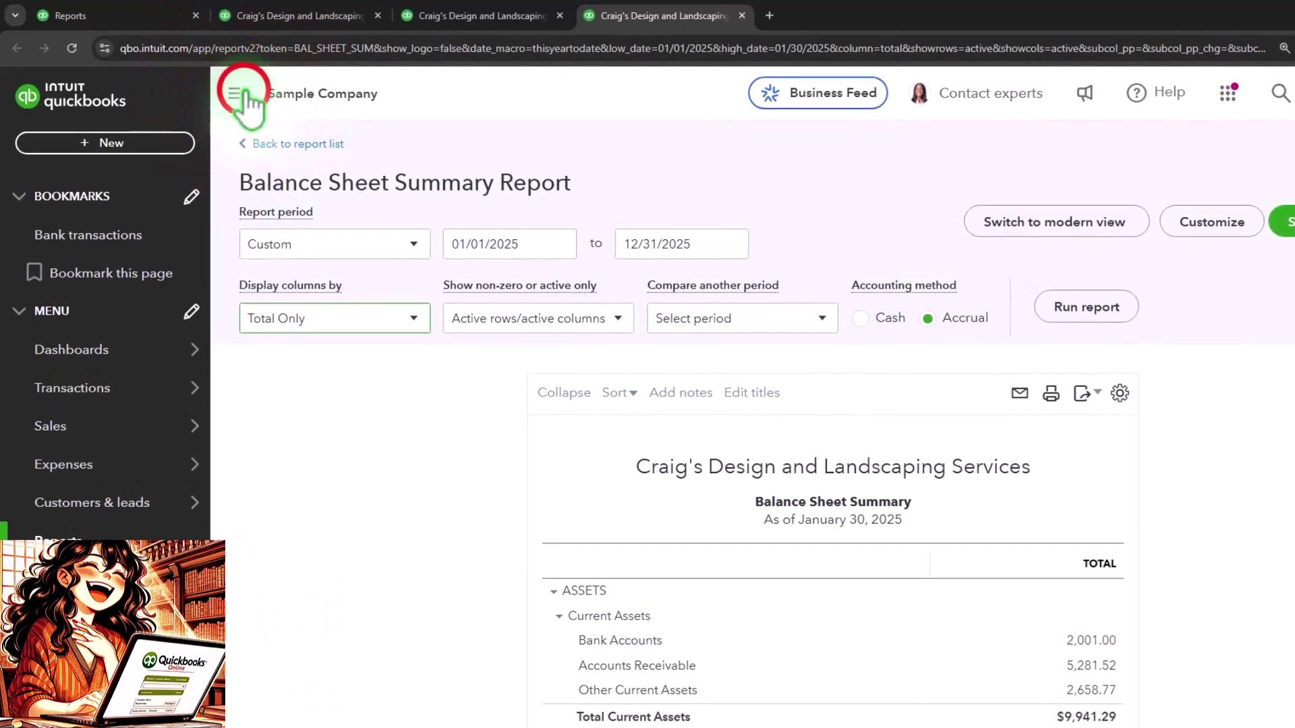
click(236, 94)
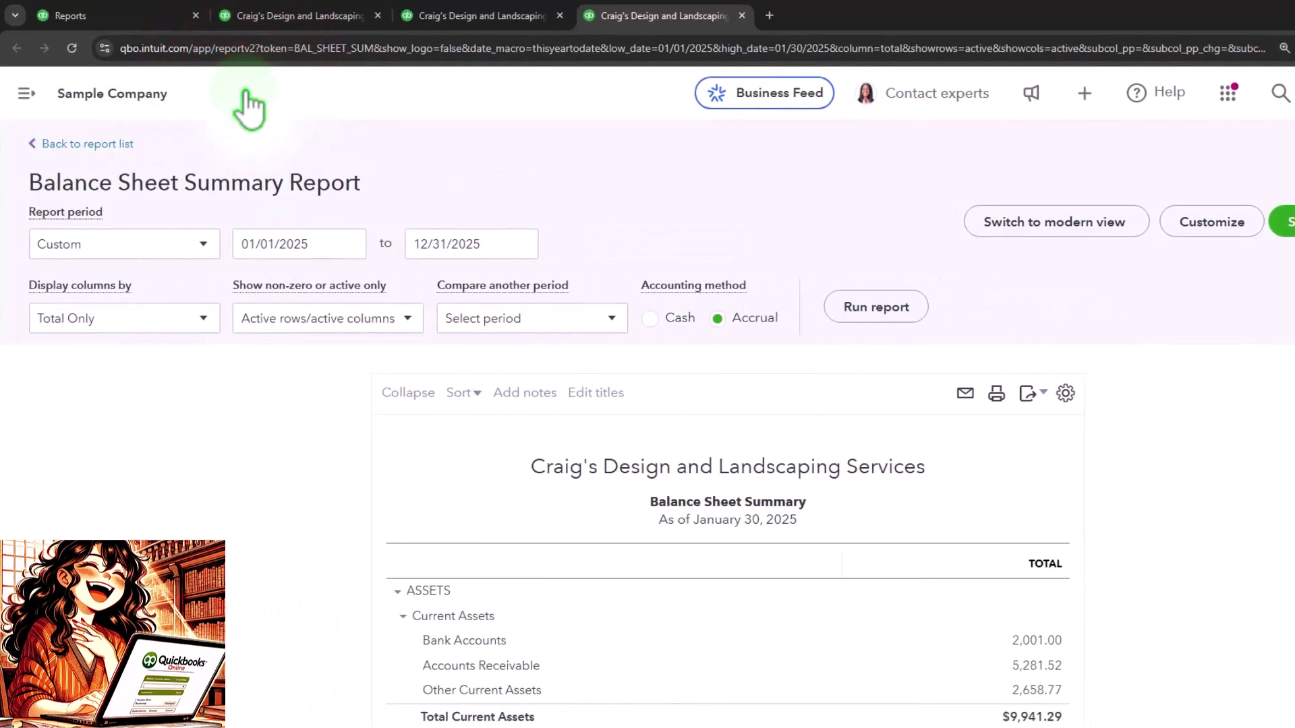
click(854, 305)
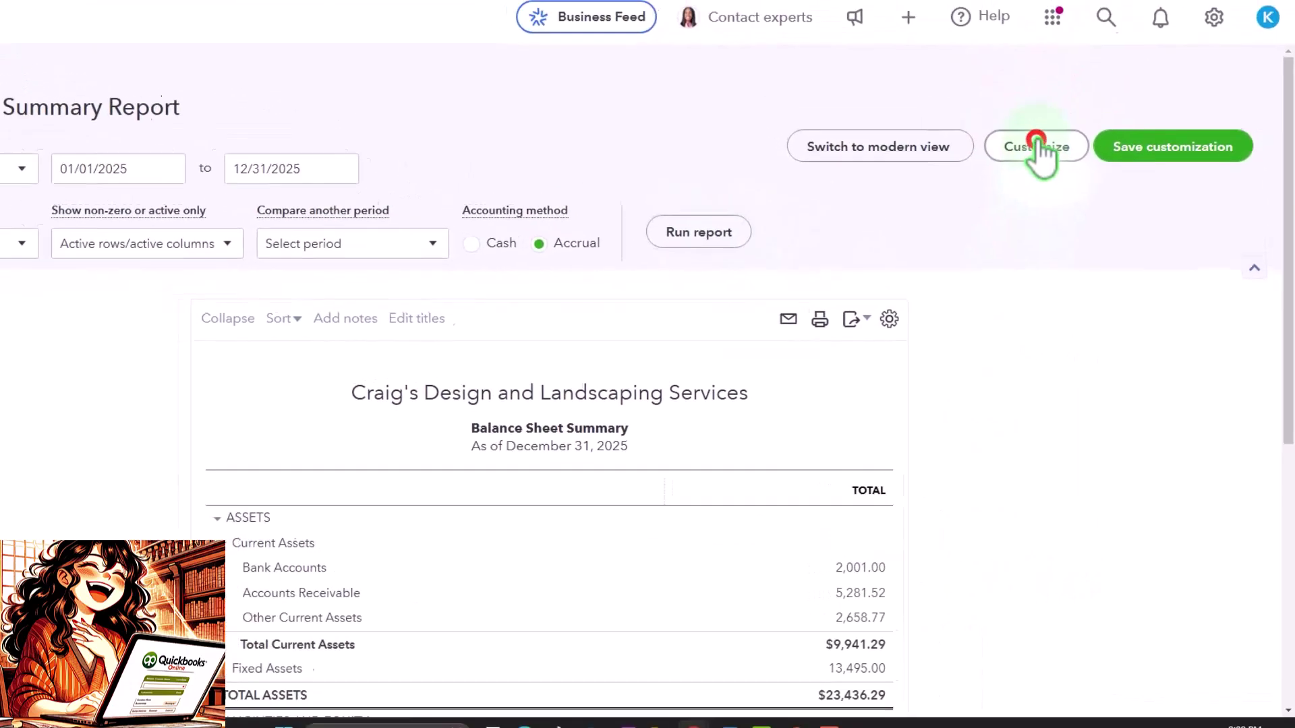
- Customize the report's number format to omit cents and show negative numbers as (100) in red
click(1019, 121)
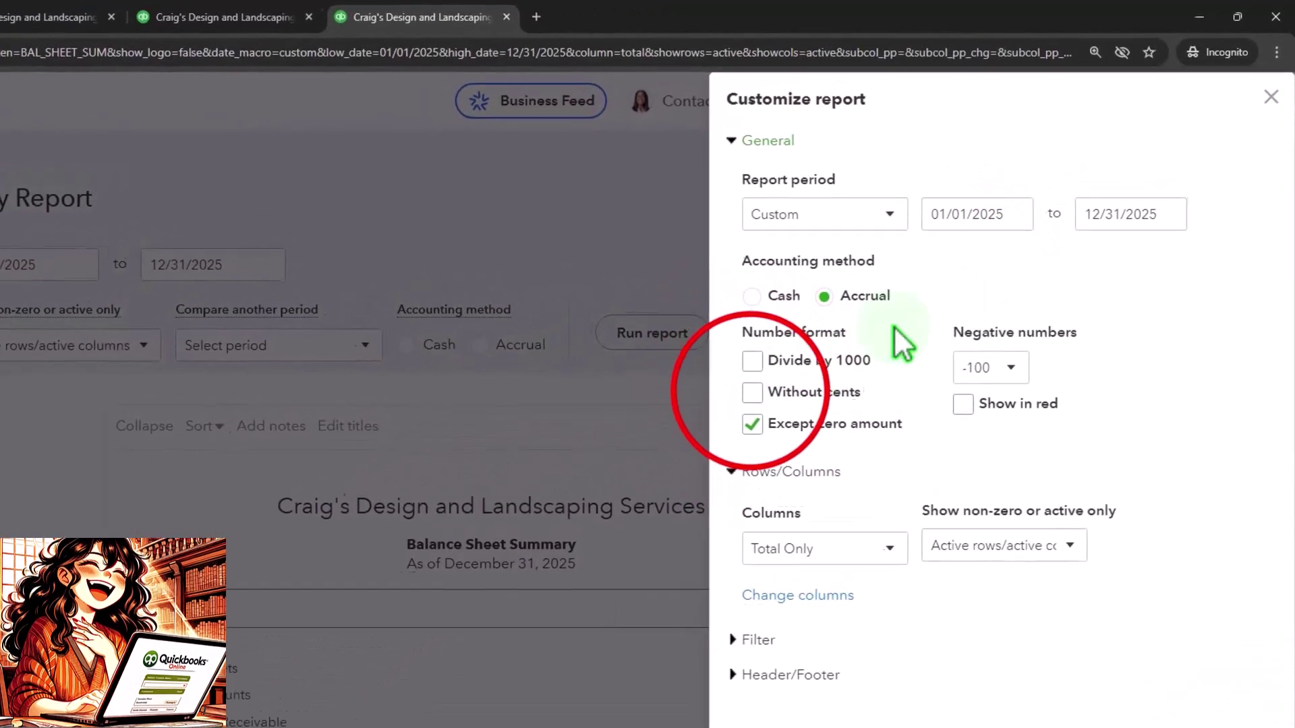
click(843, 326)
click(1015, 383)
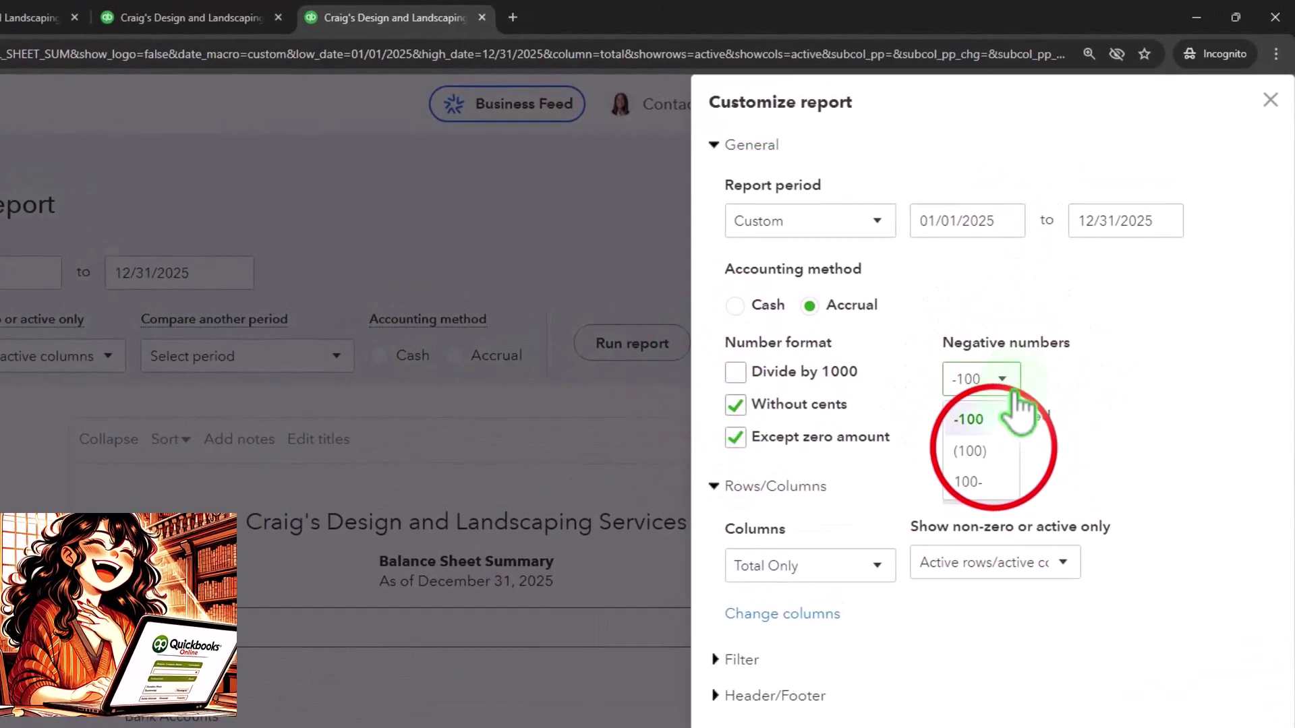
click(984, 445)
click(953, 417)
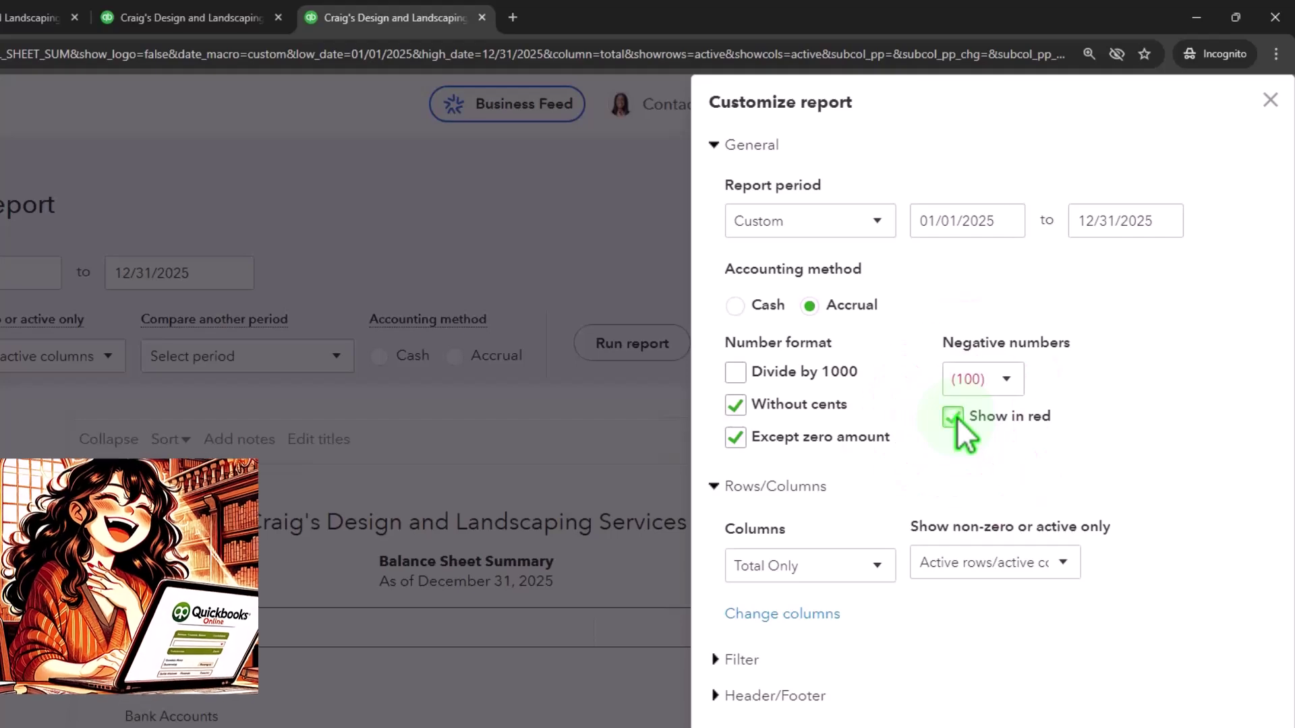
- Remove the date prepared, time prepared and report basis from the report footer, and run the customized report
click(803, 697)
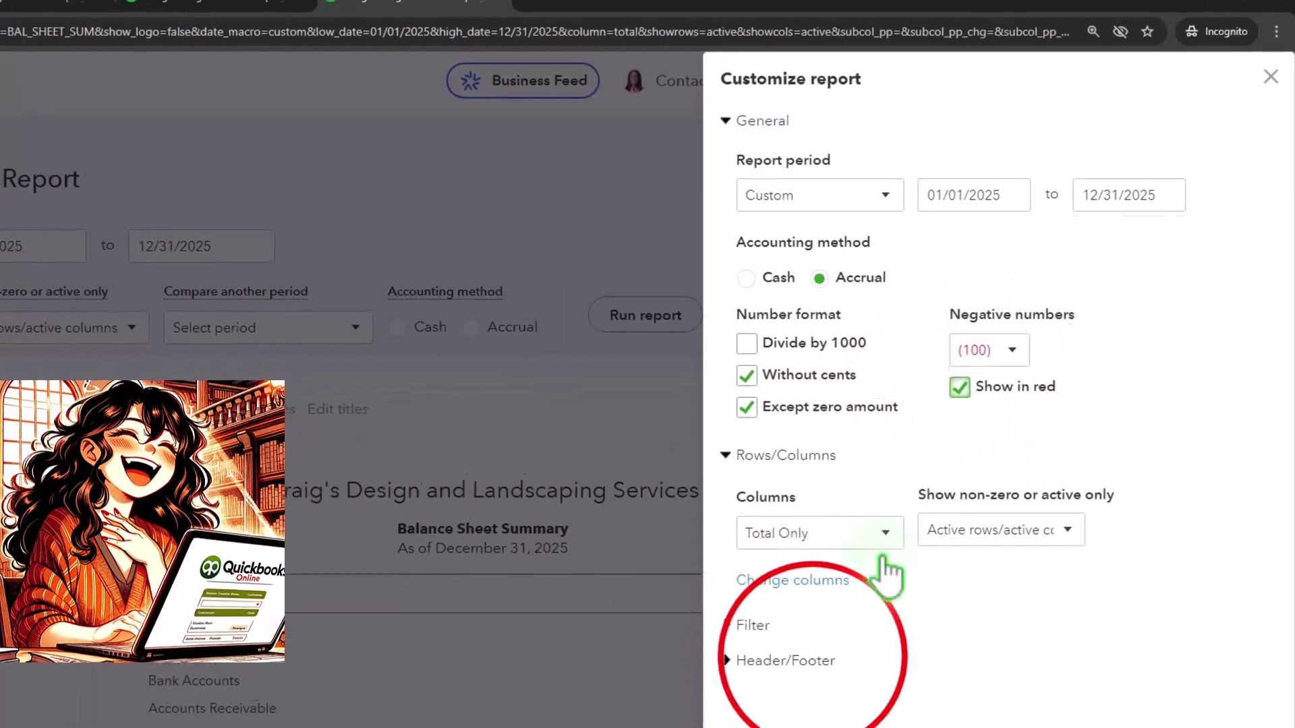
scroll(849, 560, down, 5)
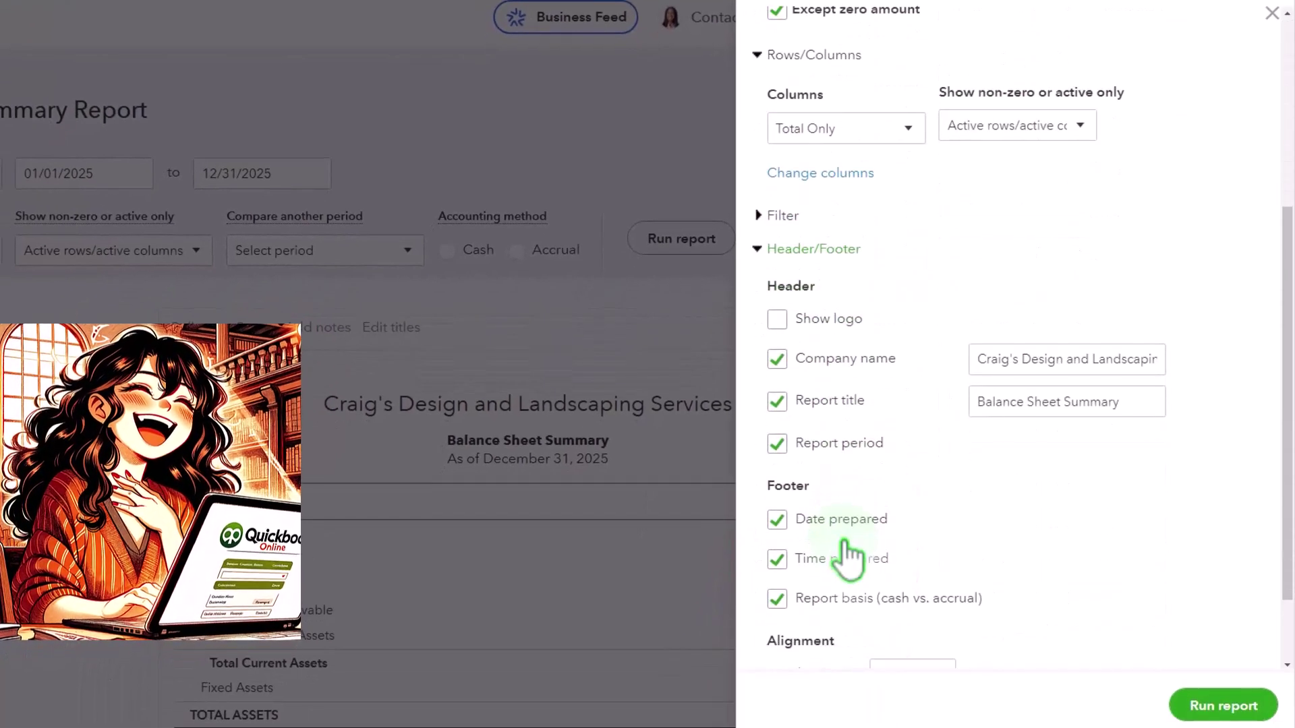
scroll(847, 555, down, 1)
click(777, 439)
click(778, 477)
click(777, 518)
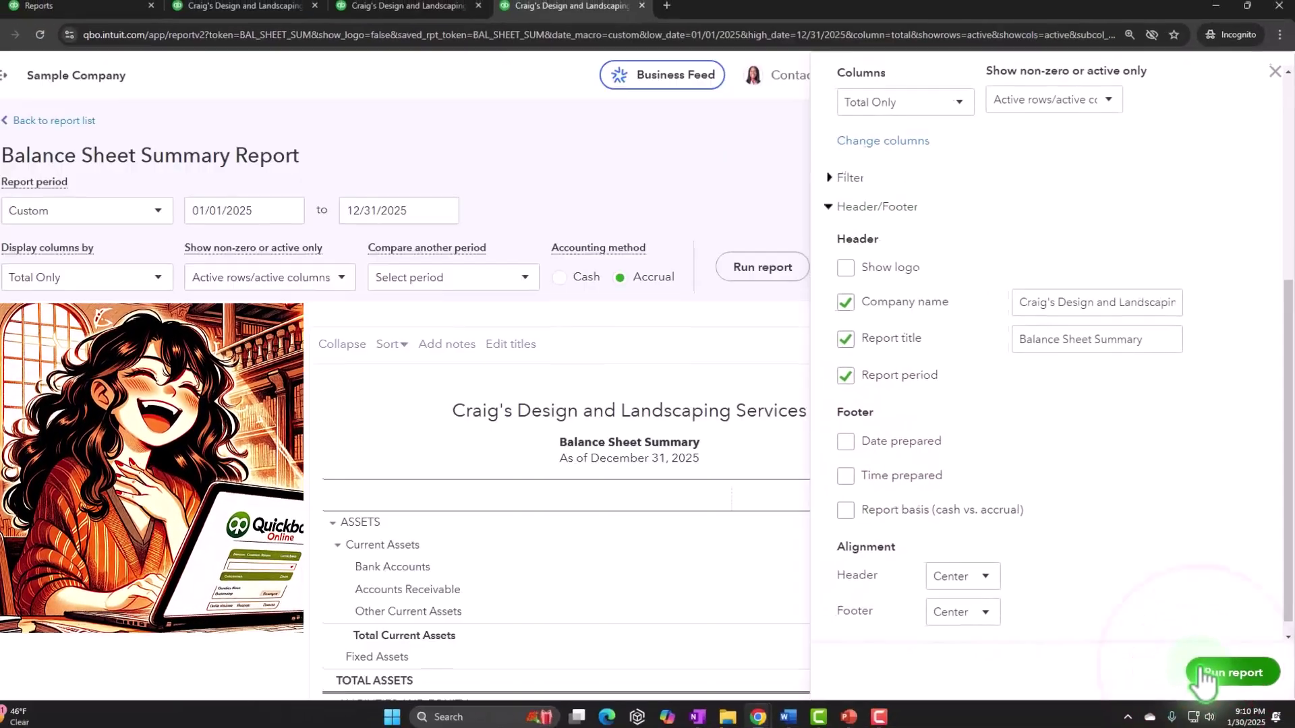
click(1207, 705)
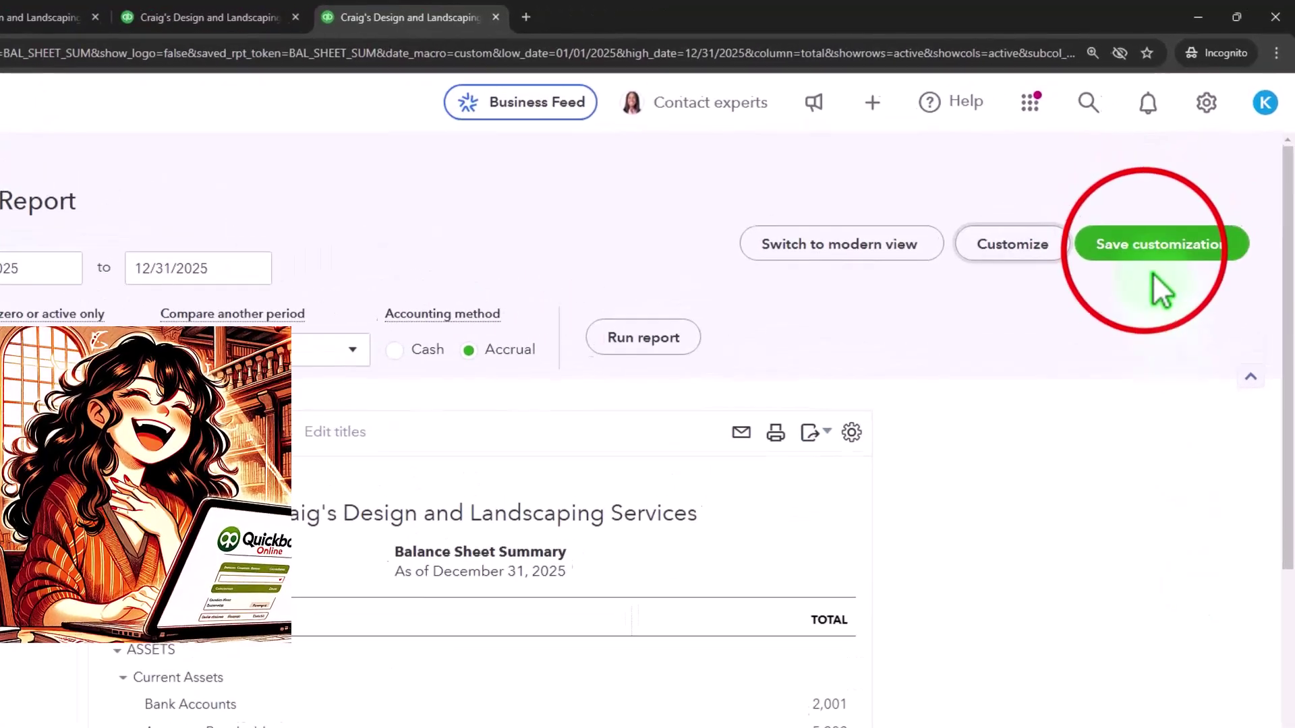
- Save the customized report as "1 Balance Sheet Summary" in a new group named "Month End Reports"
click(1156, 204)
click(897, 354)
text(1 Balance Sheet Summary)
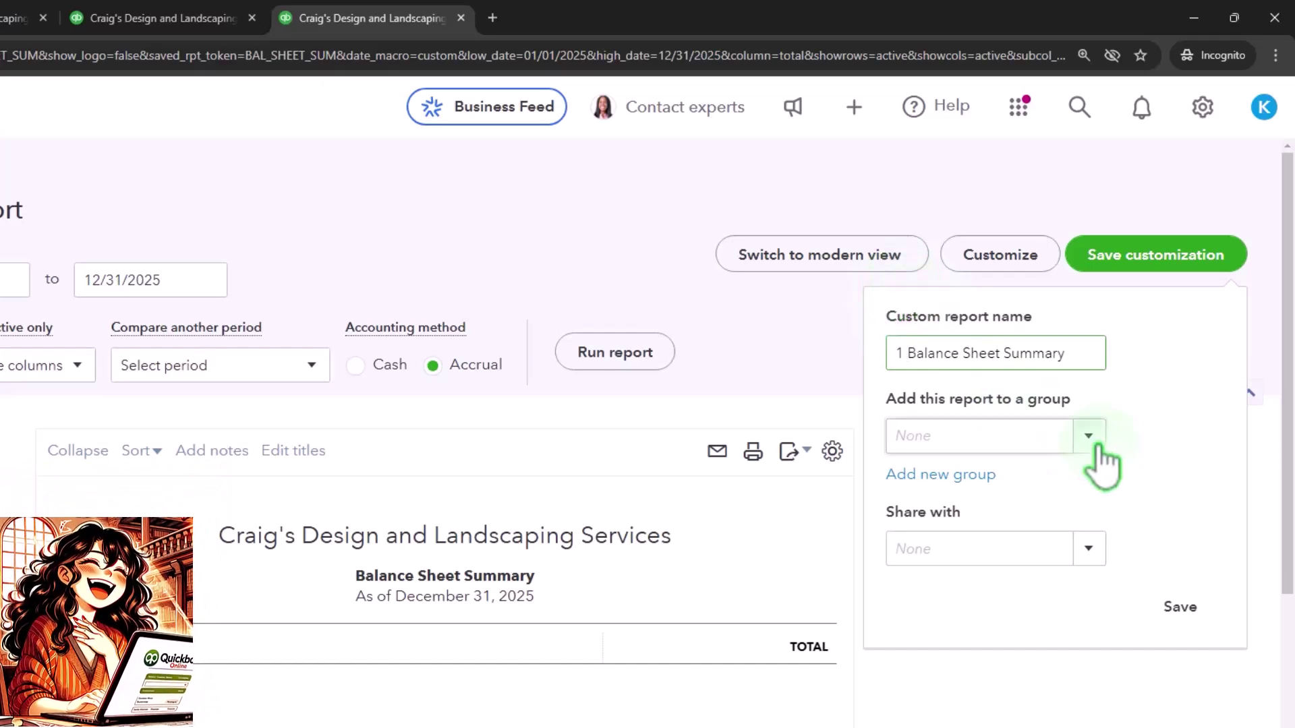
click(992, 476)
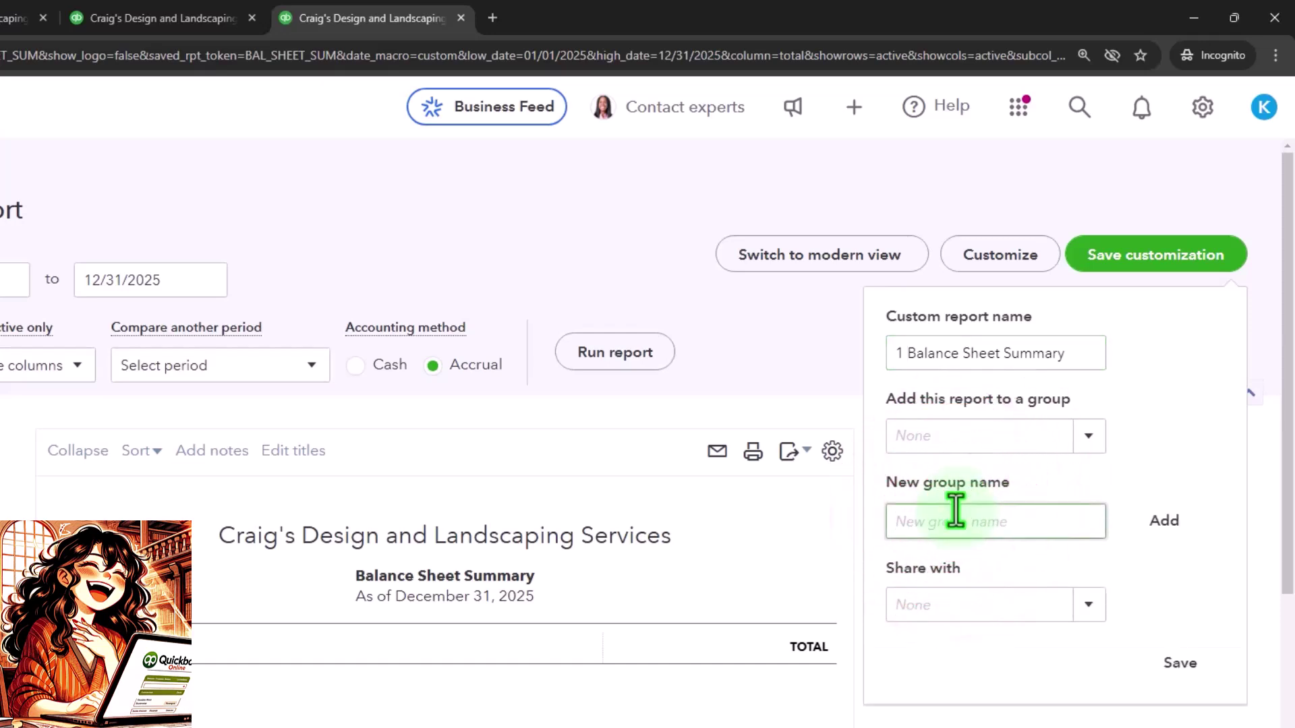
text(Month End Repo)
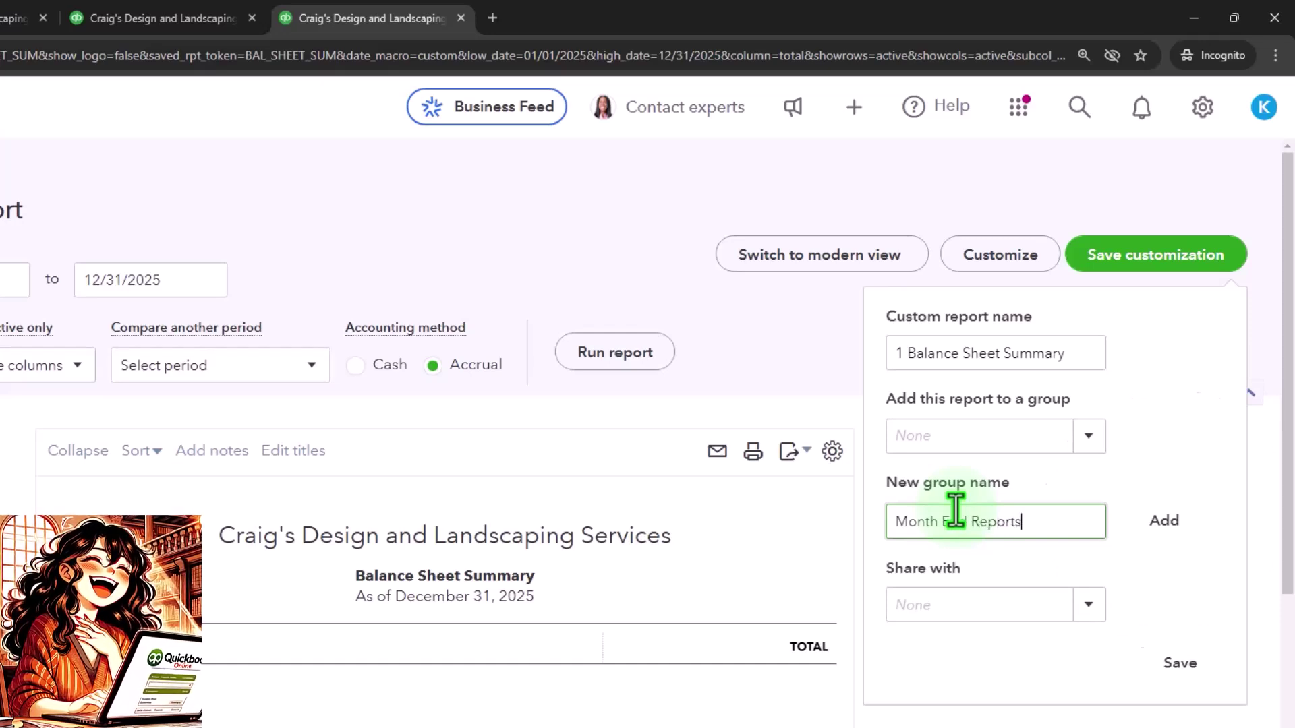
text(rts)
click(1173, 521)
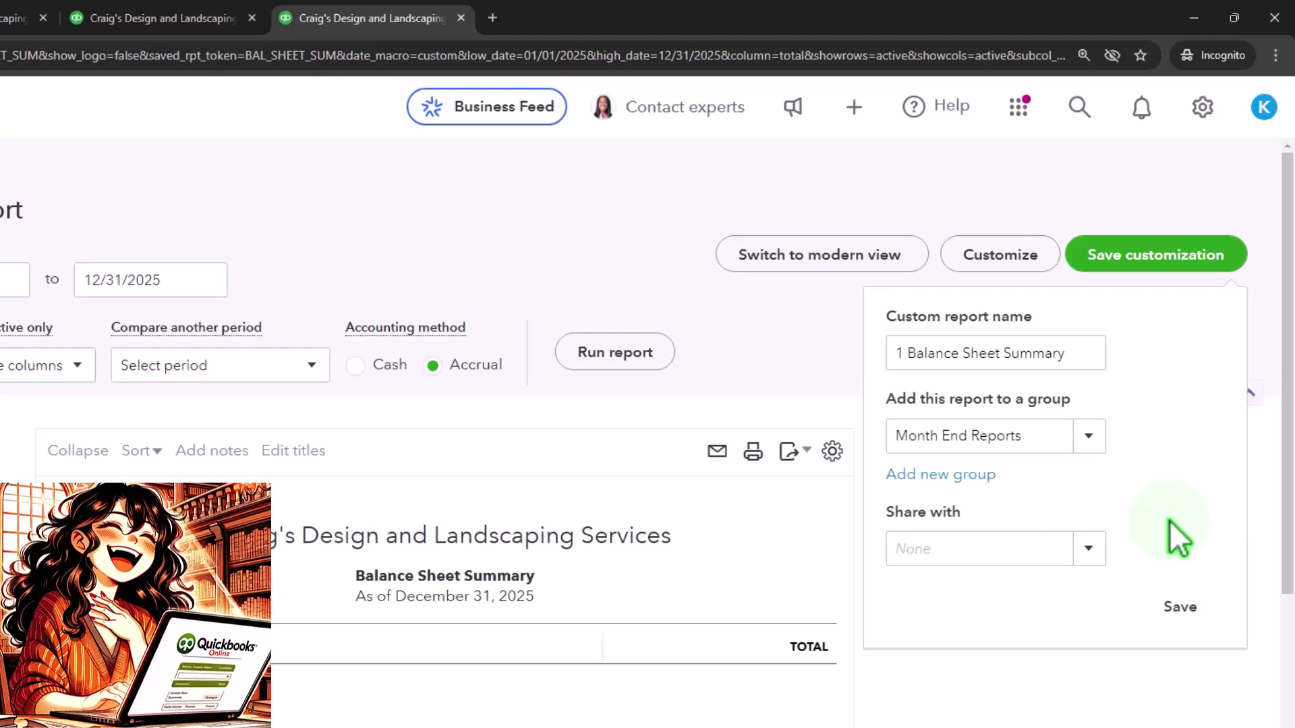
click(1181, 608)
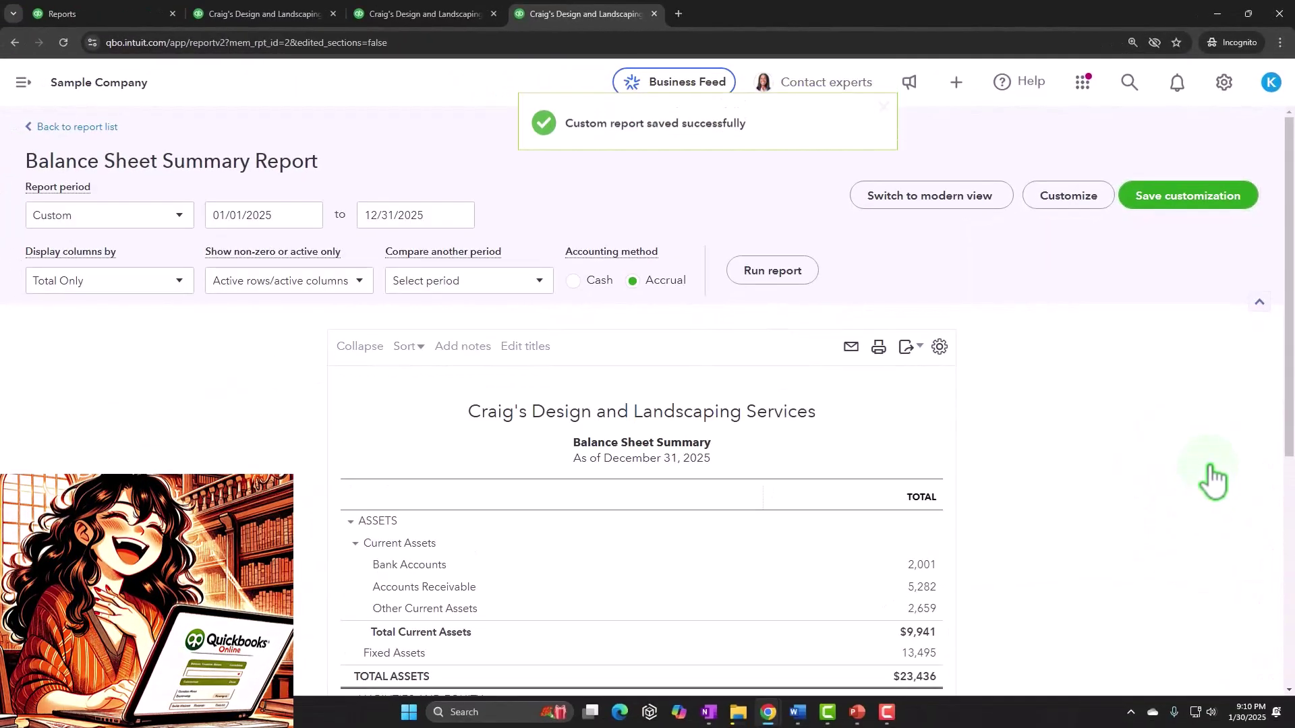
- Return to the Reports page and refresh the custom reports list to check for the saved report
click(84, 16)
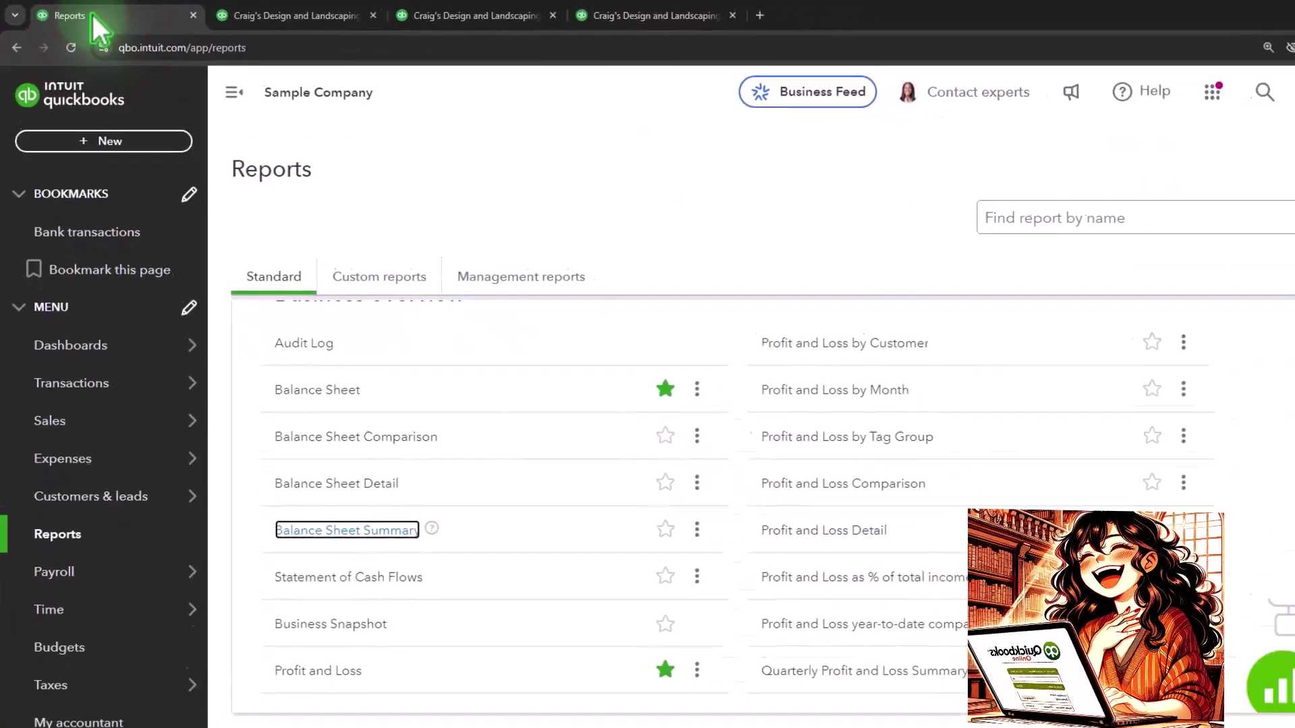
click(367, 282)
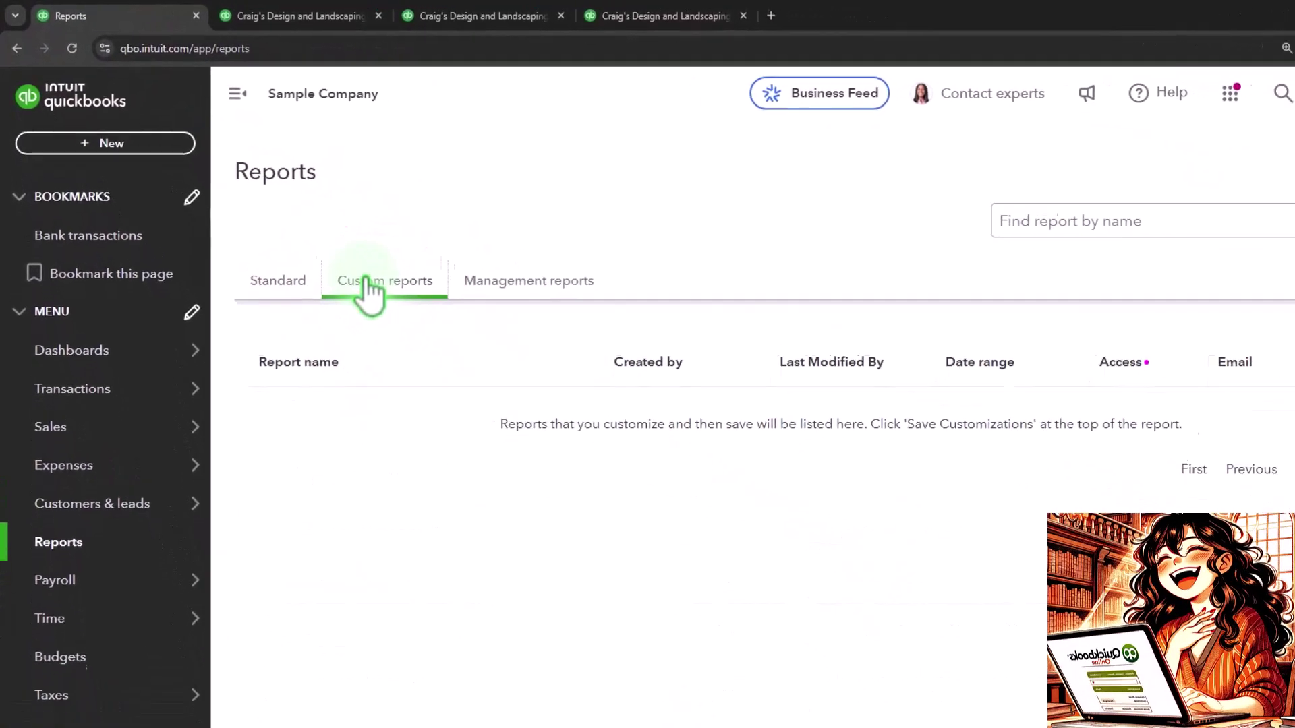
click(73, 49)
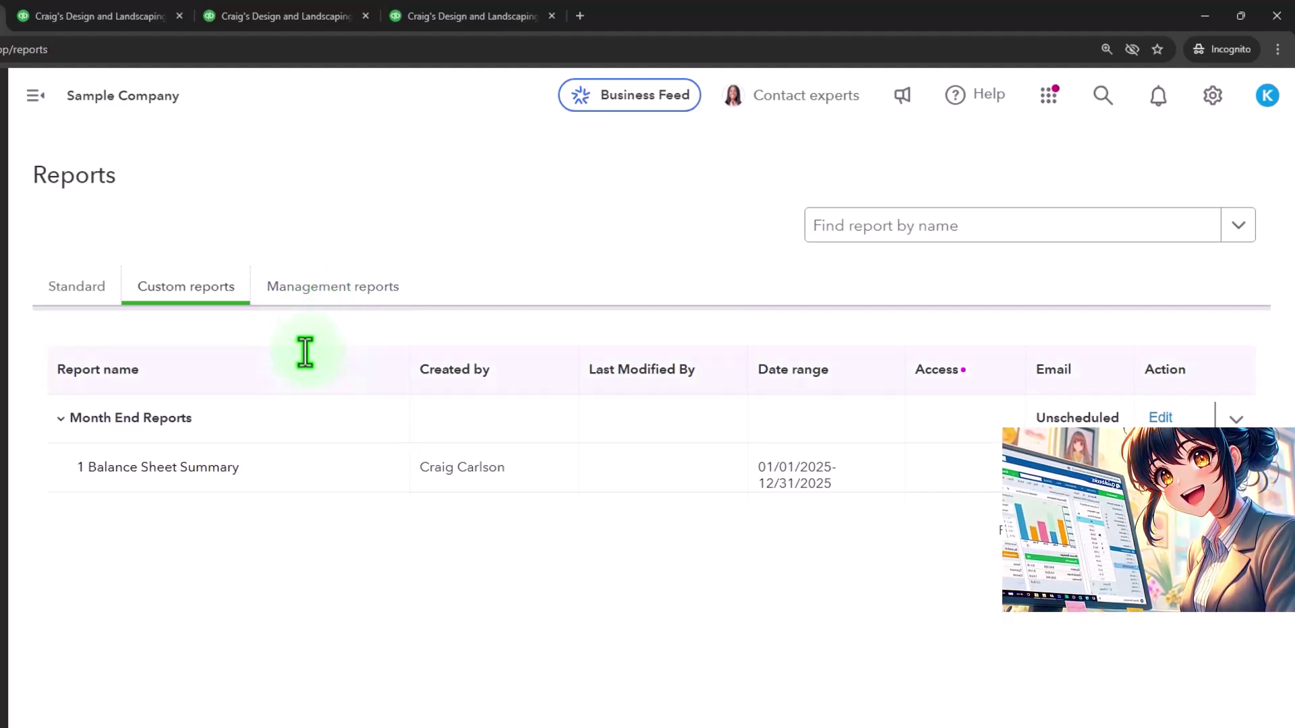
- Go back to the Balance Sheet Summary report and look through its export options
click(438, 14)
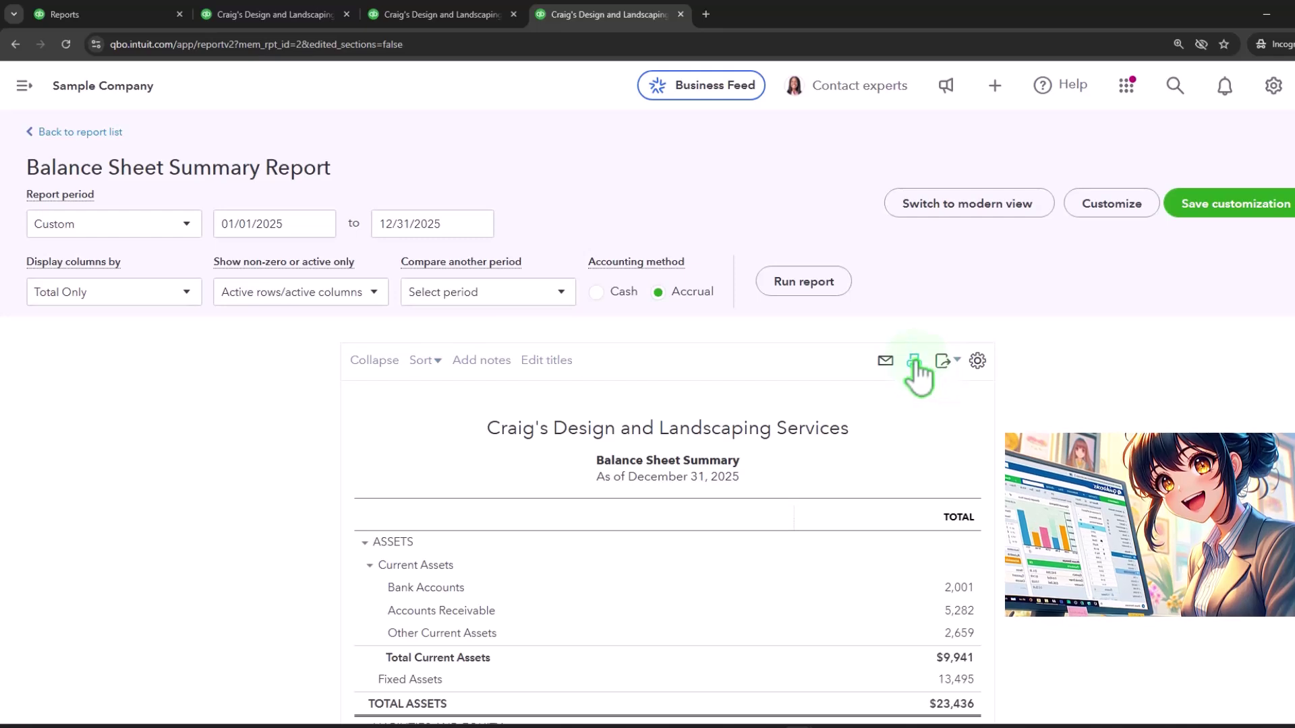
click(946, 362)
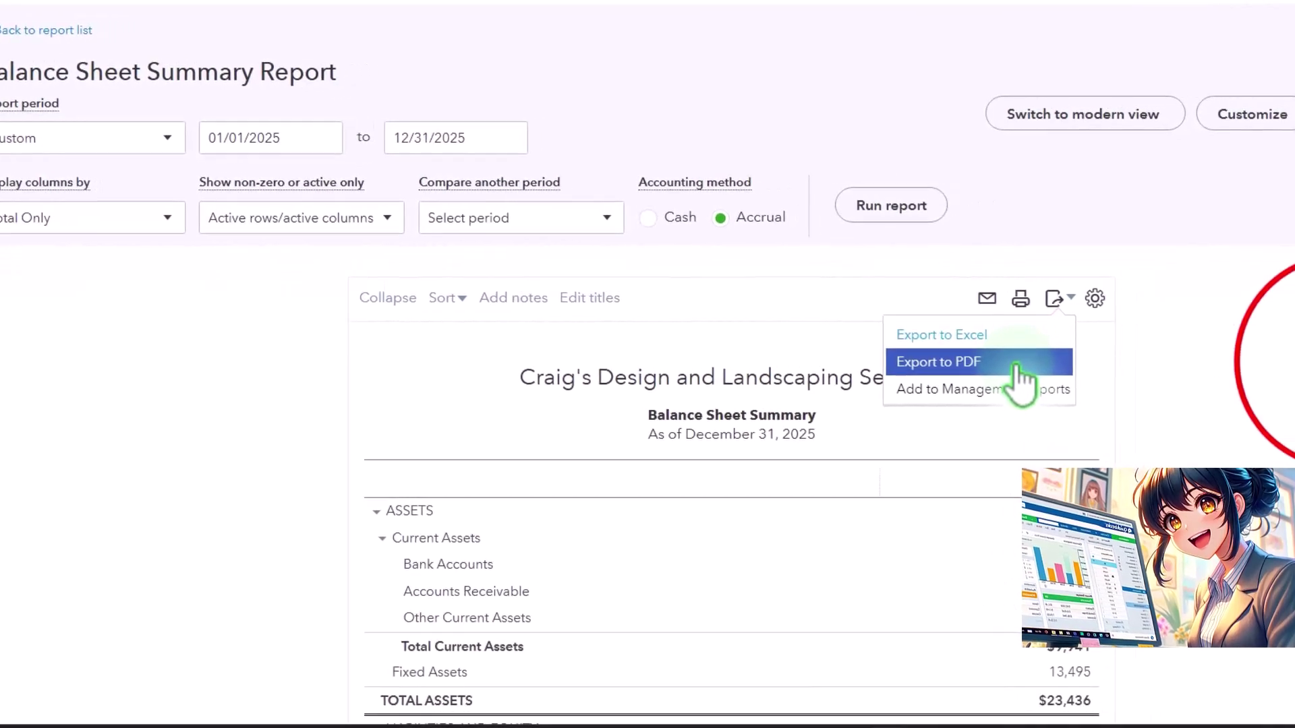
click(1110, 368)
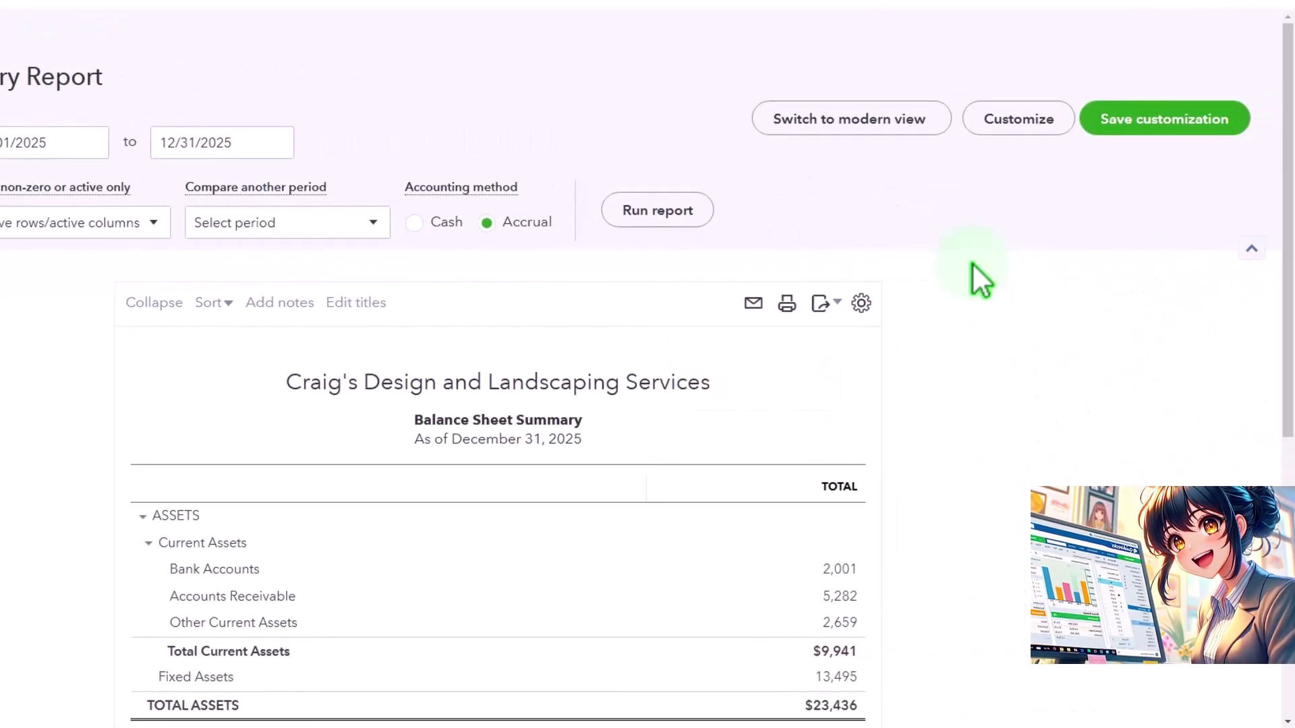
- Preview the Balance Sheet Summary in the modern view and return it to the classic view
click(868, 127)
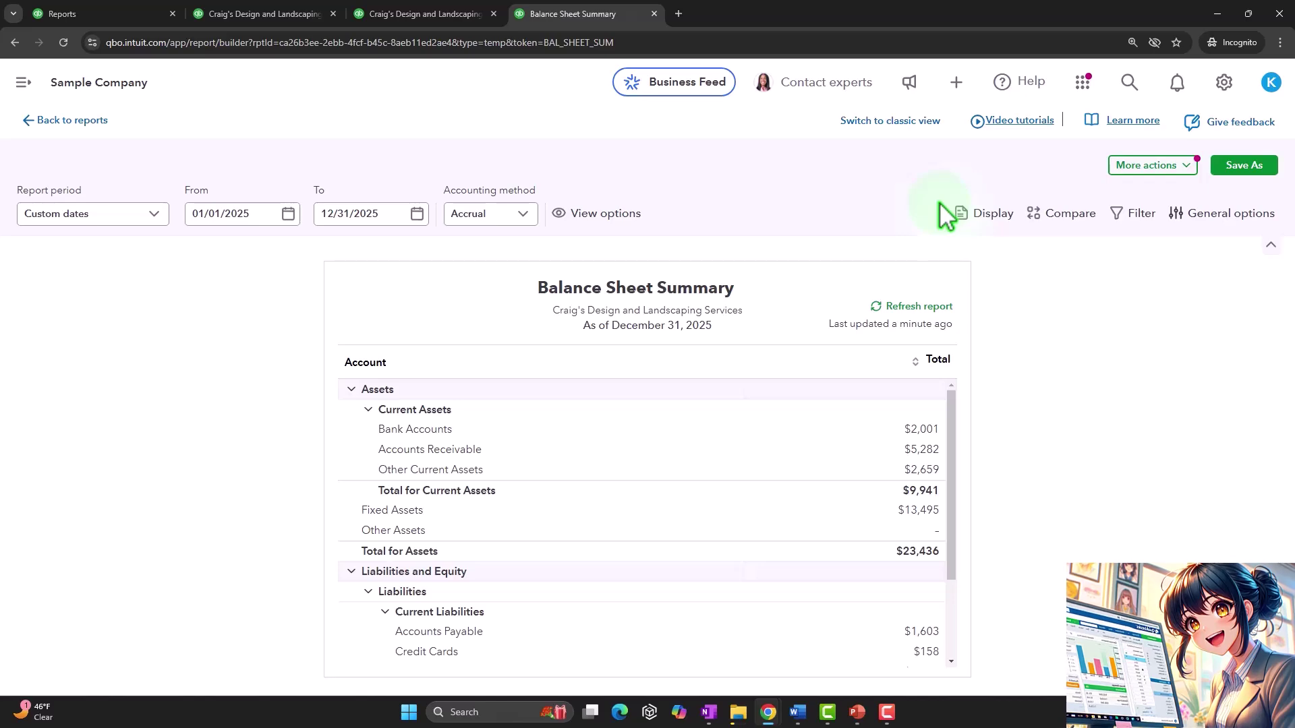
click(915, 122)
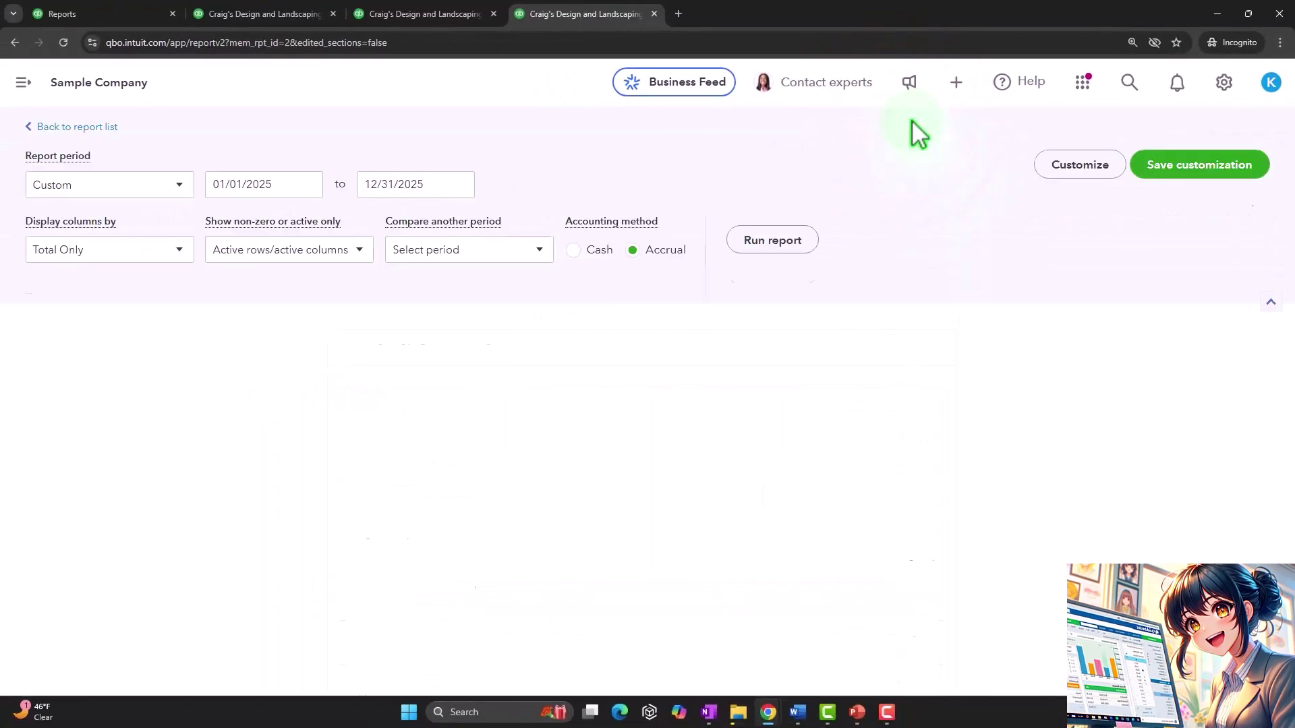
- Check the report's export options and open the print, email or save-as-PDF preview of the Balance Sheet Summary
scroll(912, 119, down, 3)
scroll(897, 283, up, 1)
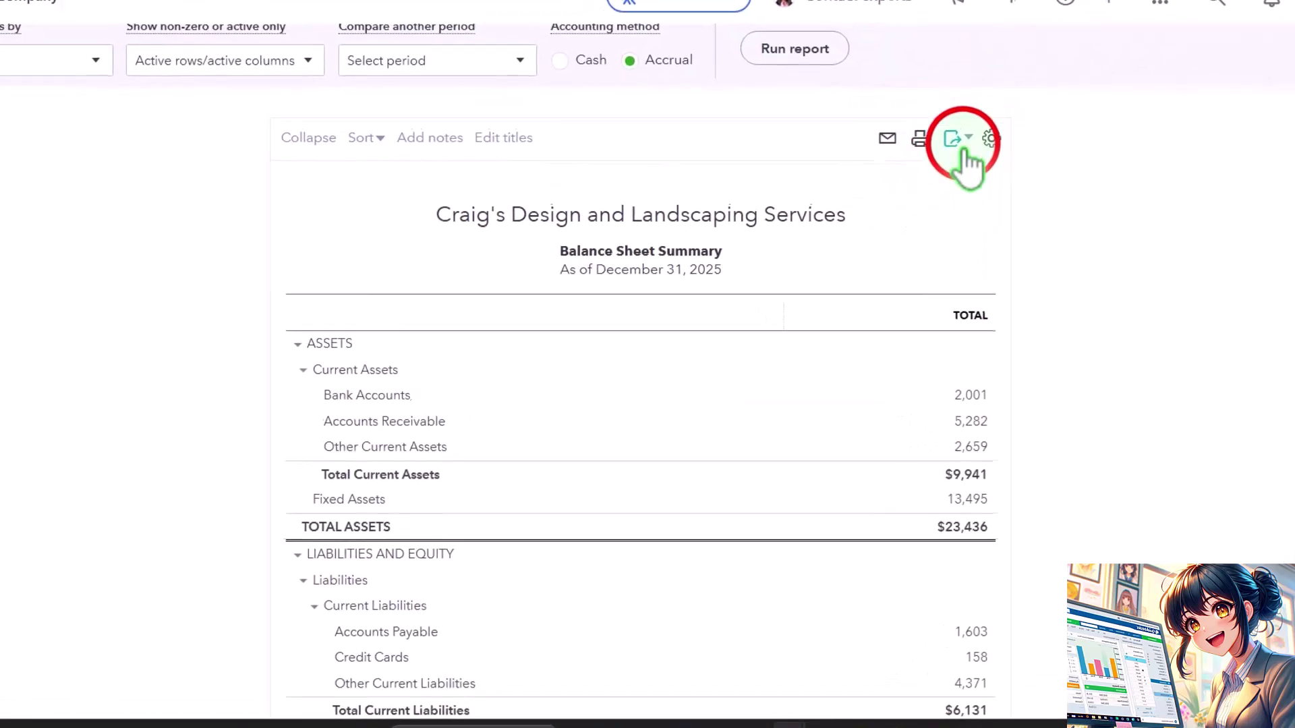
click(912, 184)
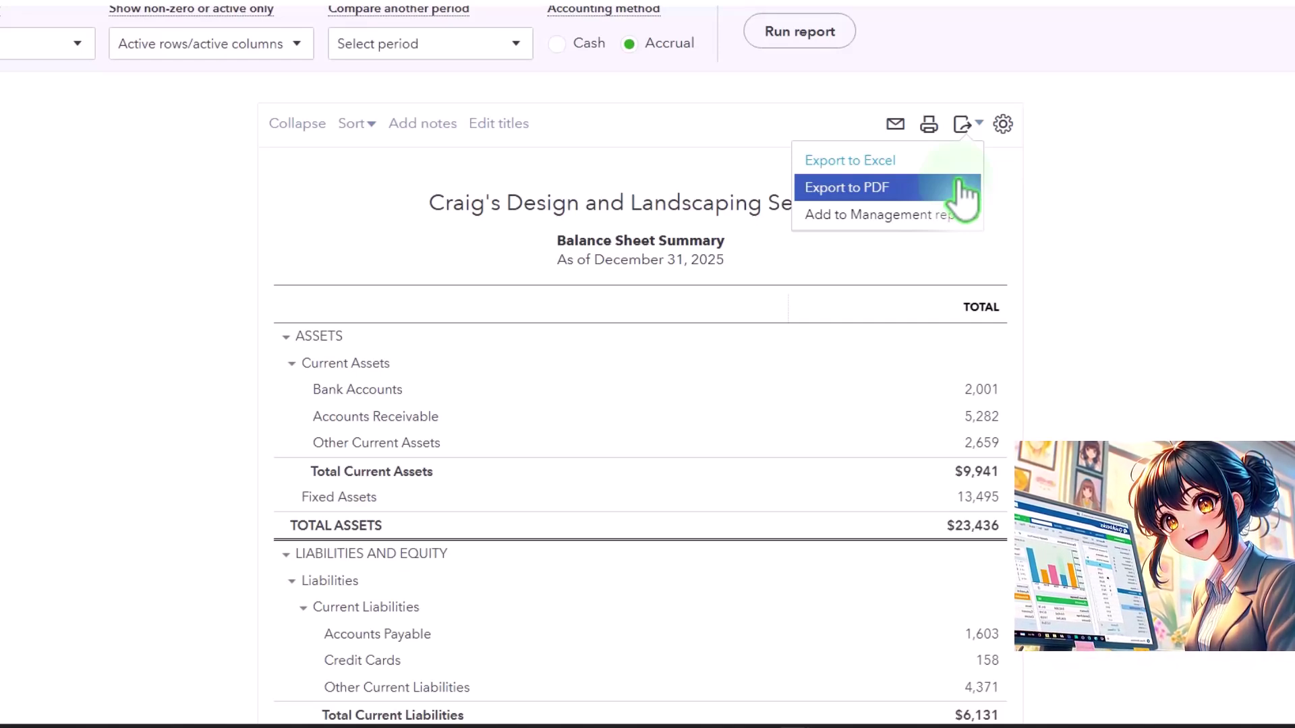
click(928, 125)
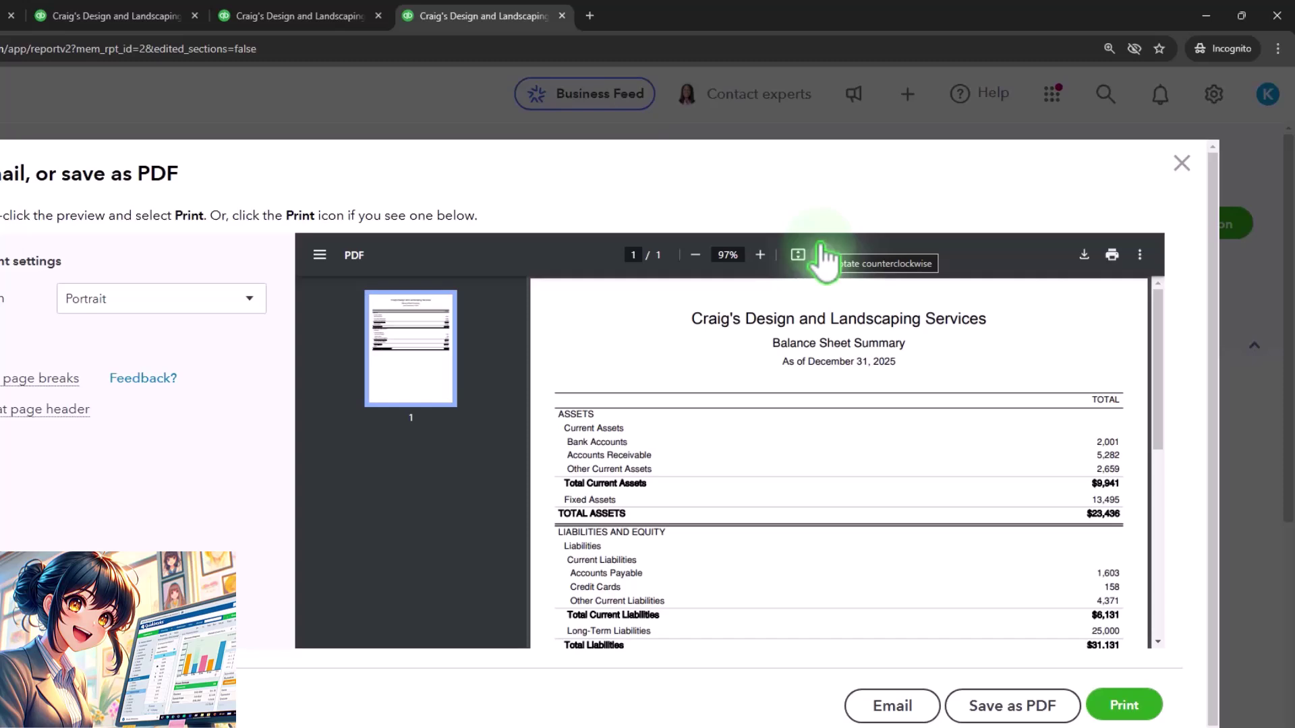
- Open the printable PDF of the Balance Sheet Summary, check the available print destinations, and cancel the print
click(1123, 705)
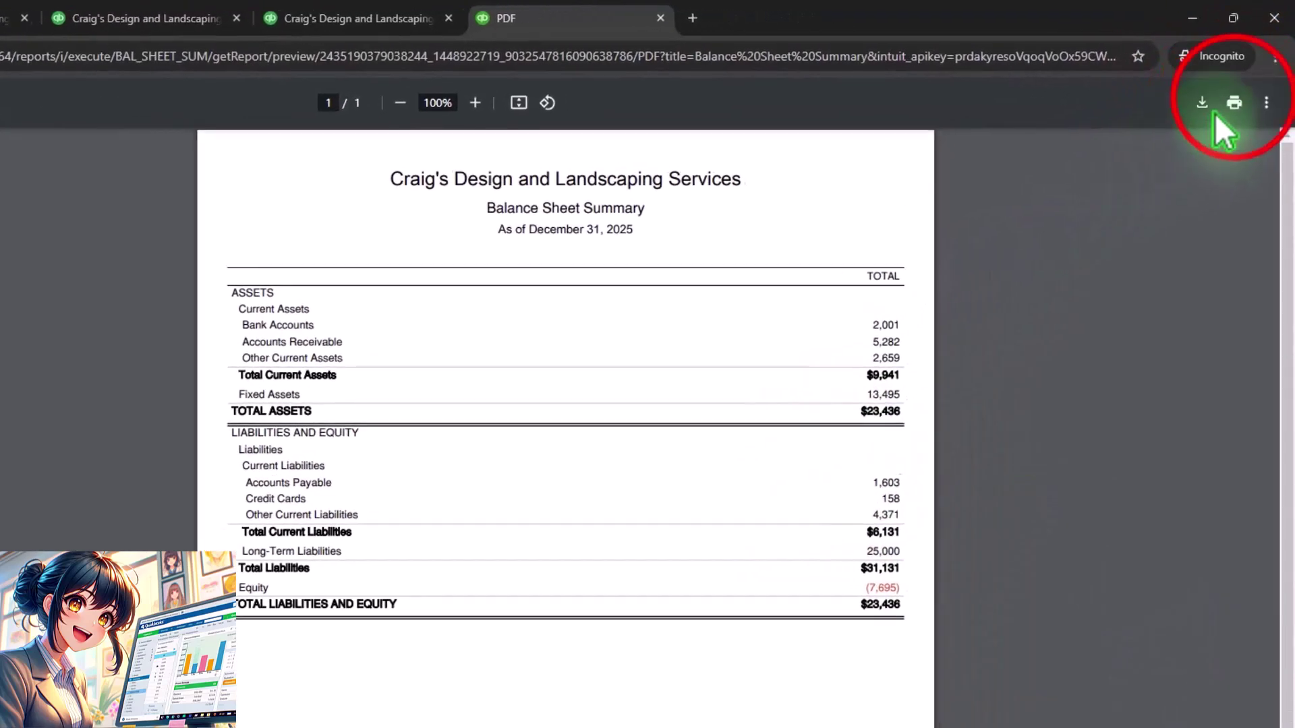
click(1249, 78)
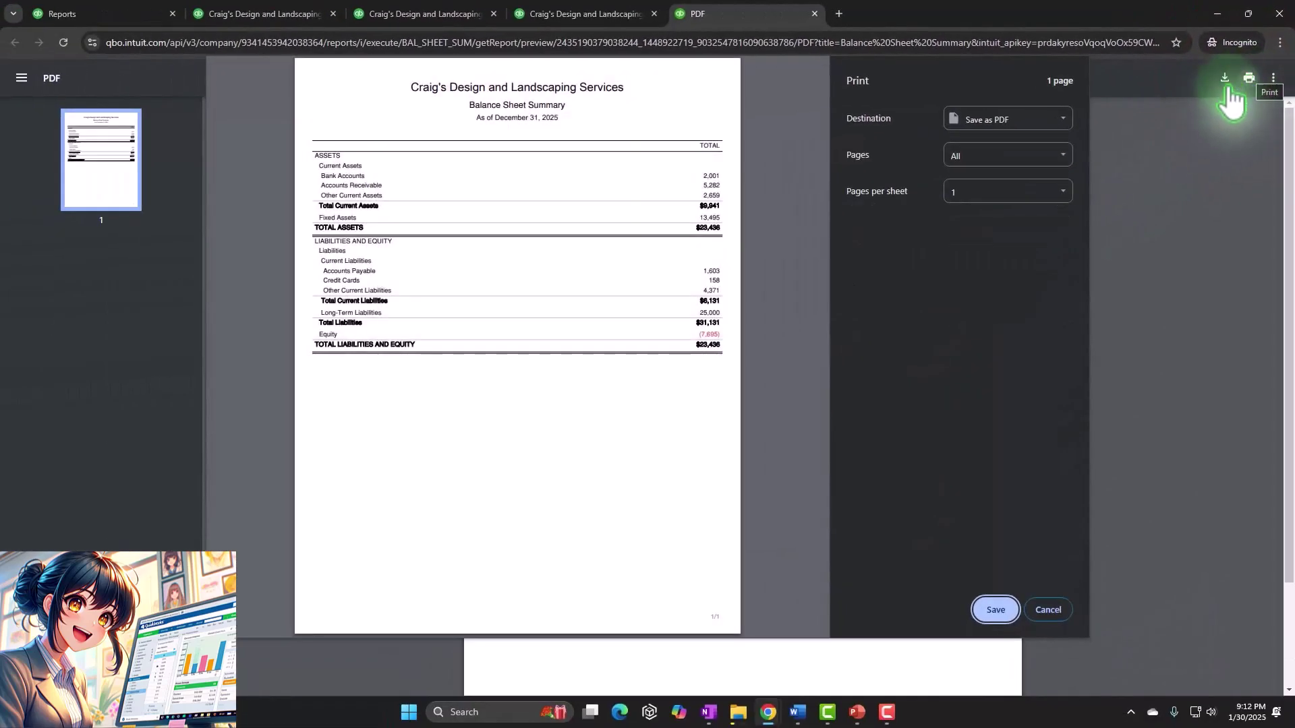
click(984, 166)
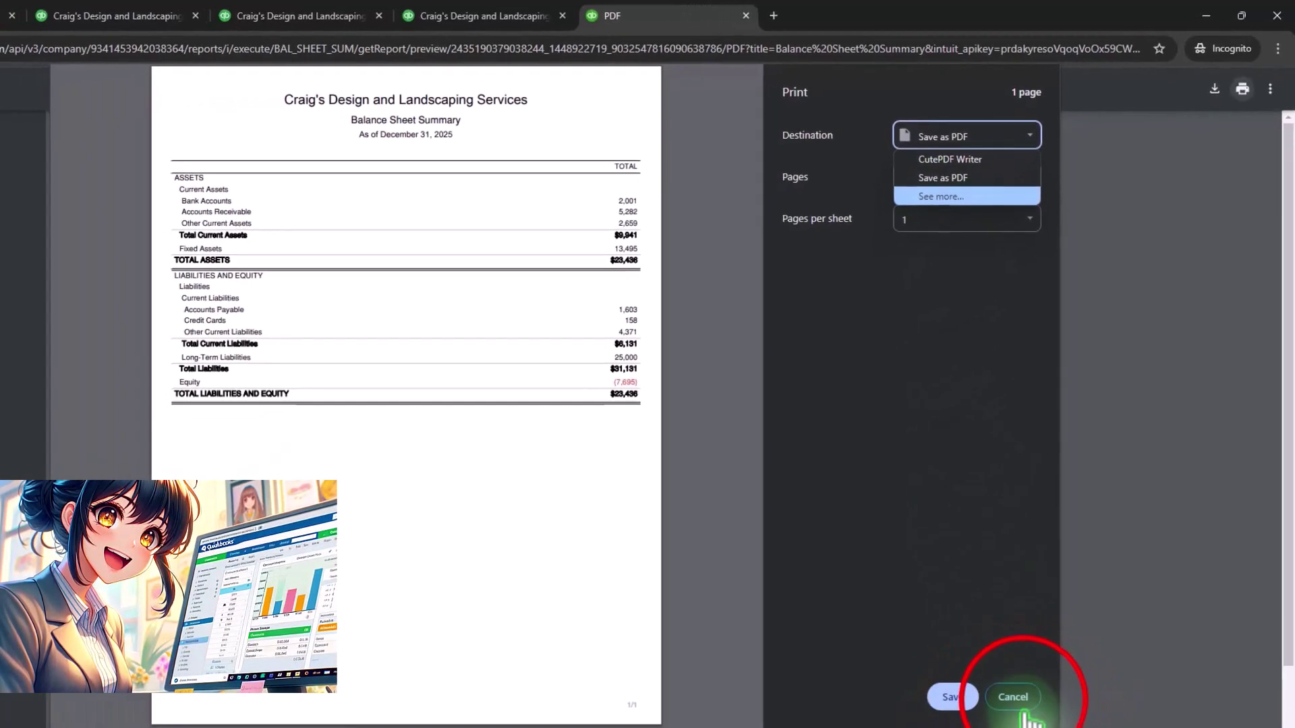
click(1026, 693)
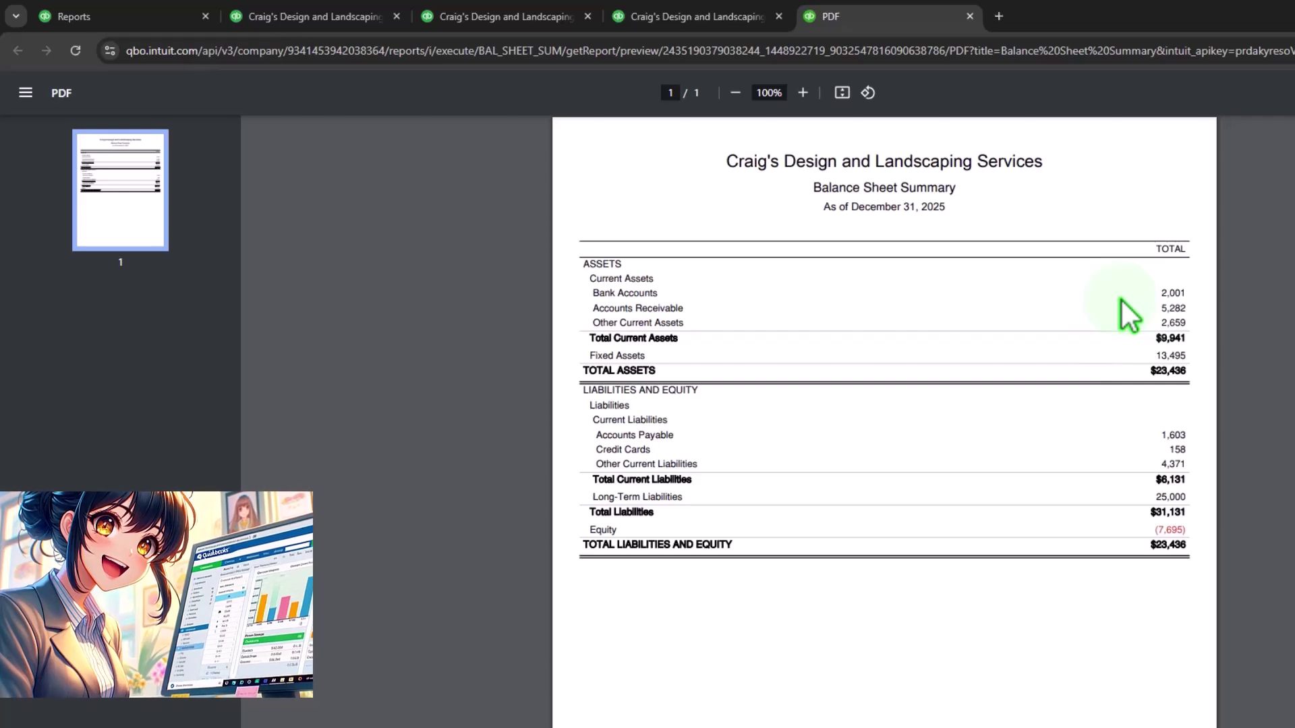
- Start downloading the Balance Sheet Summary PDF and set the save location to the 1 Navigation QBO folder
mouse_move(878, 727)
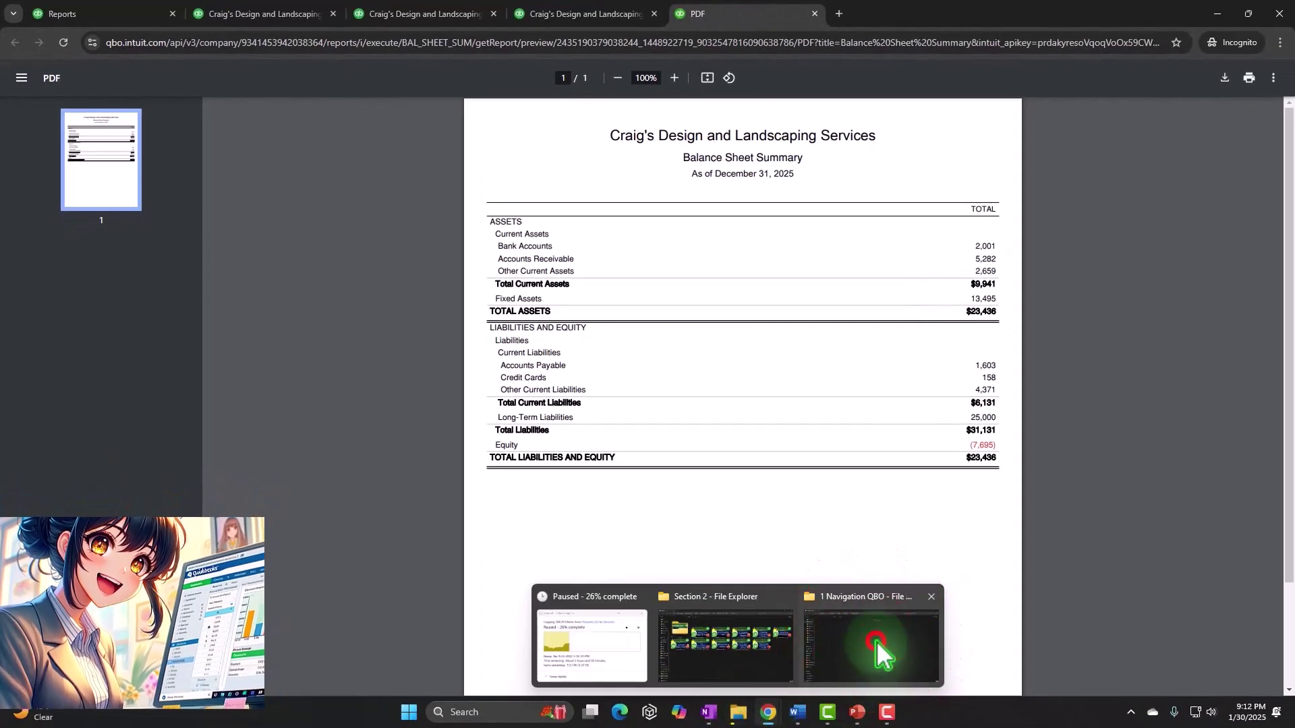
click(876, 640)
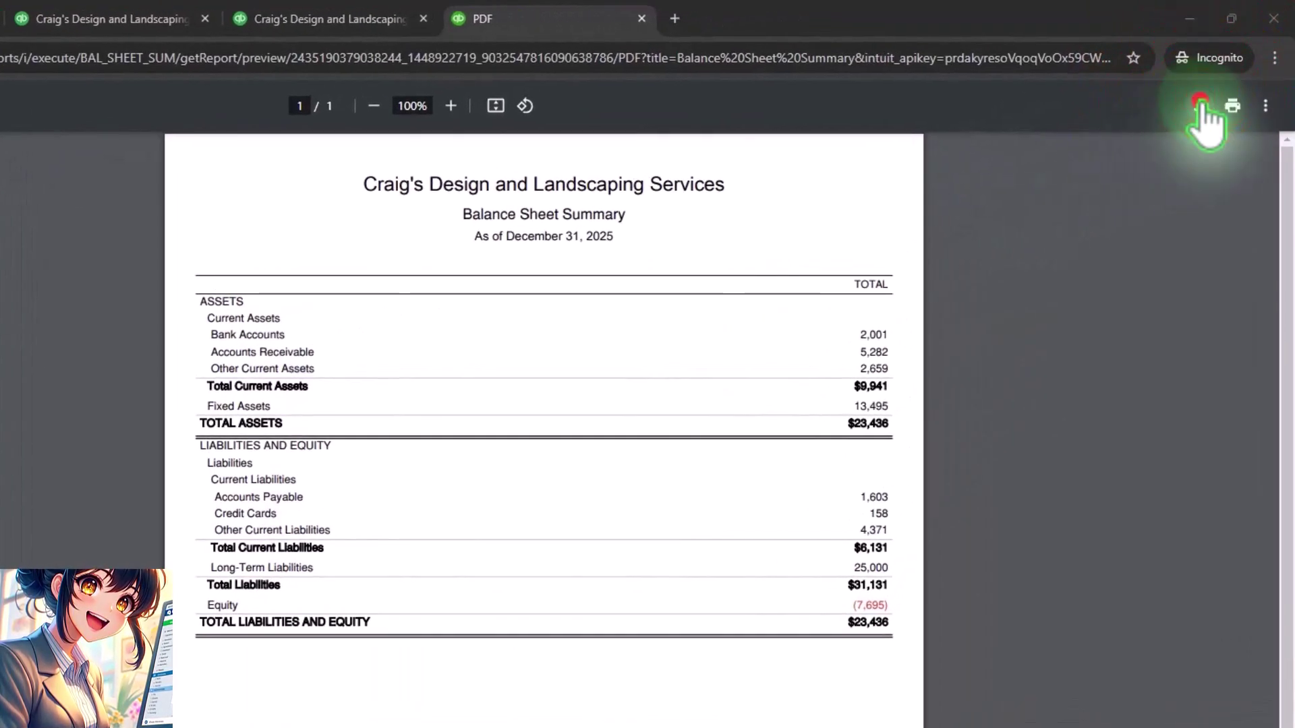
click(1225, 77)
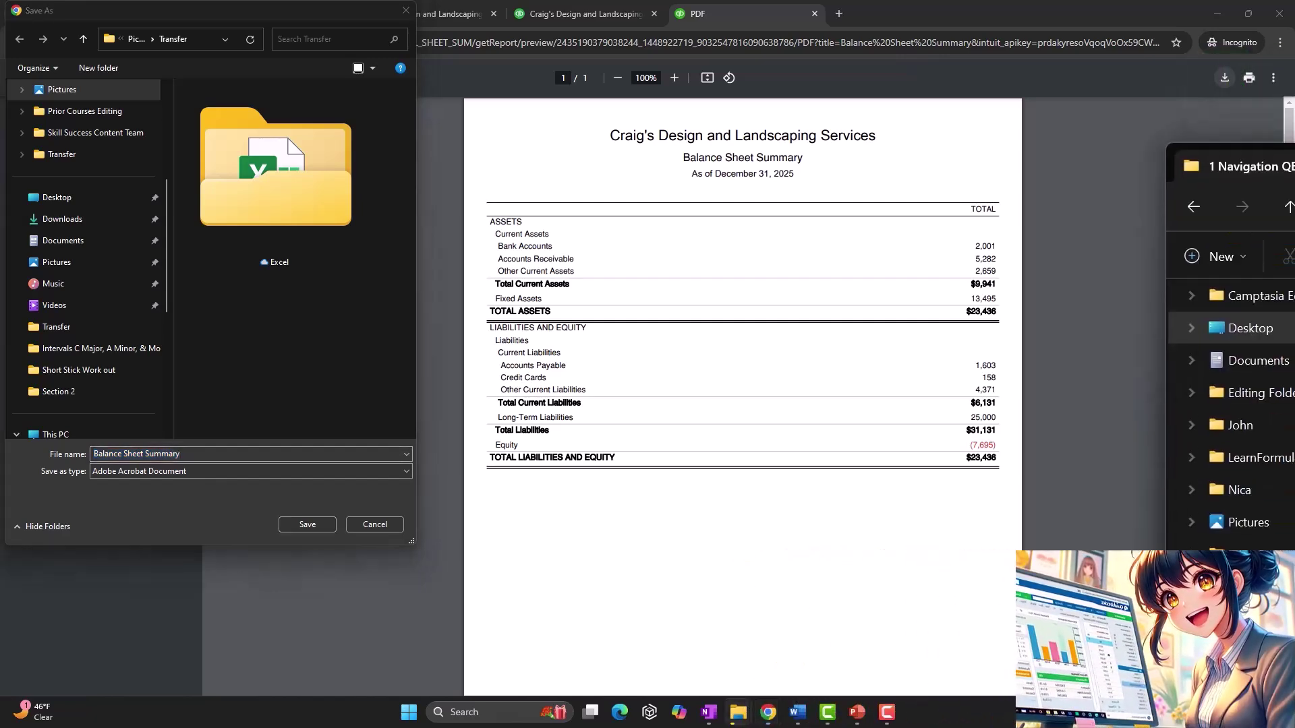
click(202, 31)
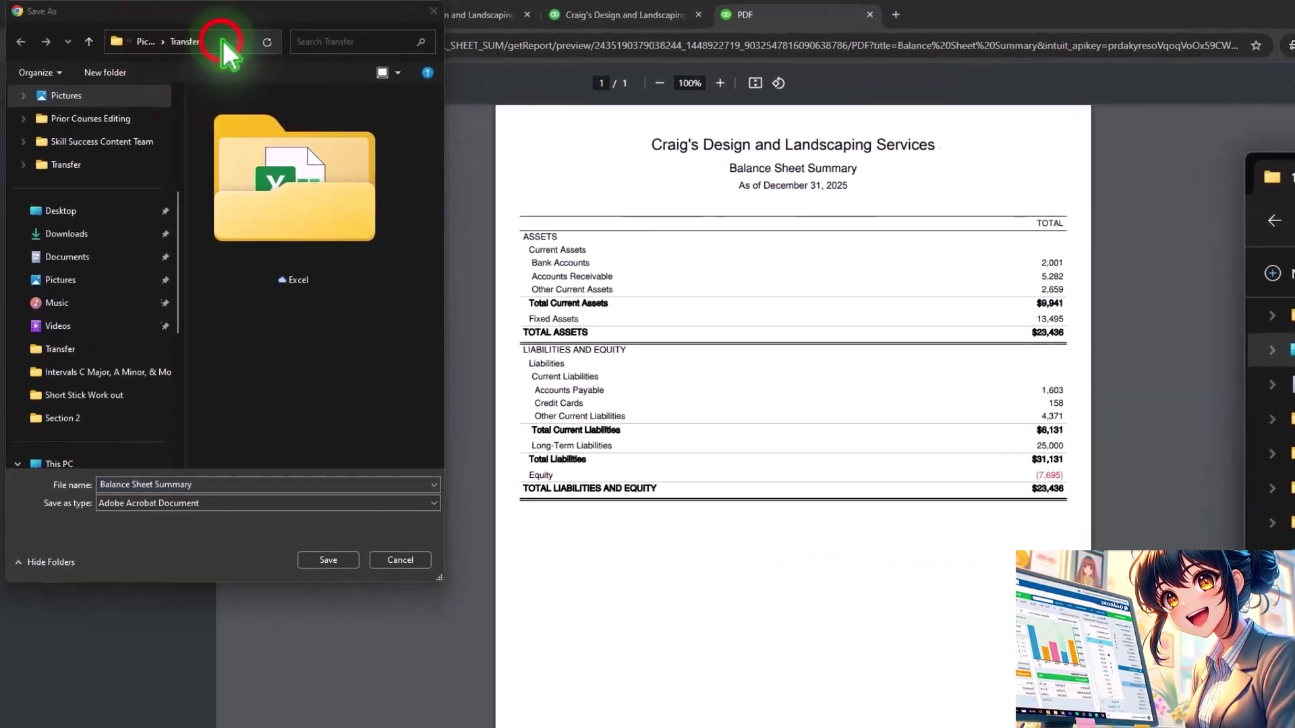
key(Return)
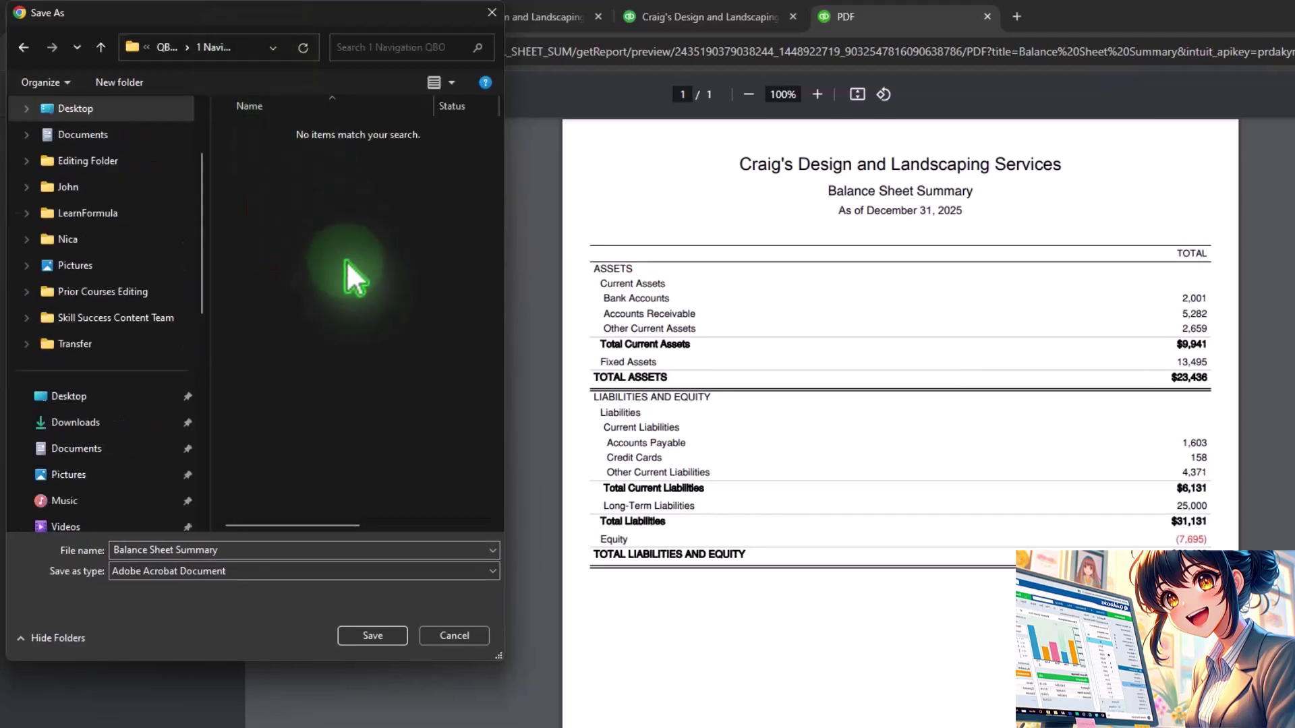
- Name the PDF file "1 Balance Sheet Summary" and save it
click(150, 544)
click(150, 547)
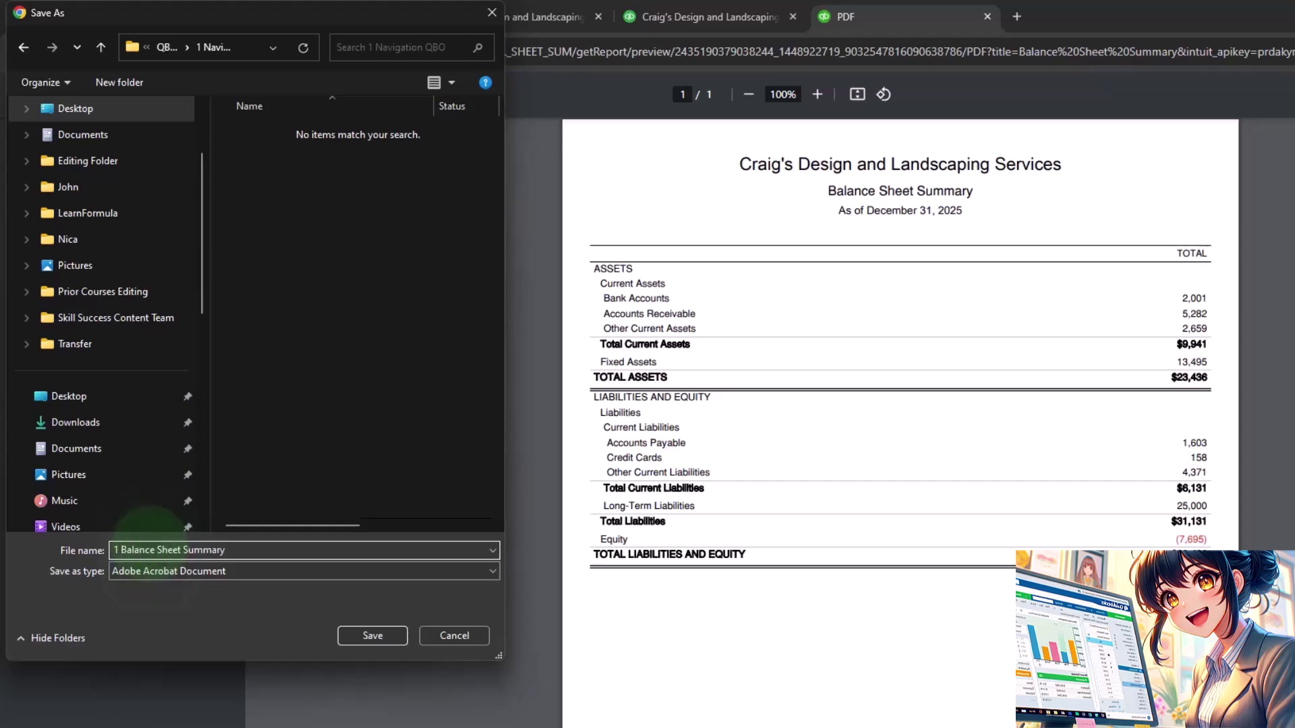
click(373, 636)
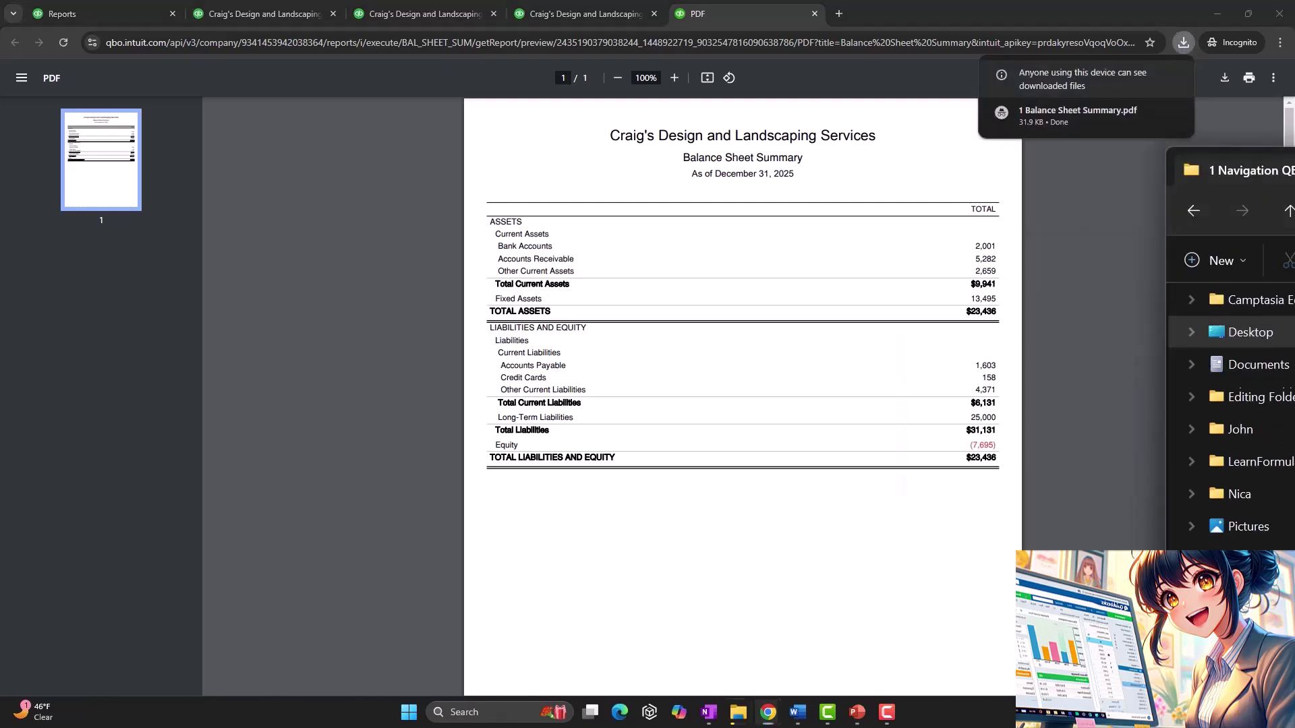
- Check the saved PDF in the 1 Navigation QBO folder and return to the browser
click(539, 381)
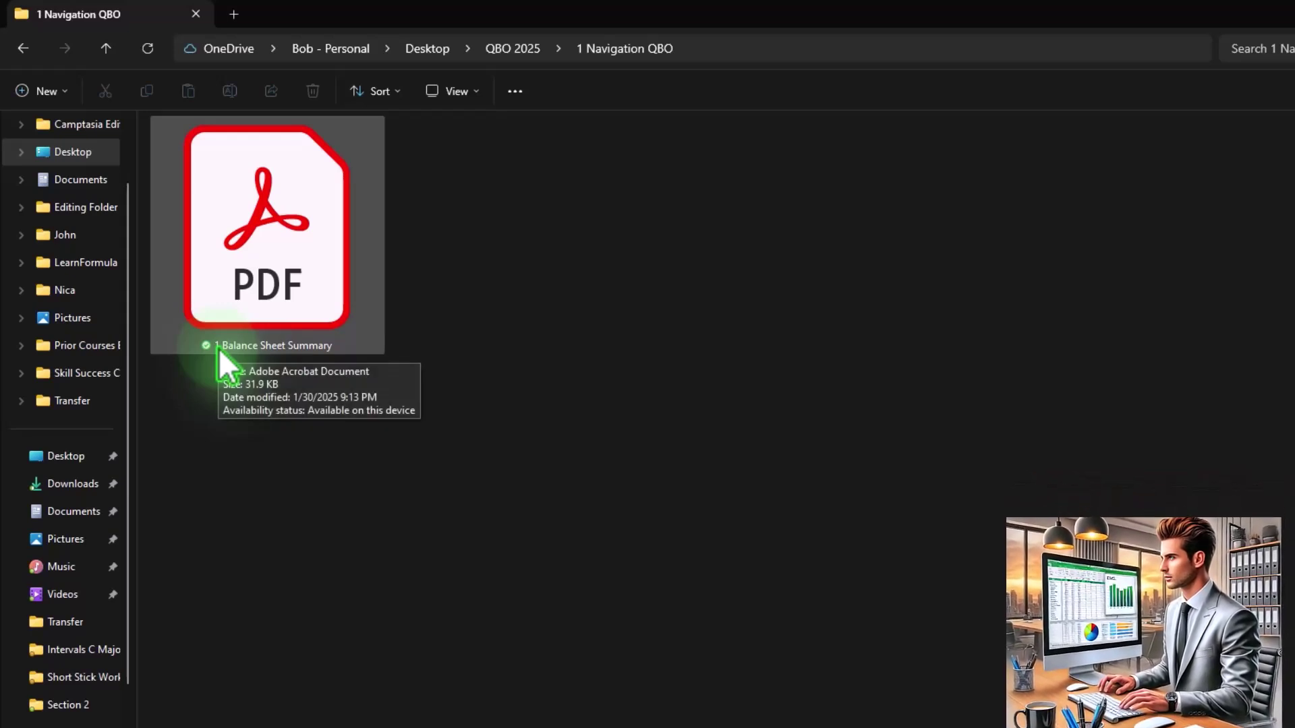
click(351, 489)
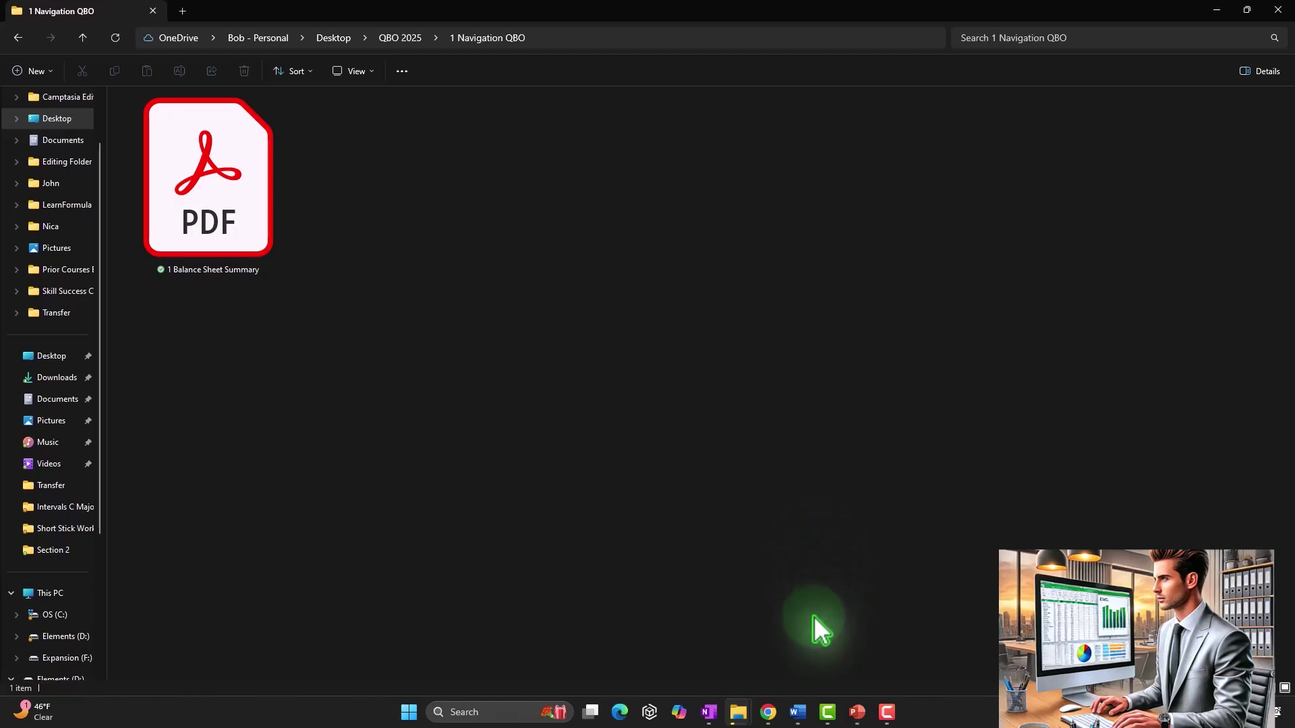
click(1217, 9)
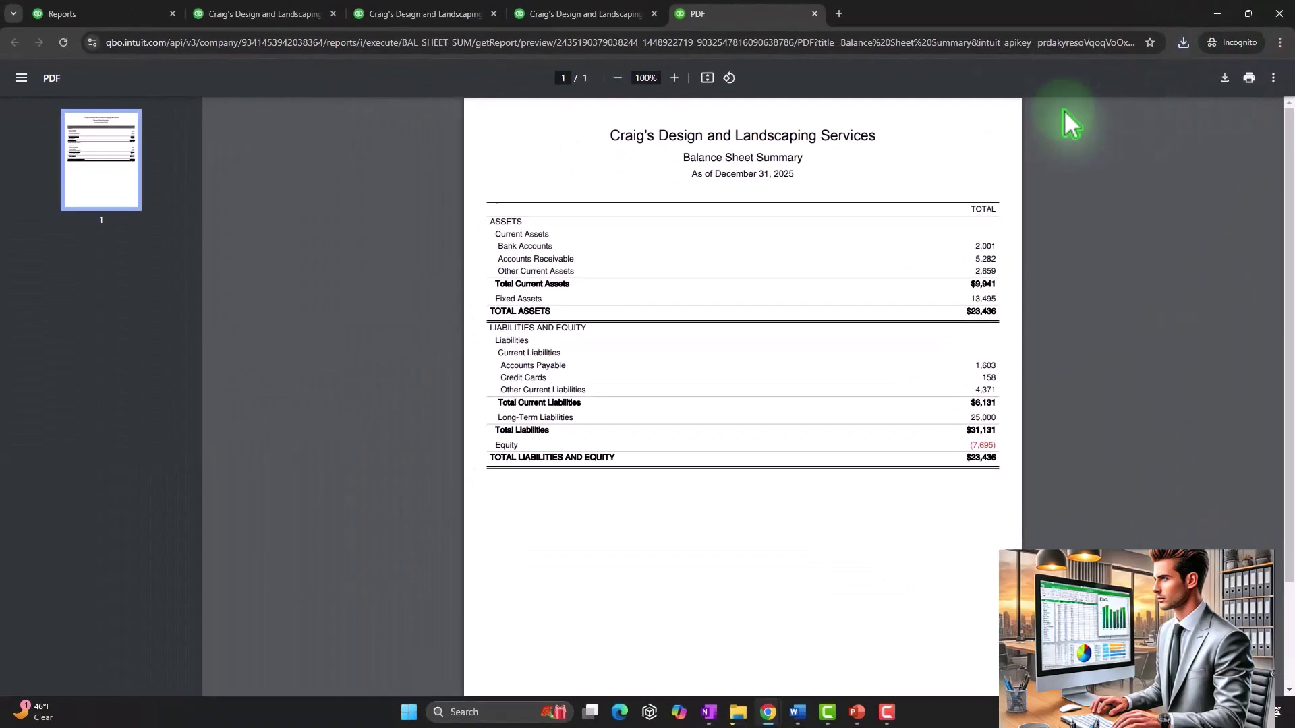
- Close the PDF and the print preview of the Balance Sheet Summary, and go back to the standard reports list
click(815, 14)
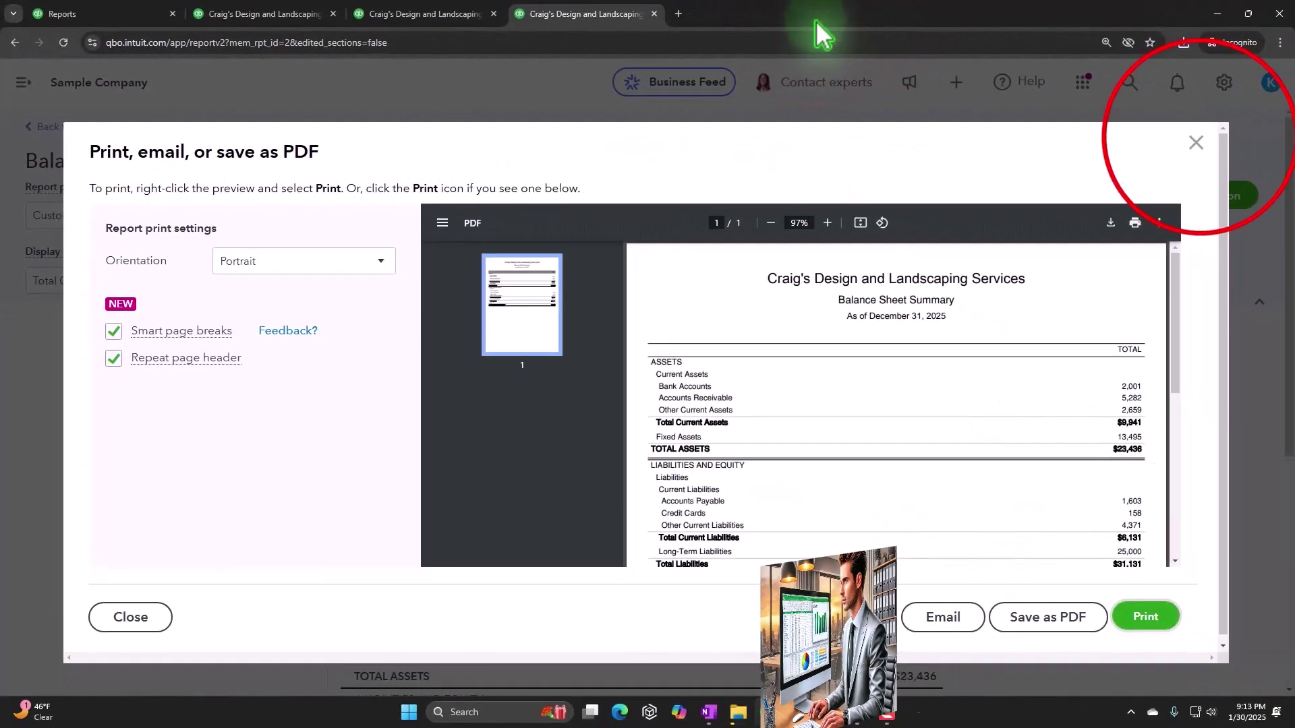
click(1196, 141)
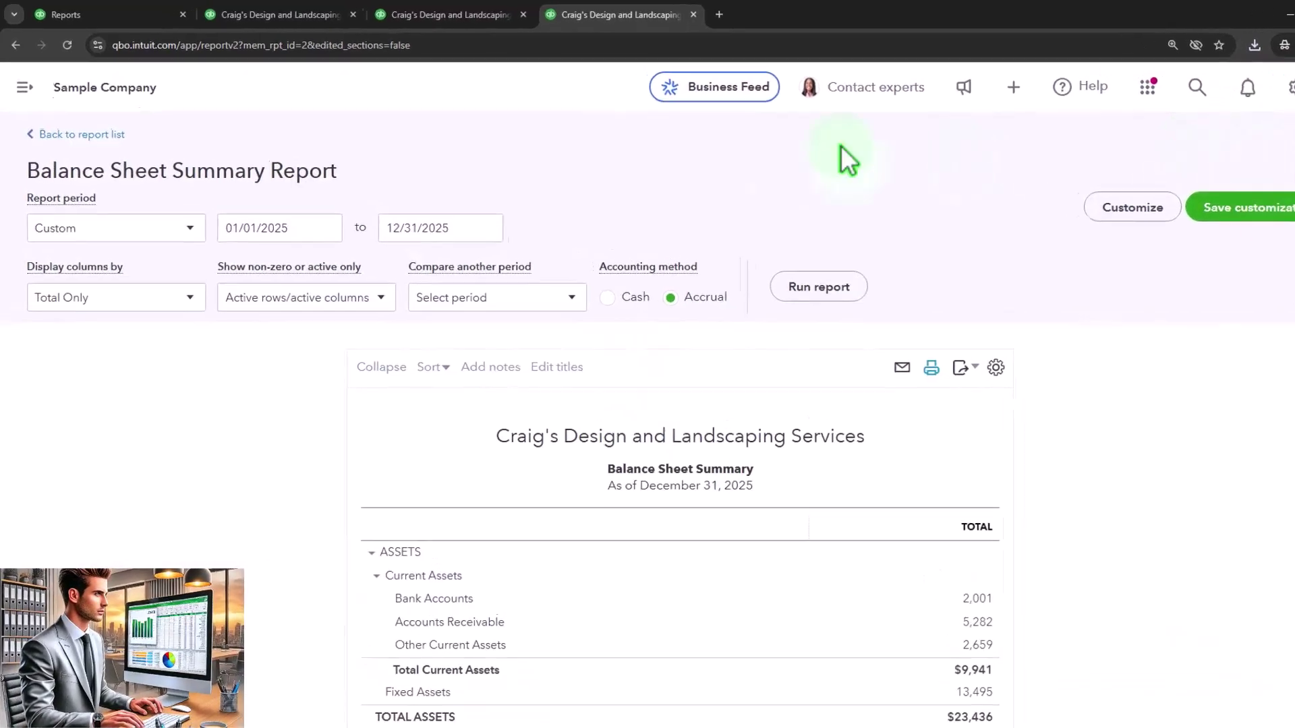
click(64, 14)
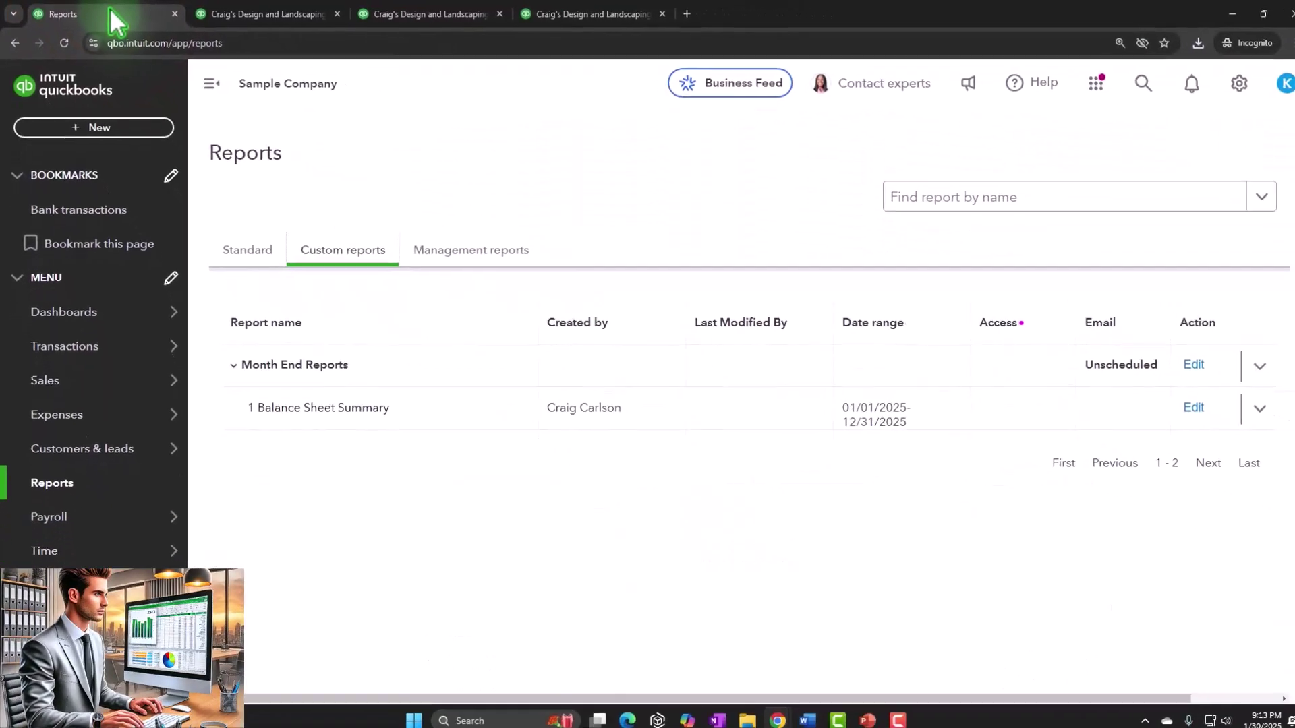
click(248, 250)
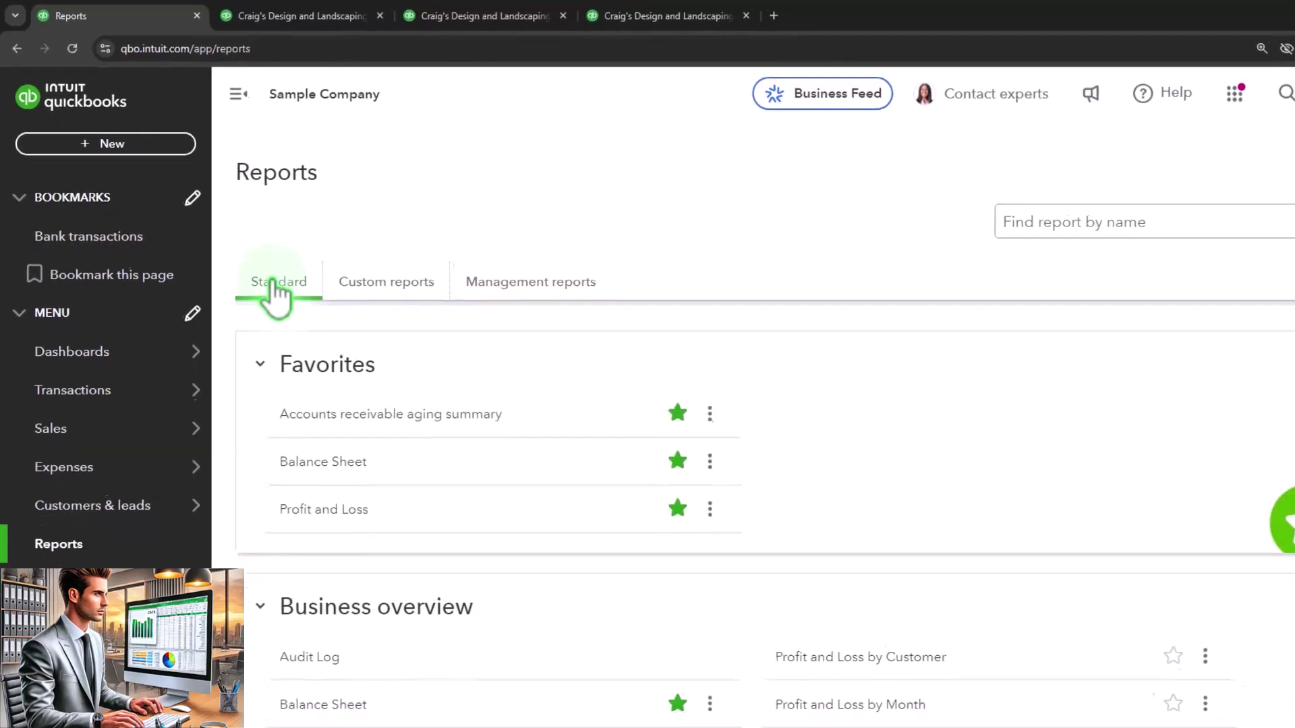
- Open the favorite Balance Sheet report in a separate browser tab placed last, and collapse the navigation menu
right_click(319, 468)
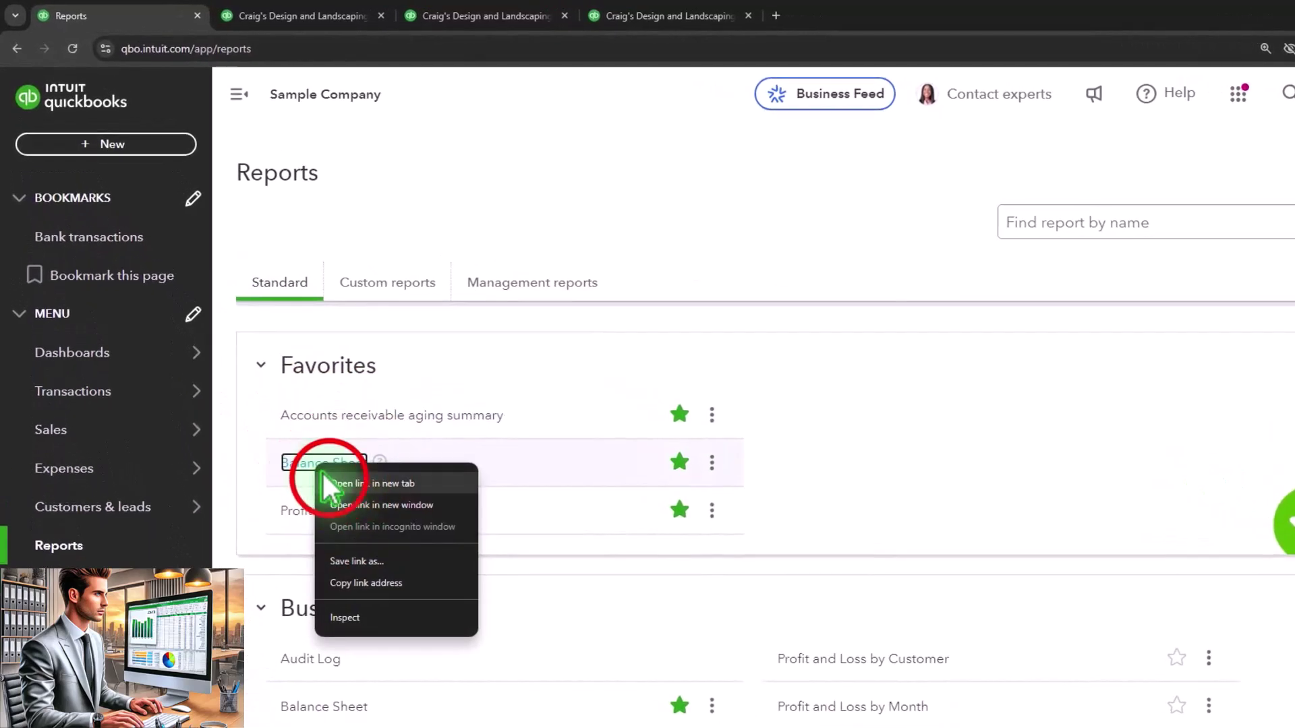
click(330, 482)
drag(286, 12, 813, 8)
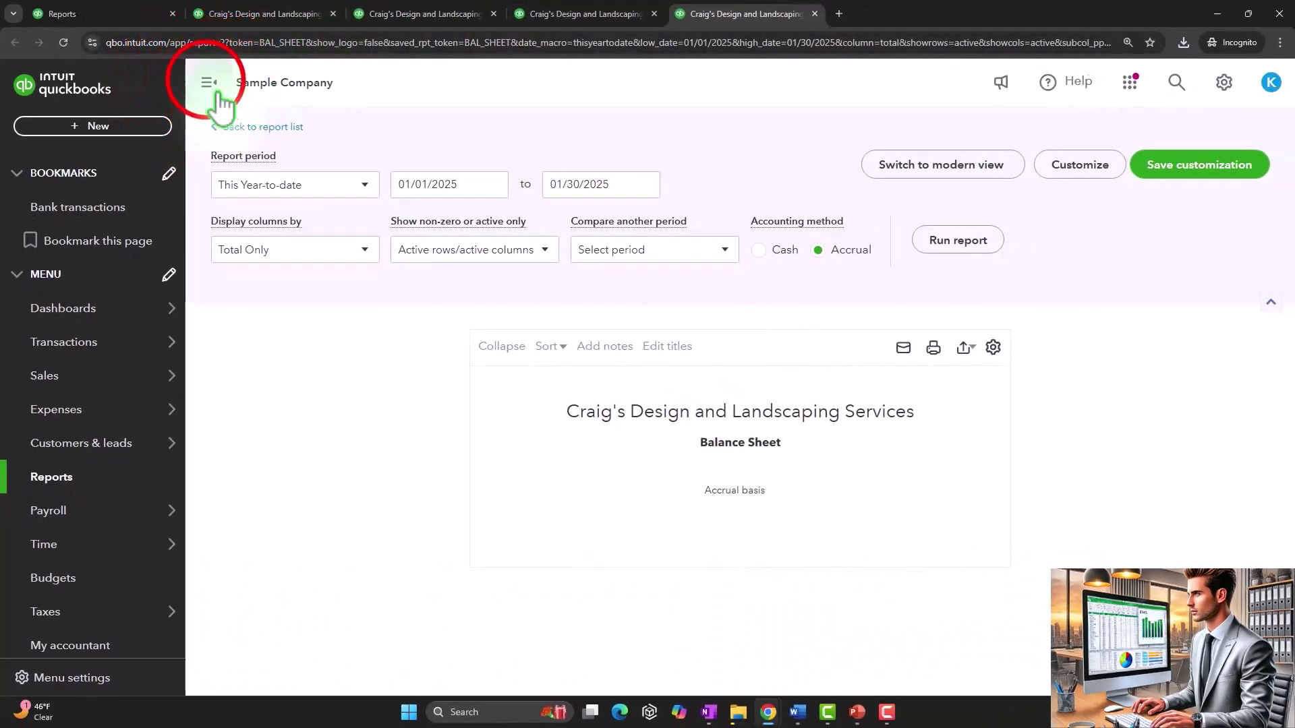
click(221, 90)
- Run the Balance Sheet for the period 01/01/2025 to 12/31/2025
click(283, 208)
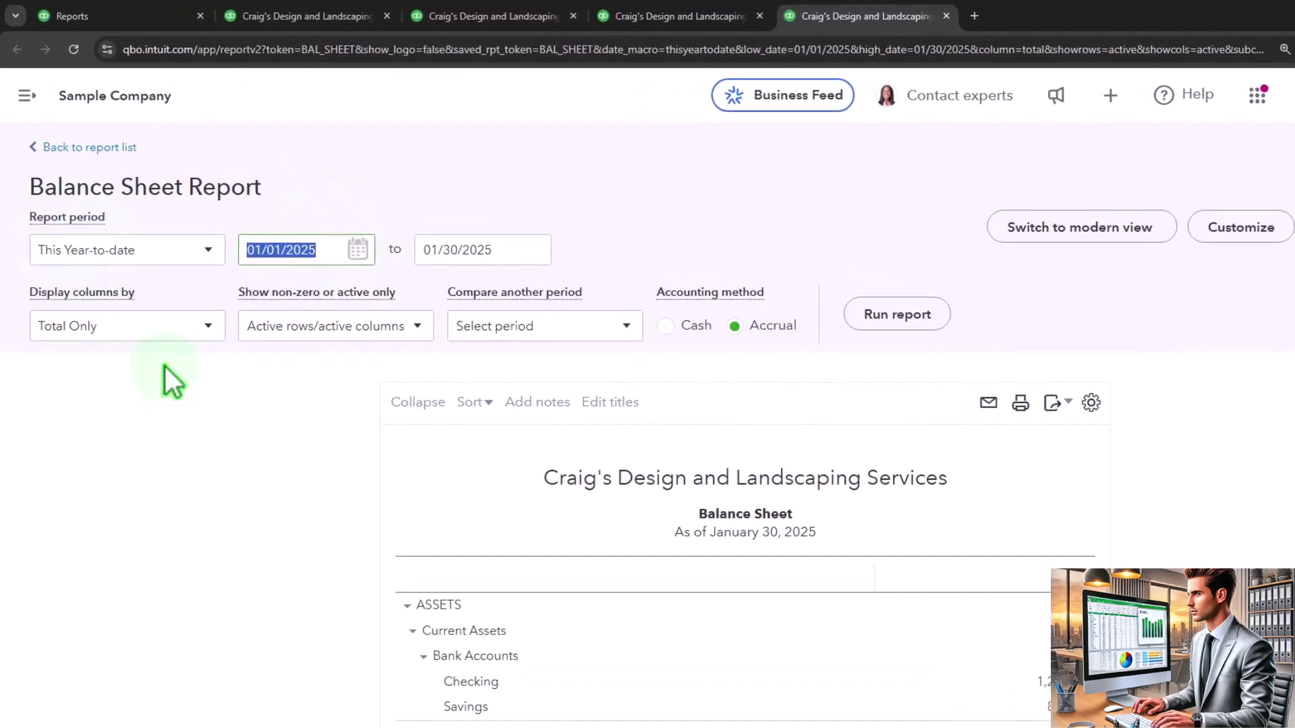
text(01/01/2025)
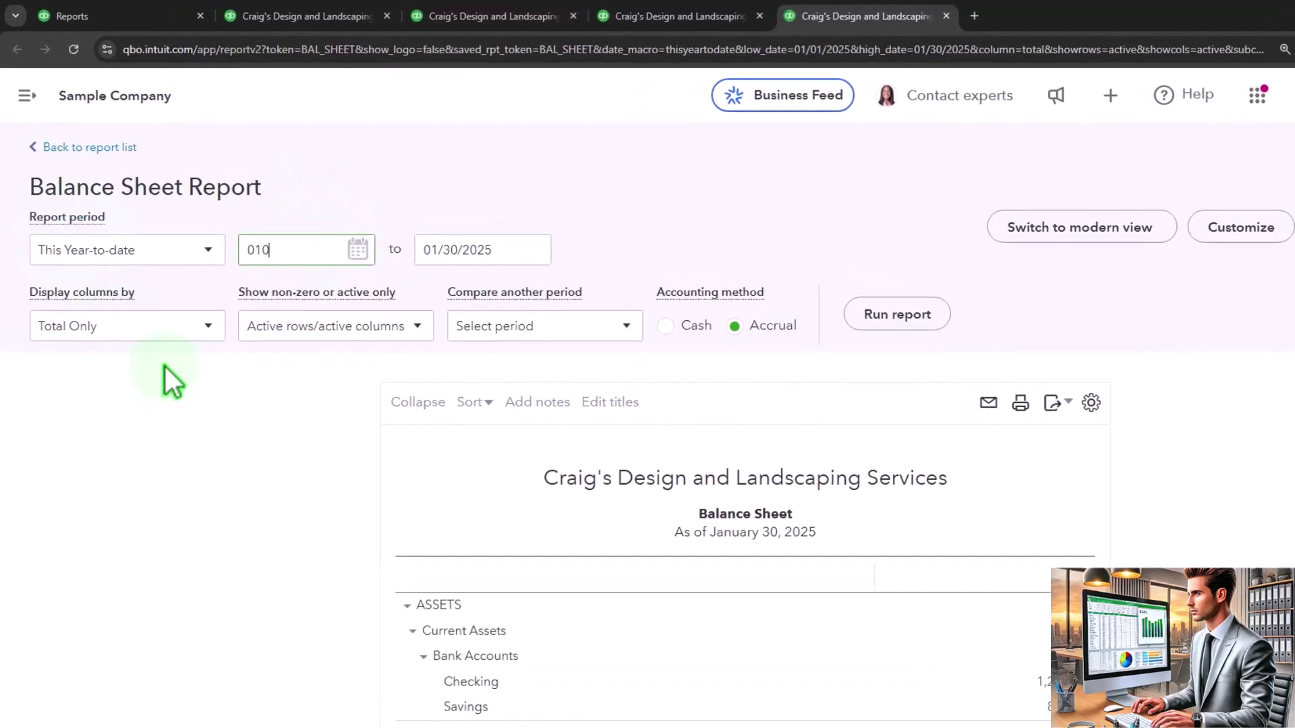
key(Tab)
text(12/31/2025)
key(Tab)
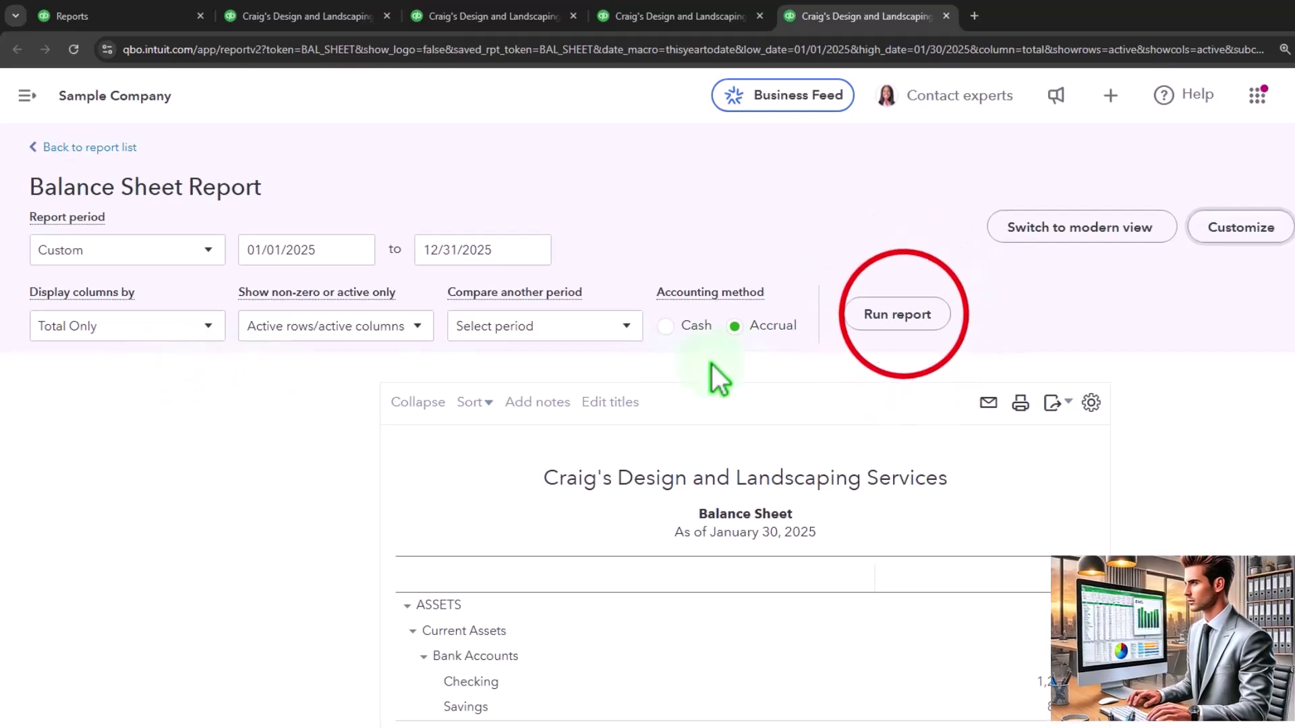
click(901, 315)
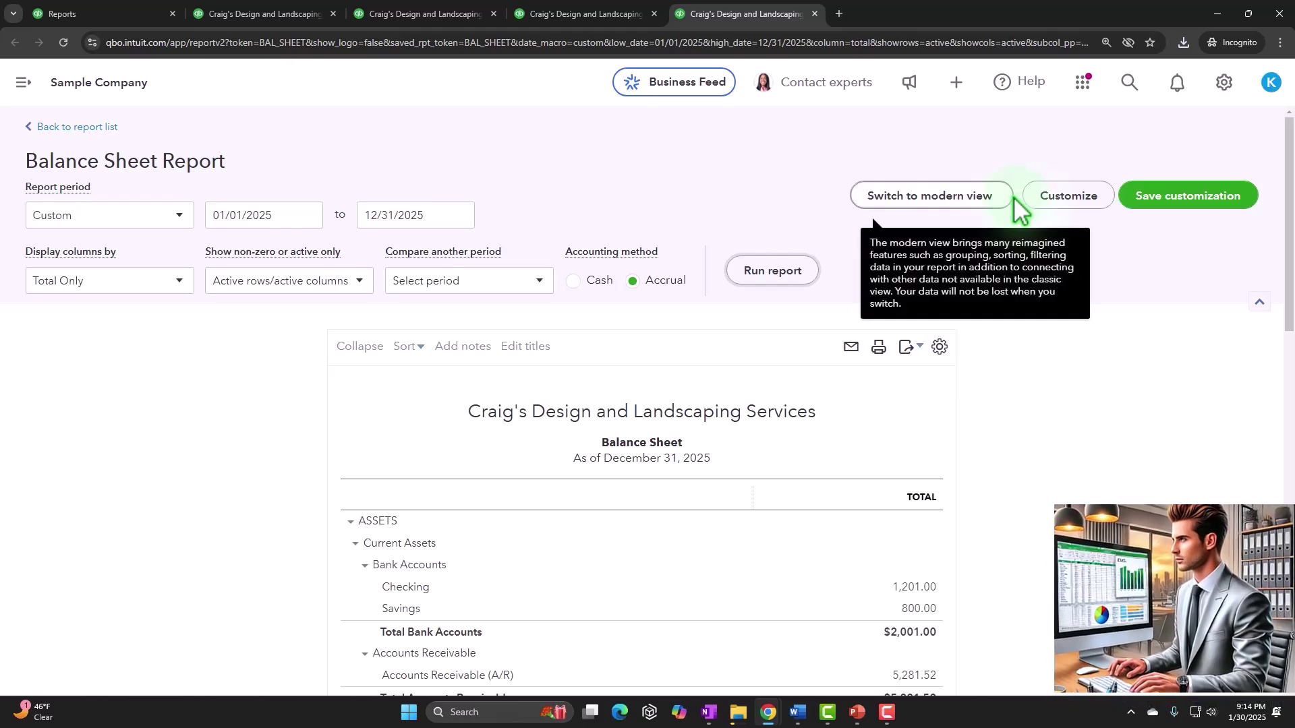
- Add a % of Column comparison to the Balance Sheet, rerun it, and look over the percentages
click(474, 281)
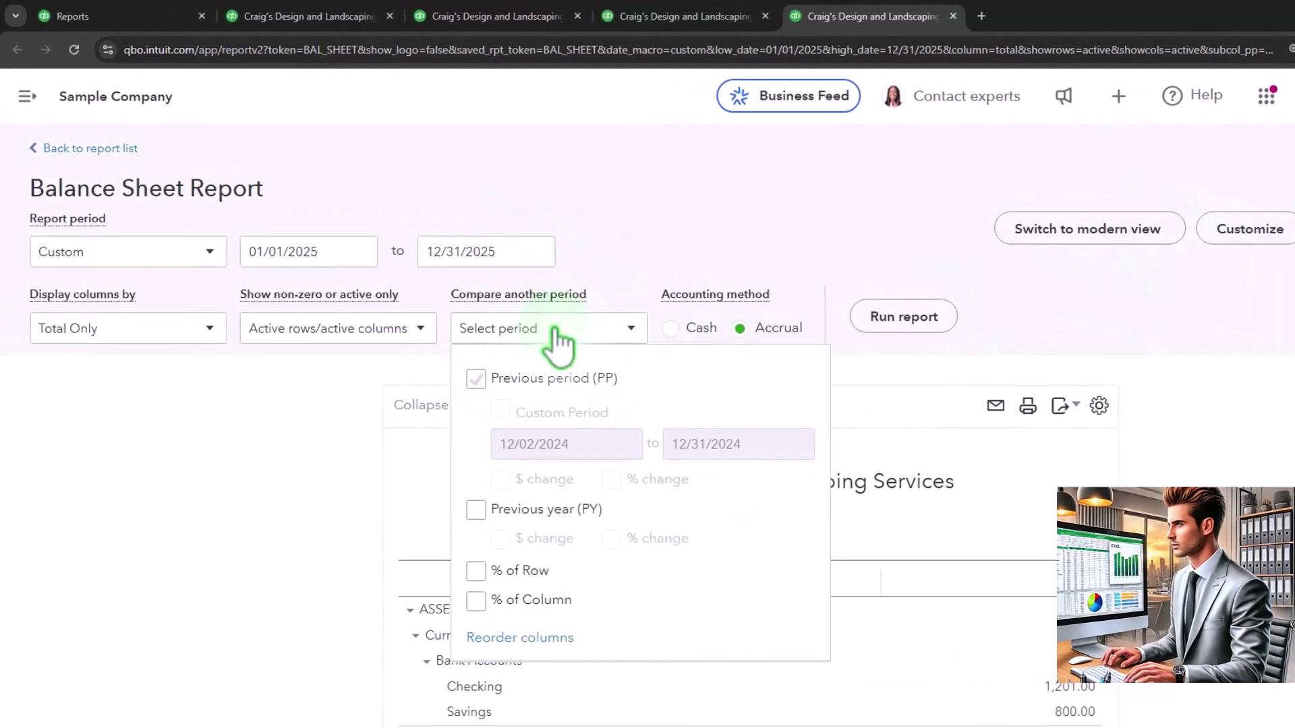
click(476, 601)
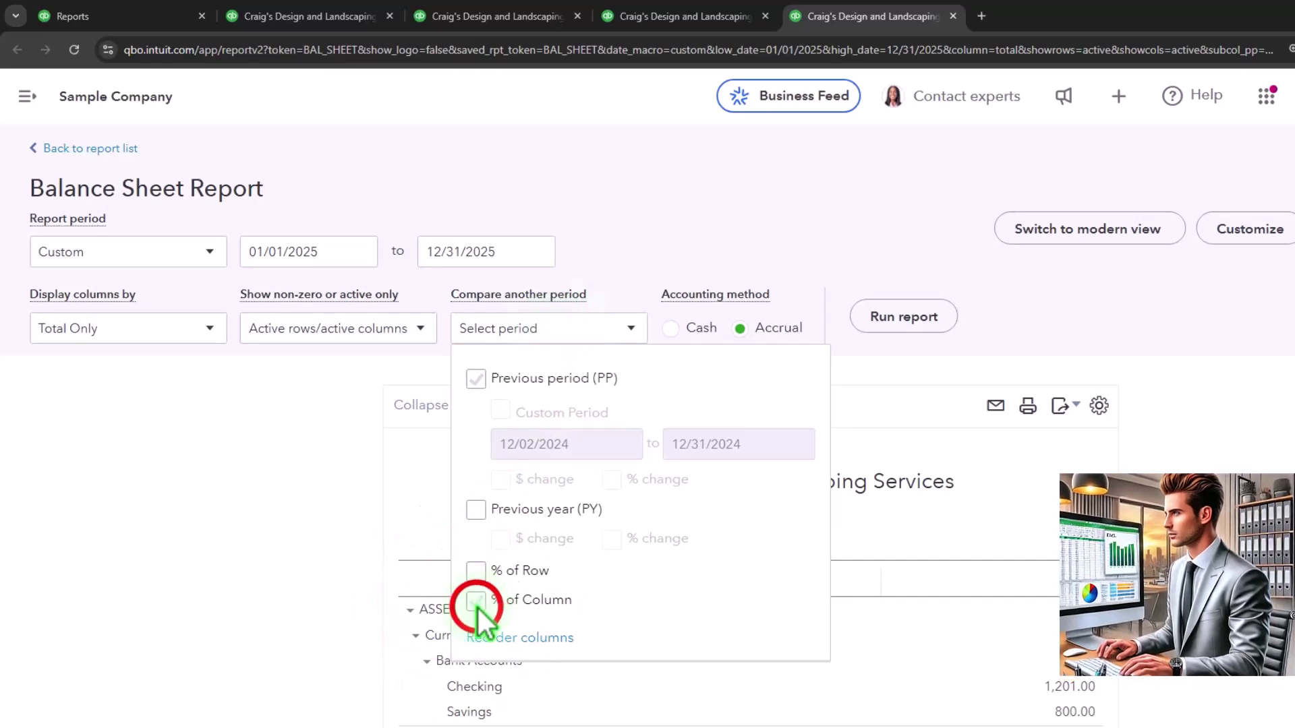
click(943, 316)
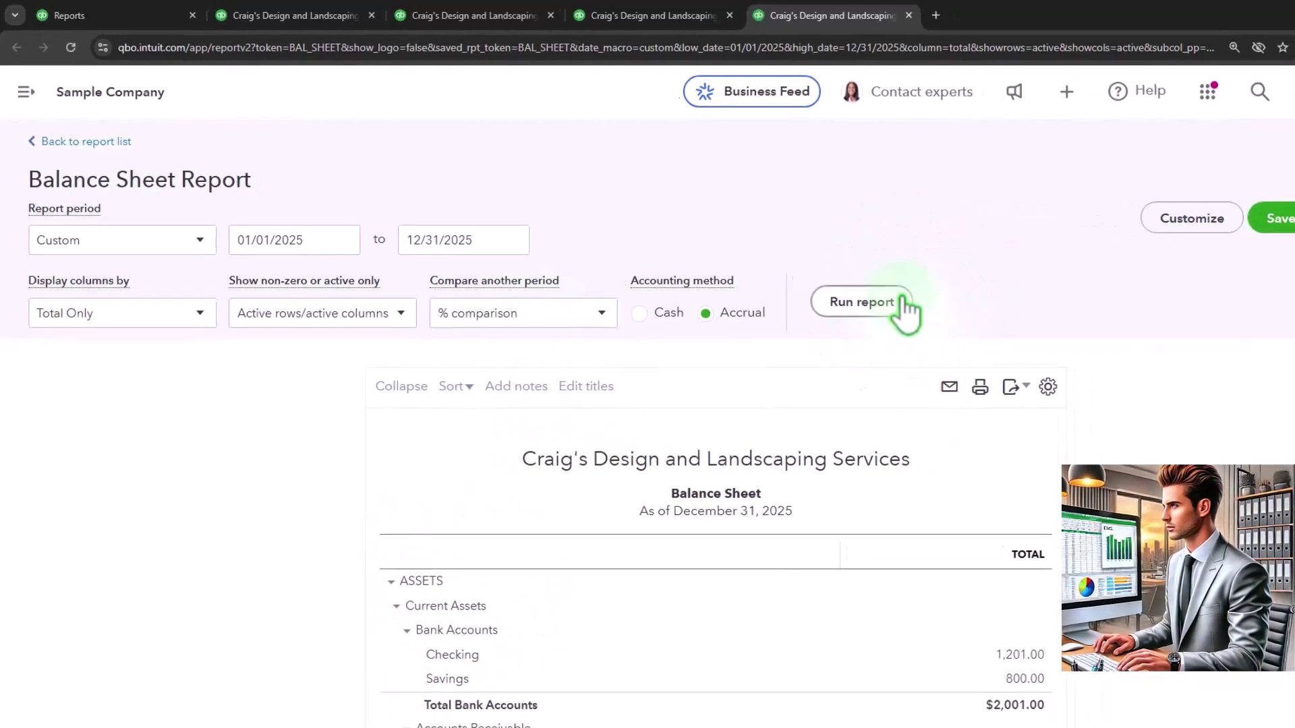
scroll(972, 357, down, 4)
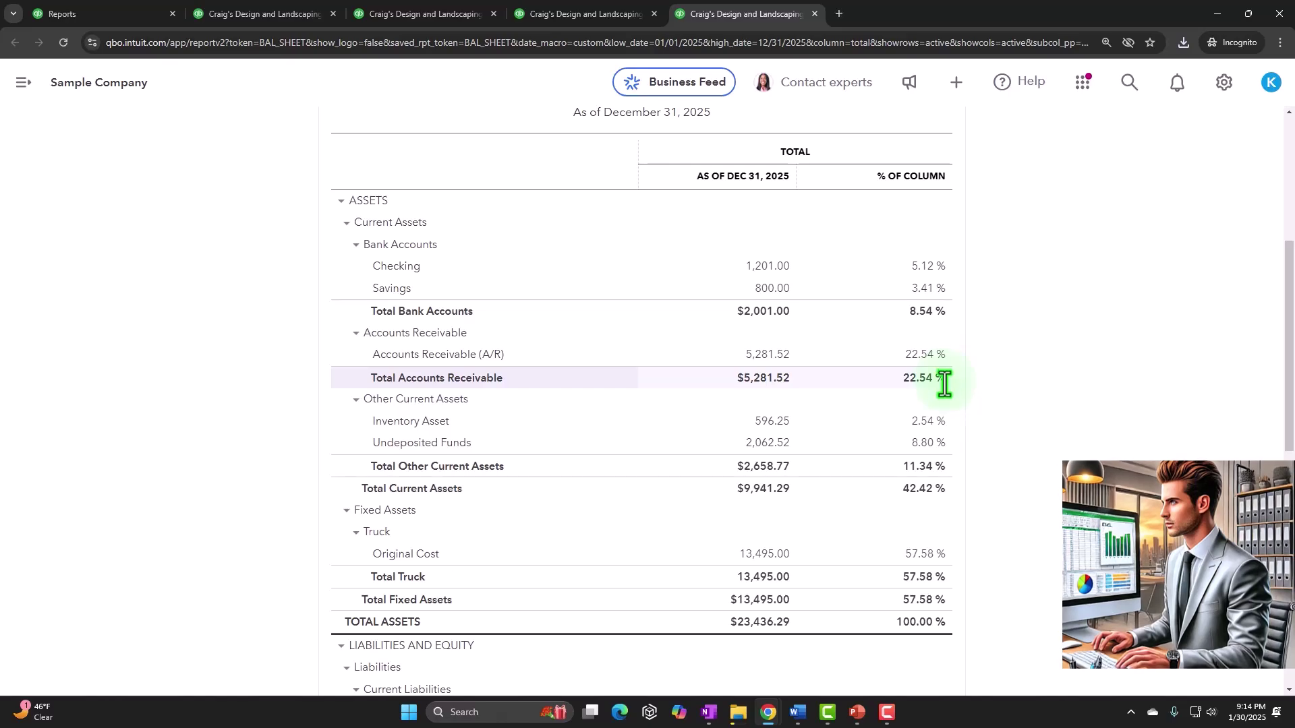
- Customize the Balance Sheet number format to show negative numbers as (100) and amounts without cents
scroll(944, 384, up, 5)
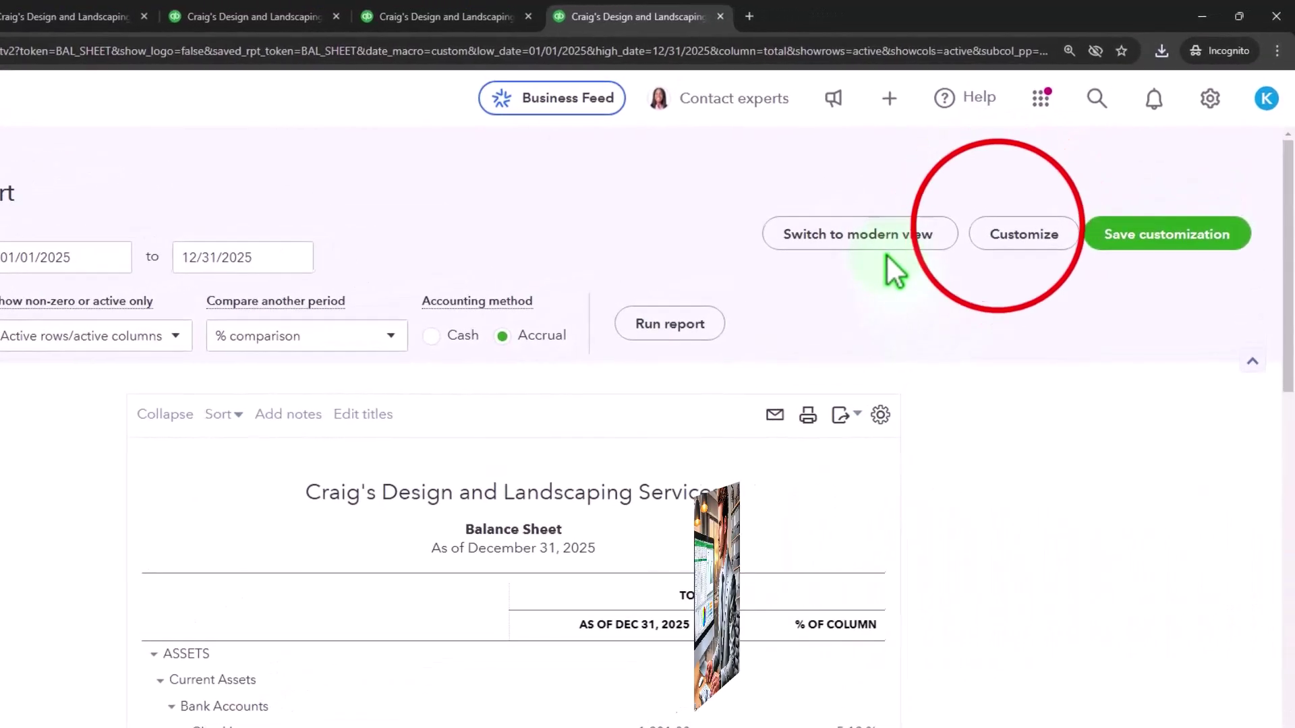
click(1025, 233)
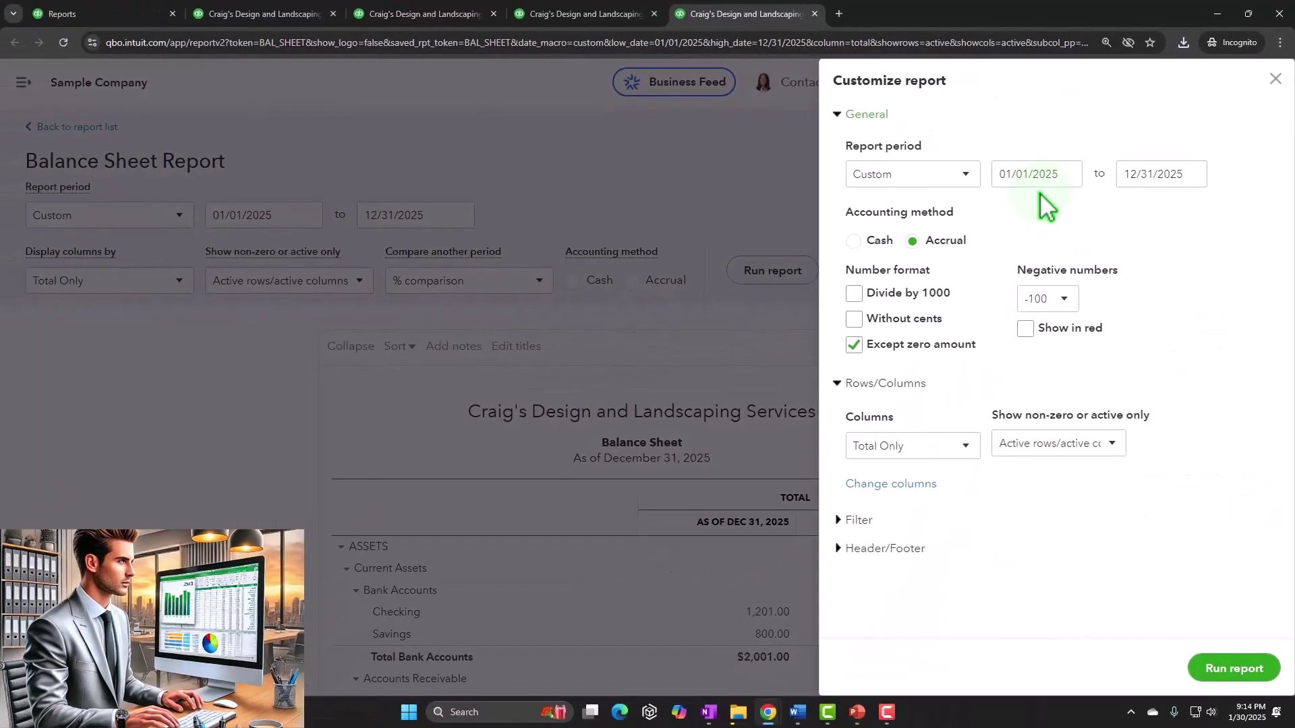
click(1049, 299)
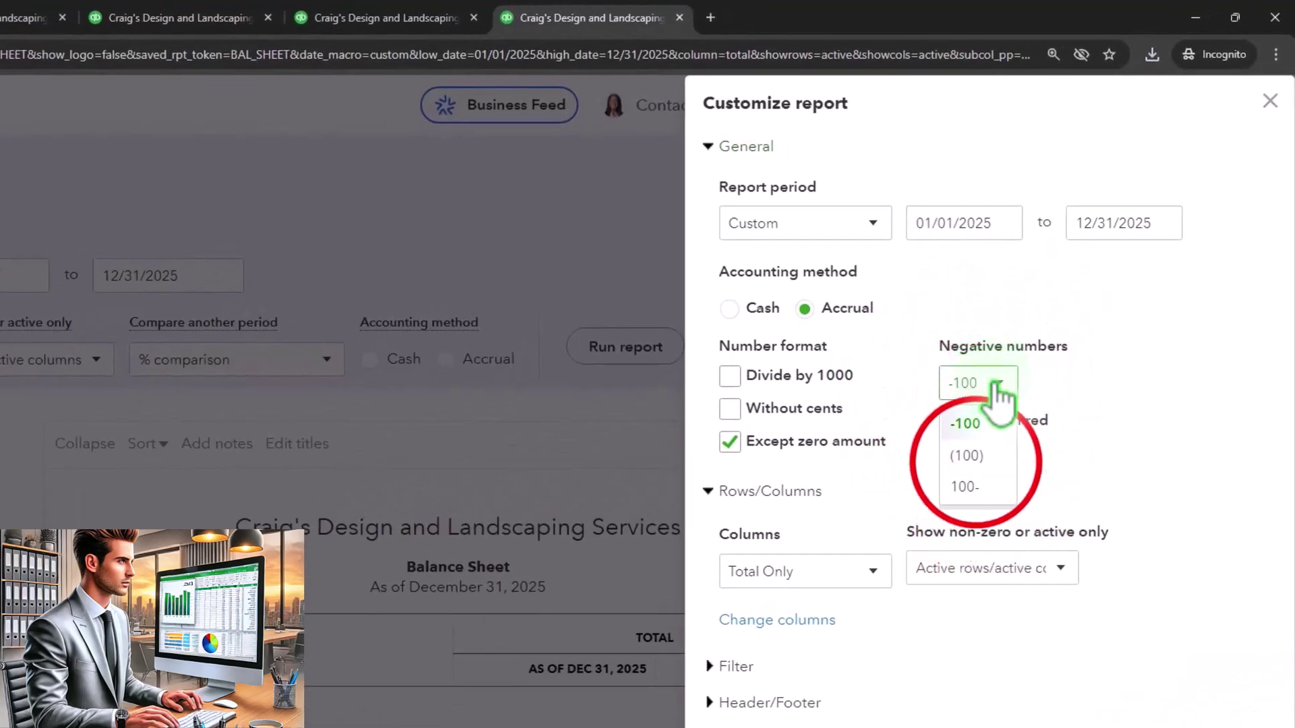
click(969, 457)
click(742, 415)
- Change the report title in the header settings to "Balance Sheet - Vertical Analysis"
click(769, 703)
scroll(836, 546, down, 3)
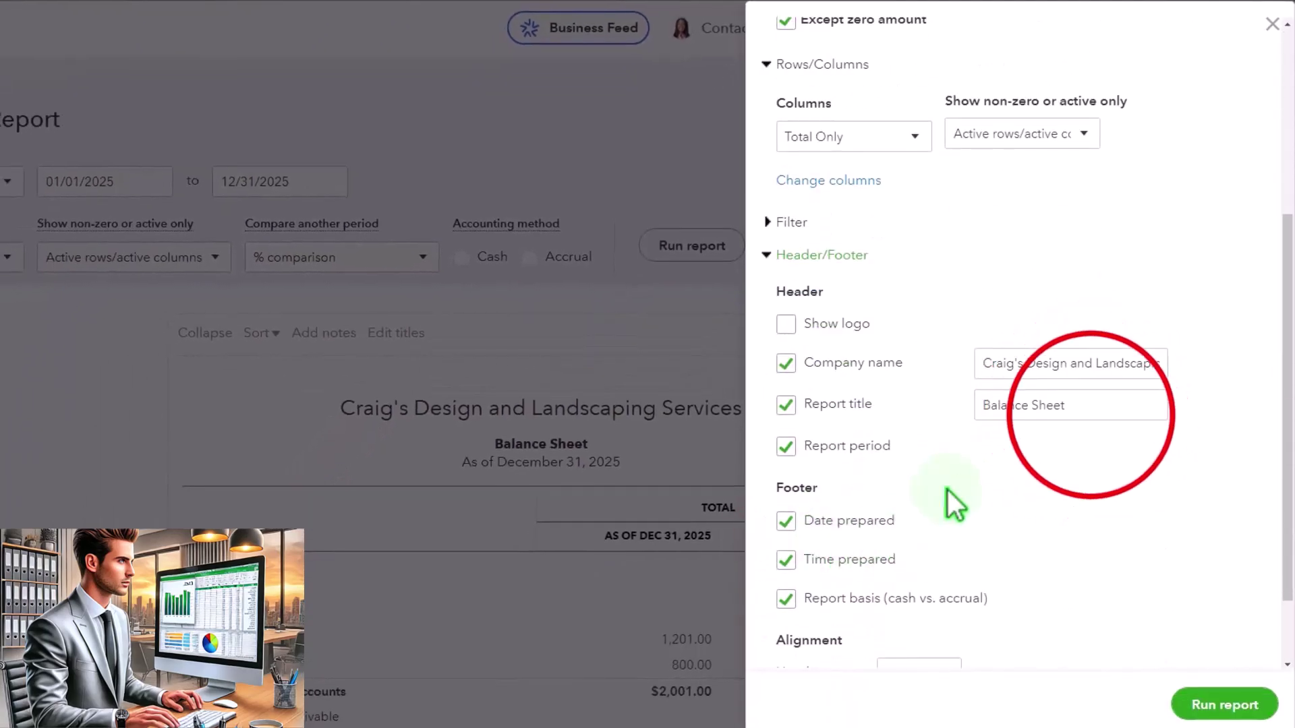
triple_click(1085, 405)
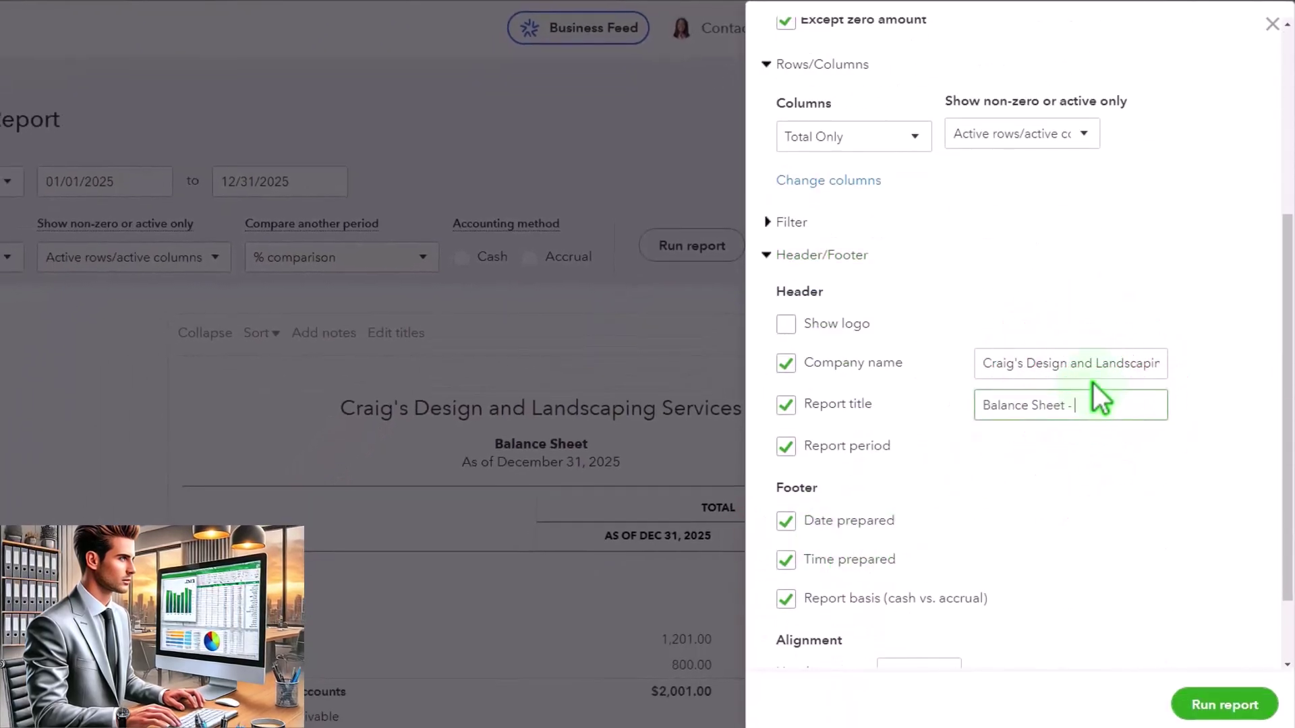
text(- Vertical Analysui)
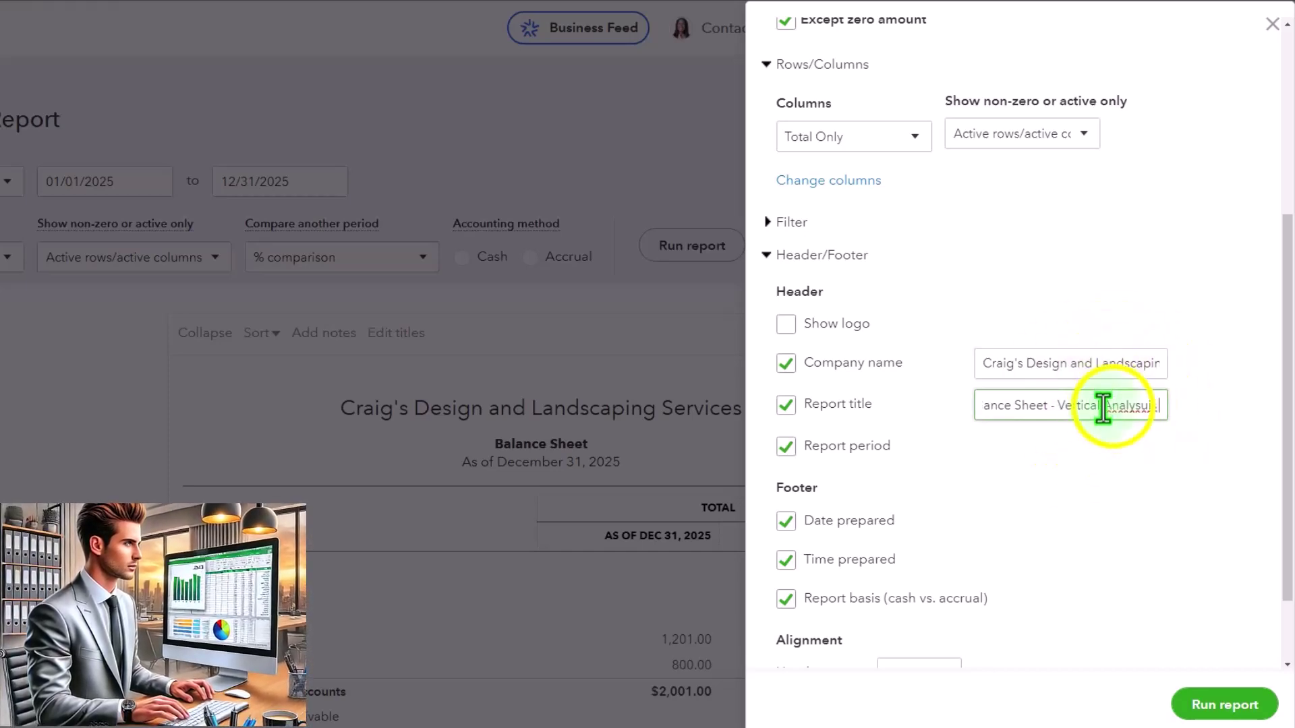
right_click(1103, 408)
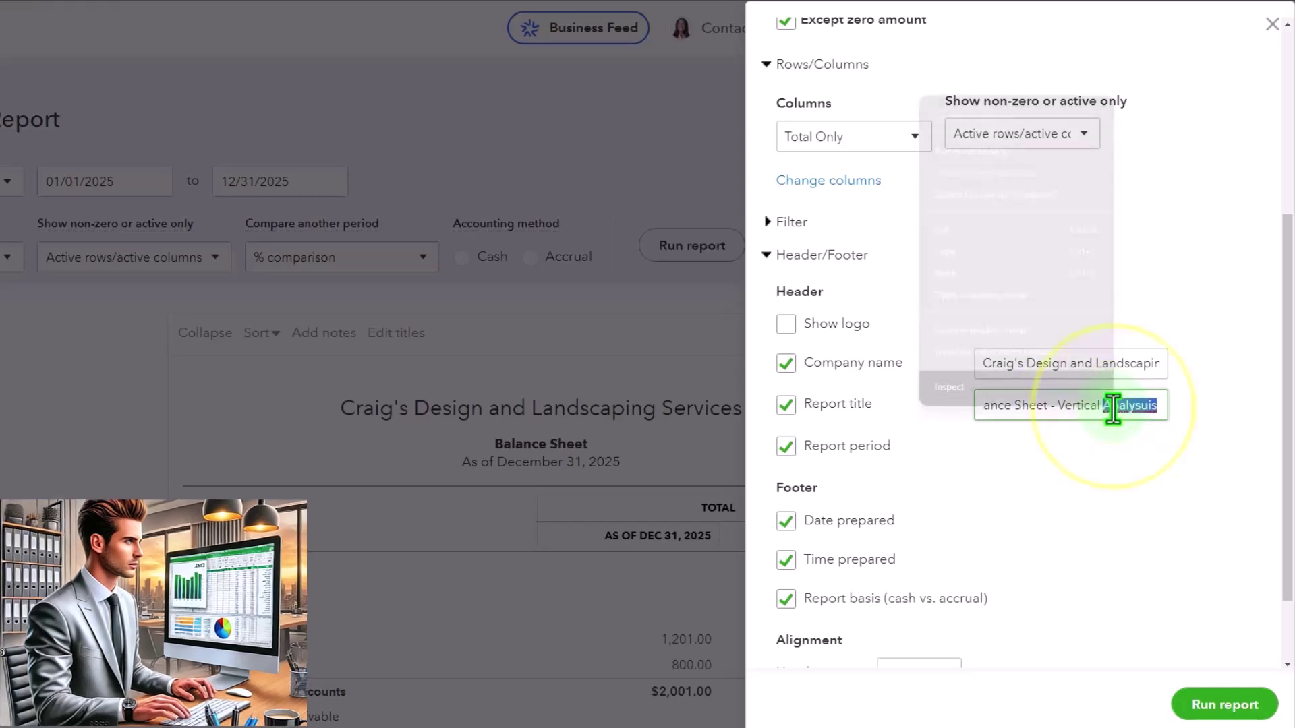
click(1014, 99)
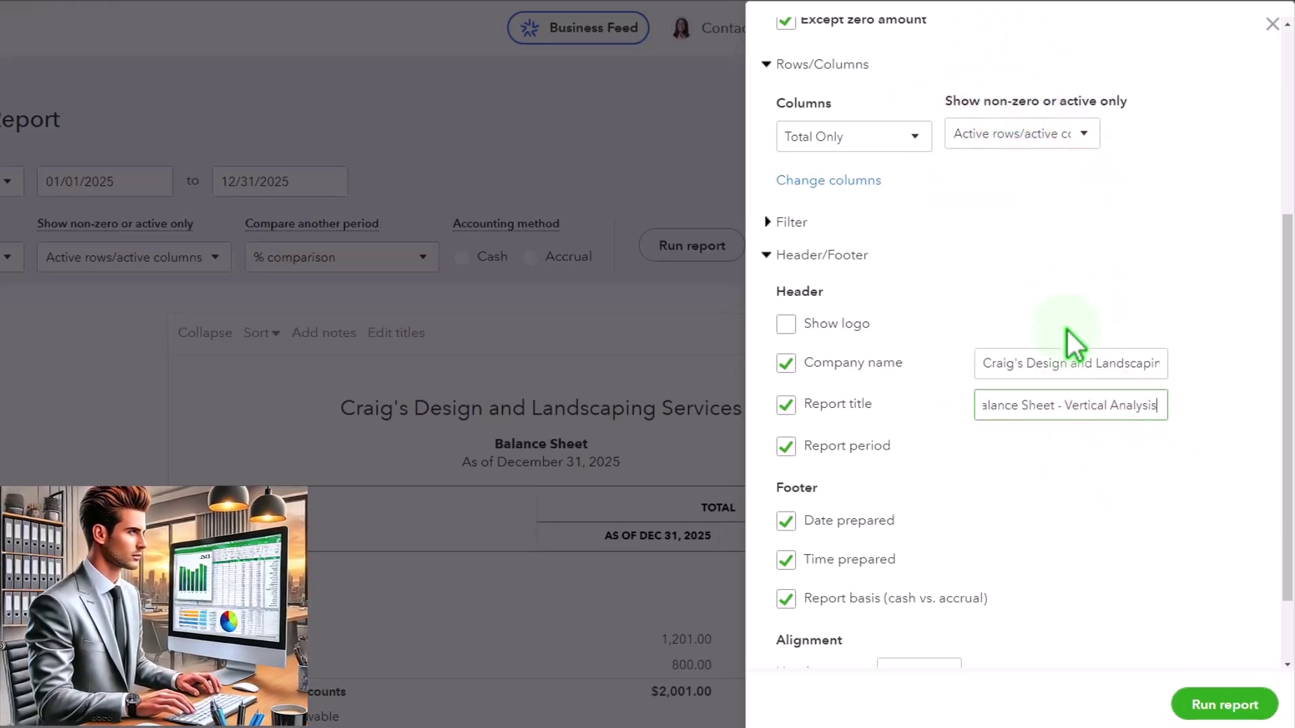
- Remove the date prepared, time prepared and report basis from the report footer, and run the report
scroll(1012, 418, down, 1)
click(788, 474)
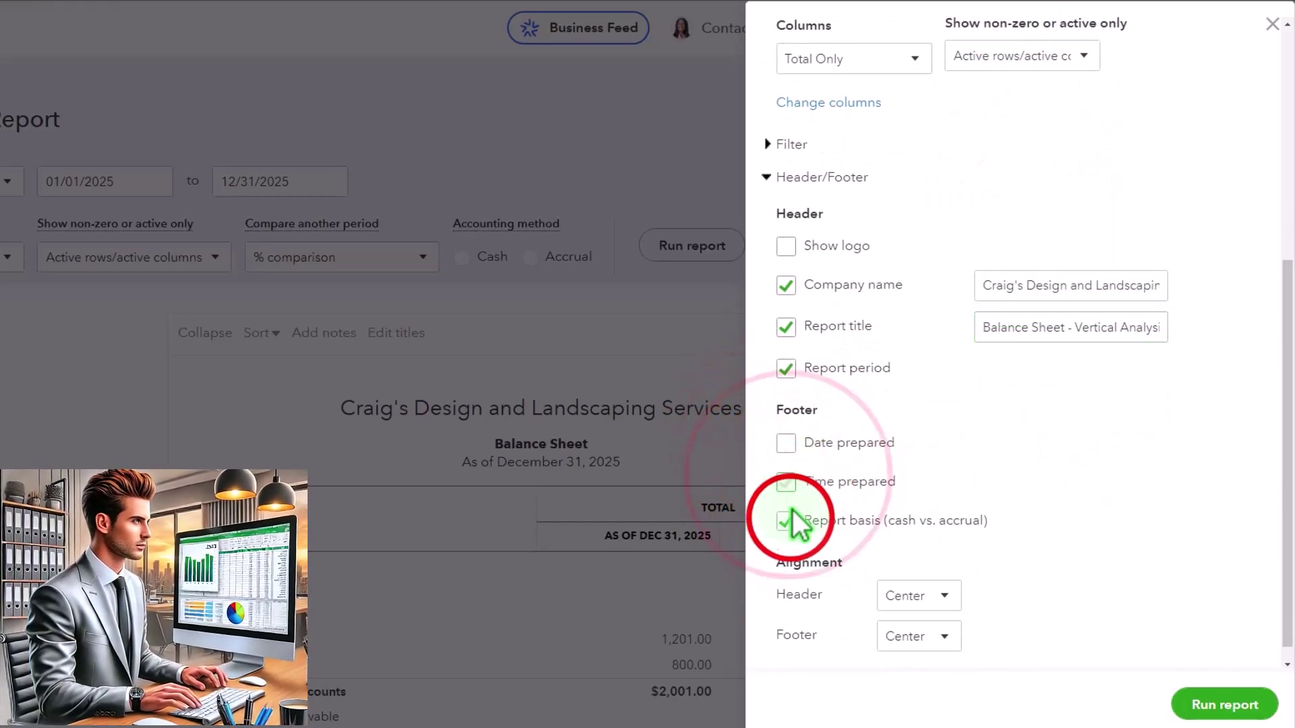
click(1177, 704)
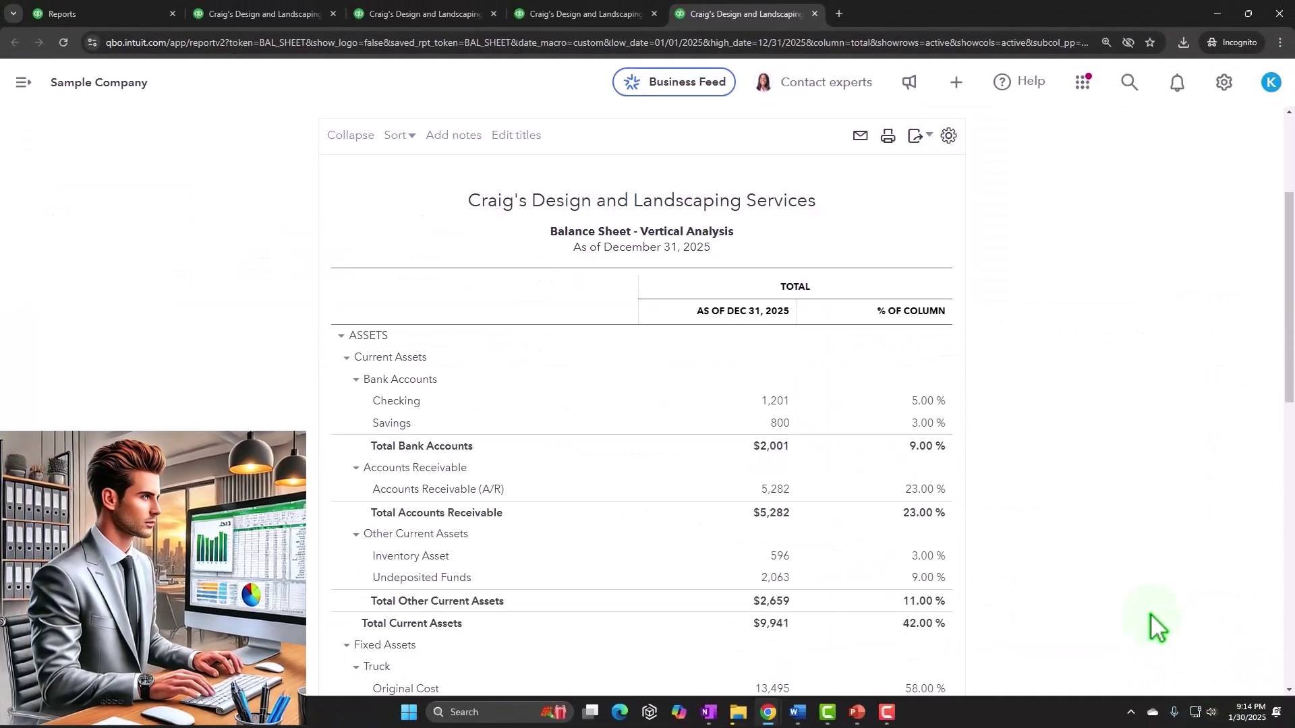
- Save the customized report as "2 Balance Sheet - Vertical Analysis" in the Month End Reports group
scroll(1155, 628, up, 3)
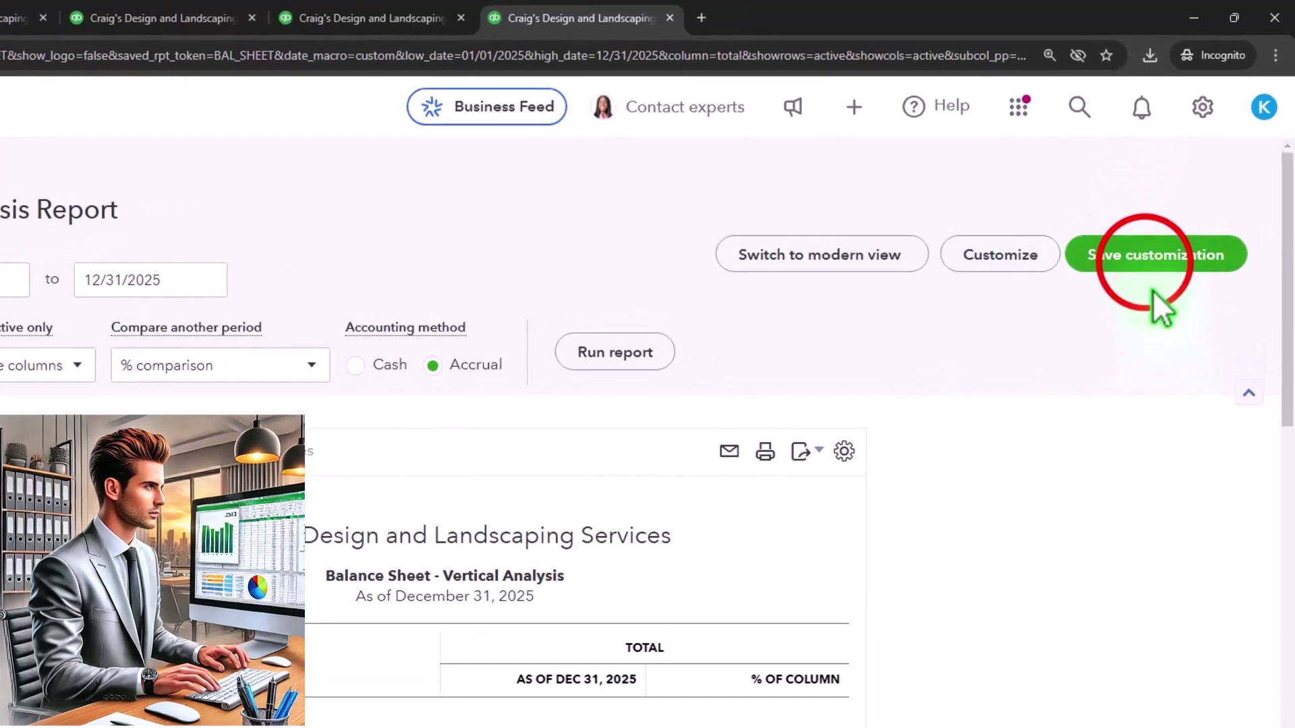
click(1144, 264)
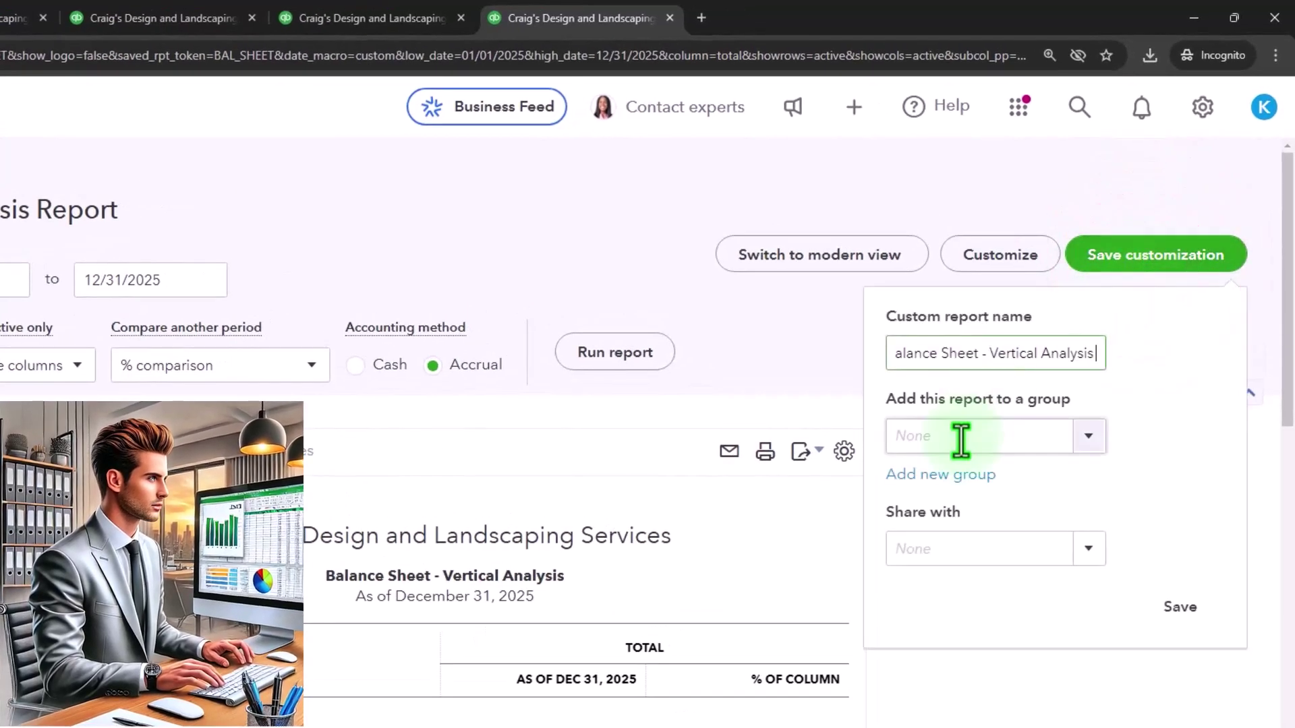
click(1088, 437)
click(1044, 475)
triple_click(907, 354)
click(907, 358)
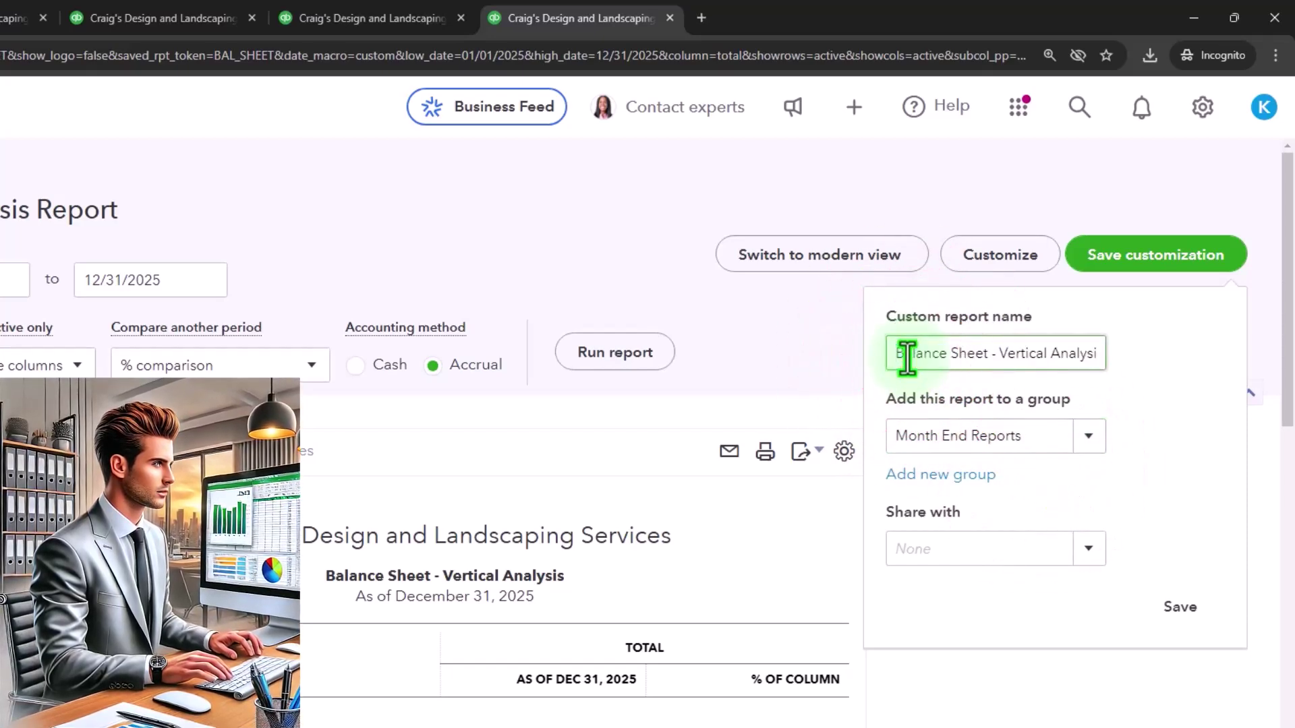
text(2)
click(1179, 607)
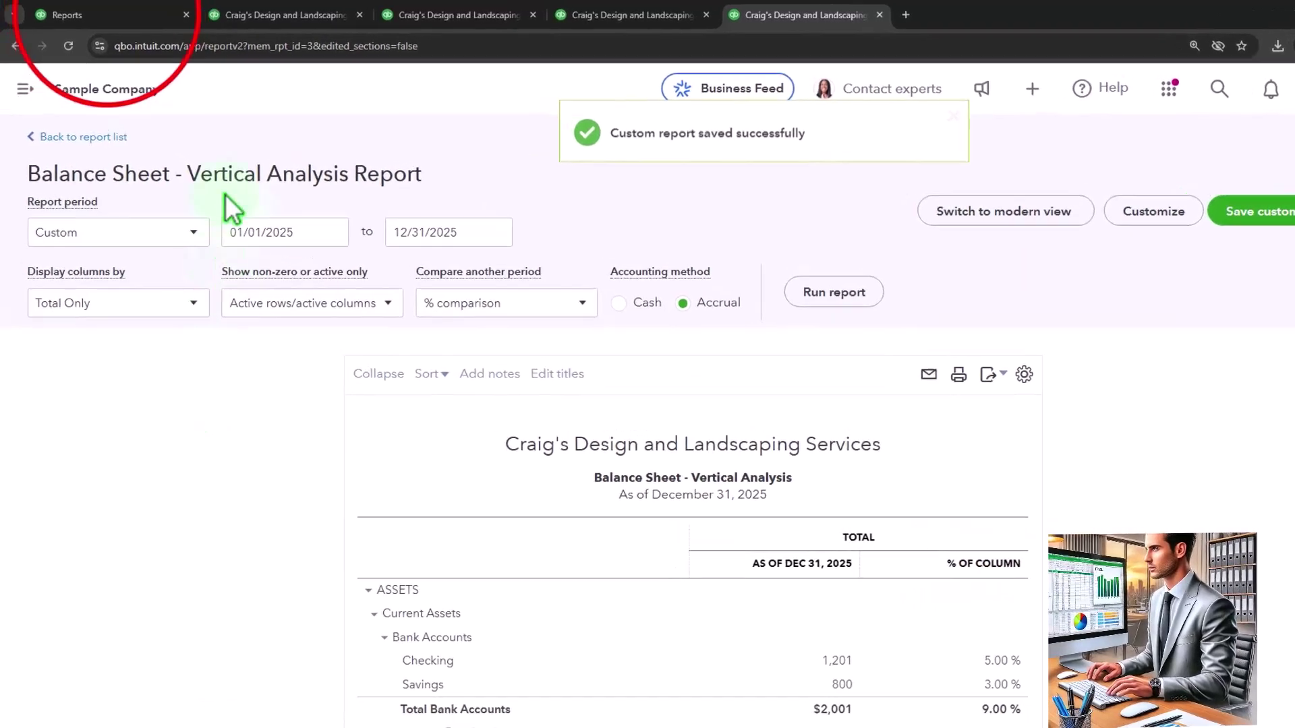
- Refresh the custom reports list and check the Month End Reports group for the vertical analysis report
click(121, 15)
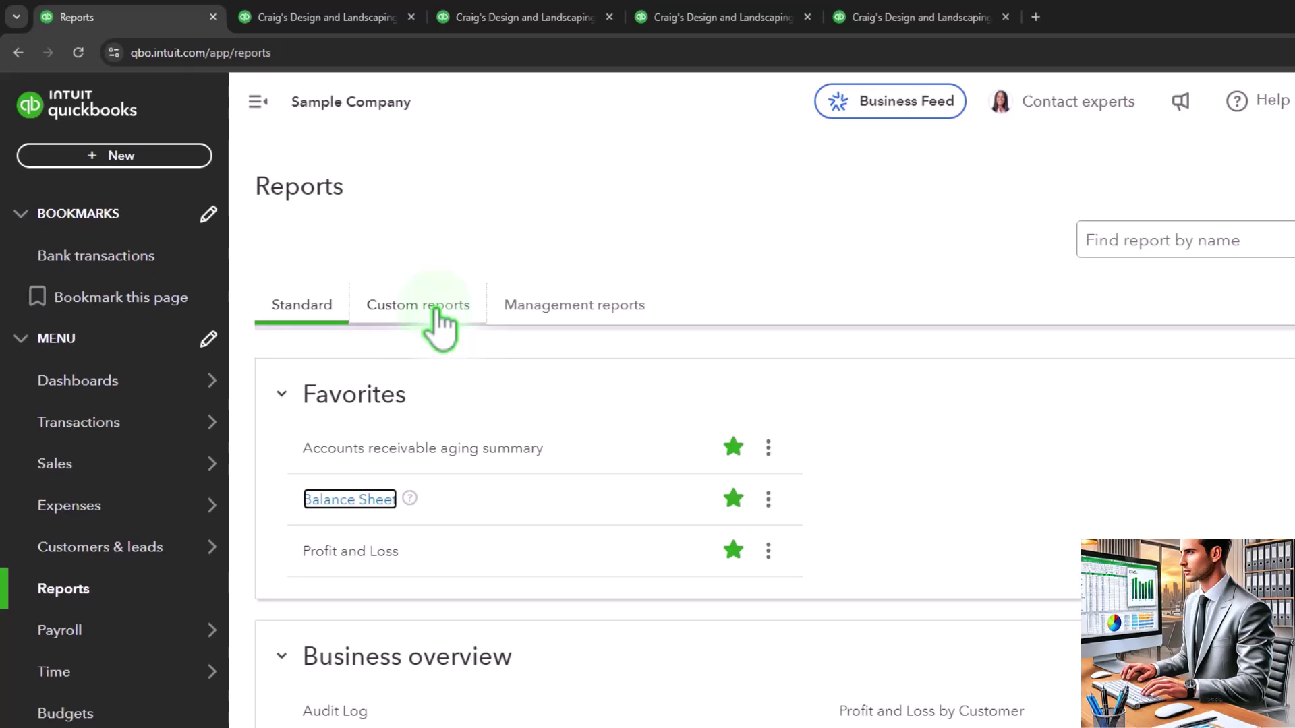
click(436, 312)
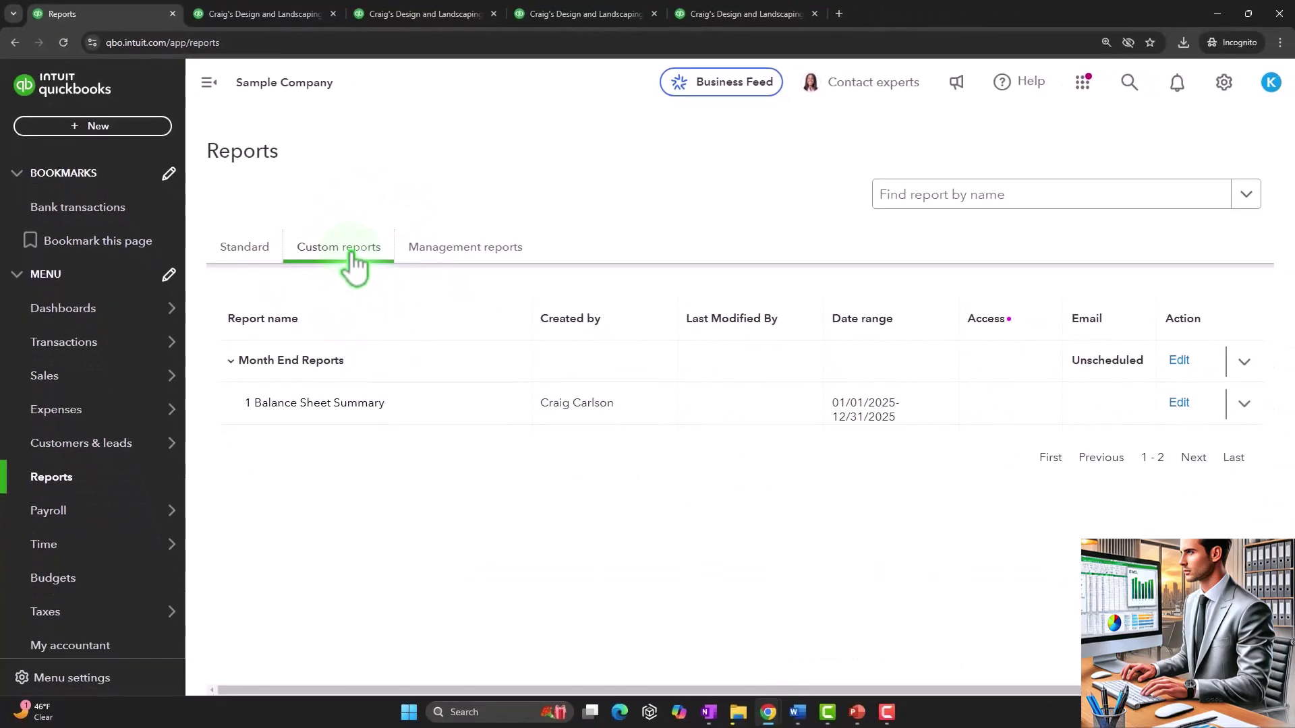
click(63, 43)
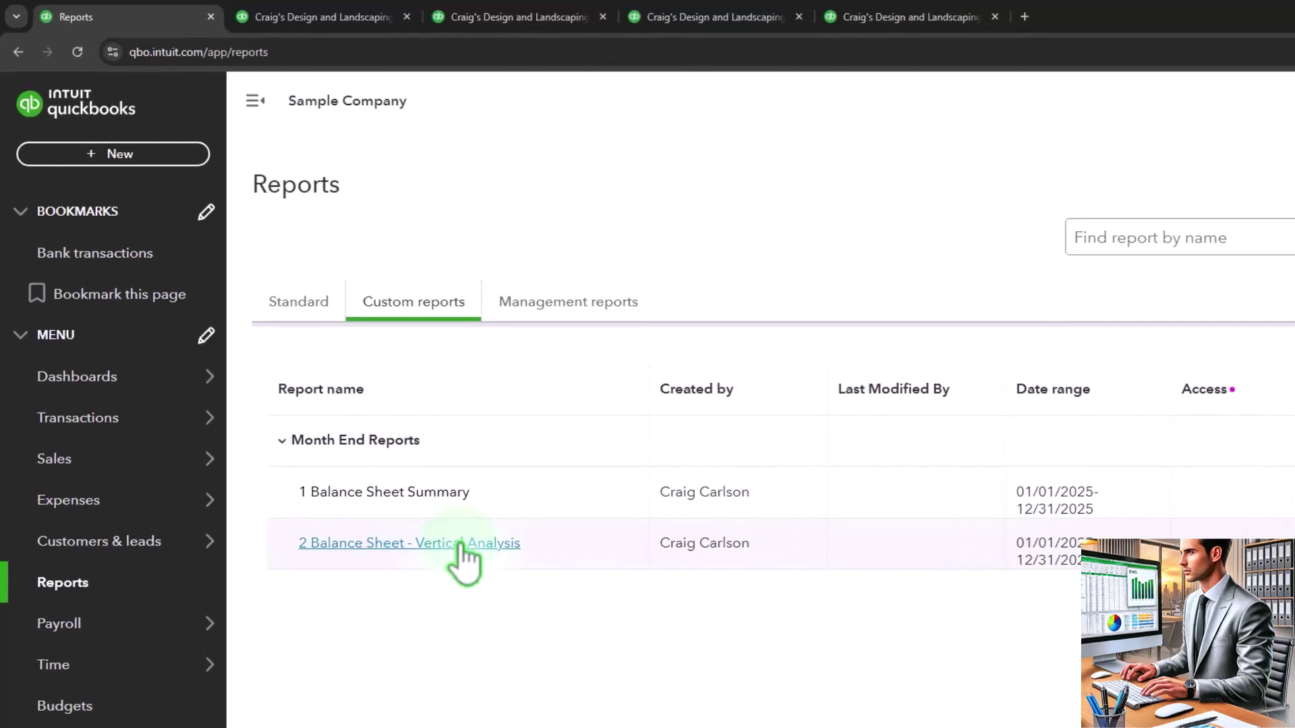
- Export the vertical analysis Balance Sheet as a PDF named "2 BalanceSheet-VerticalAnalysis" in the 1 Navigation QBO folder
click(904, 17)
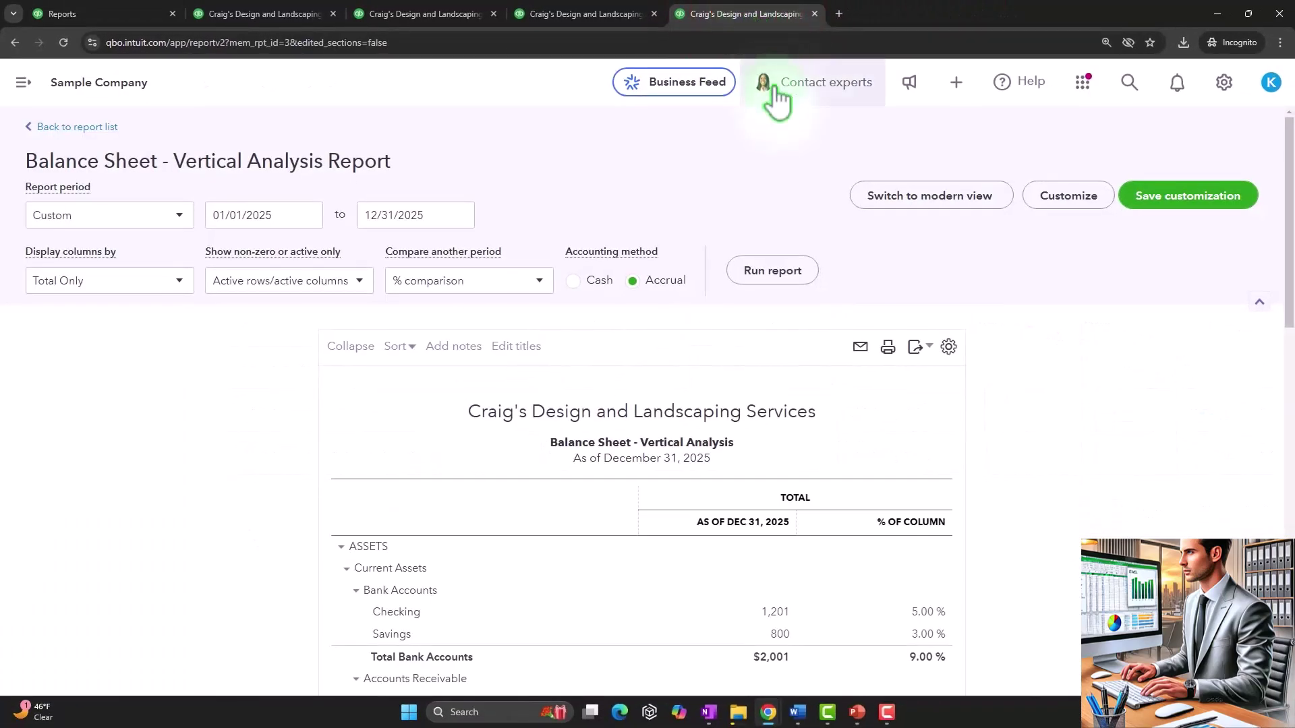
click(921, 347)
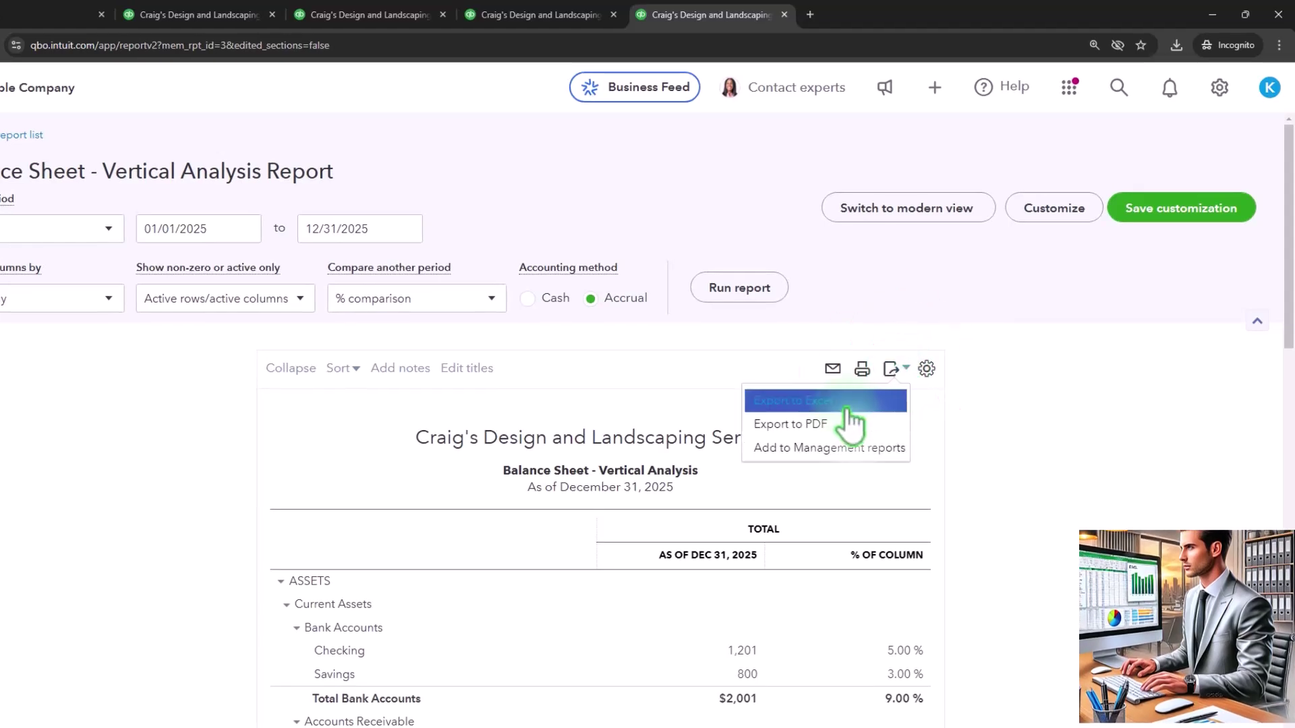
click(826, 449)
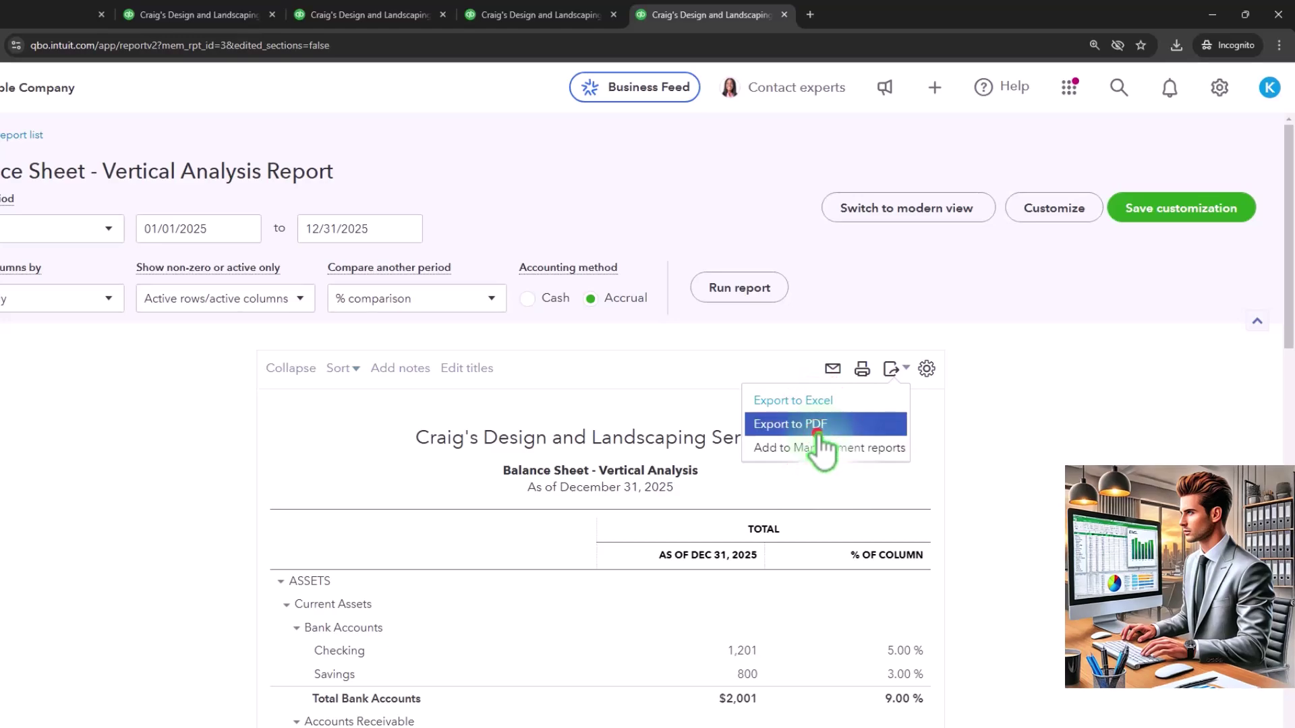
click(796, 424)
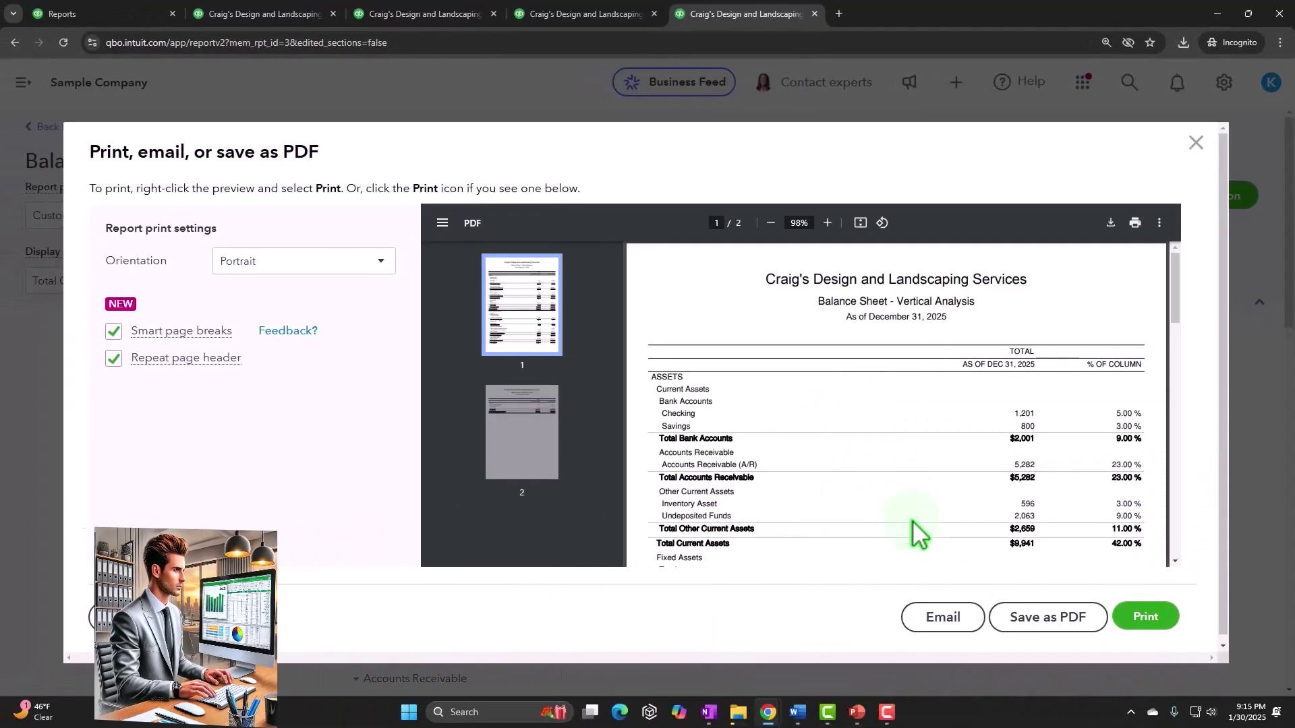
click(1087, 622)
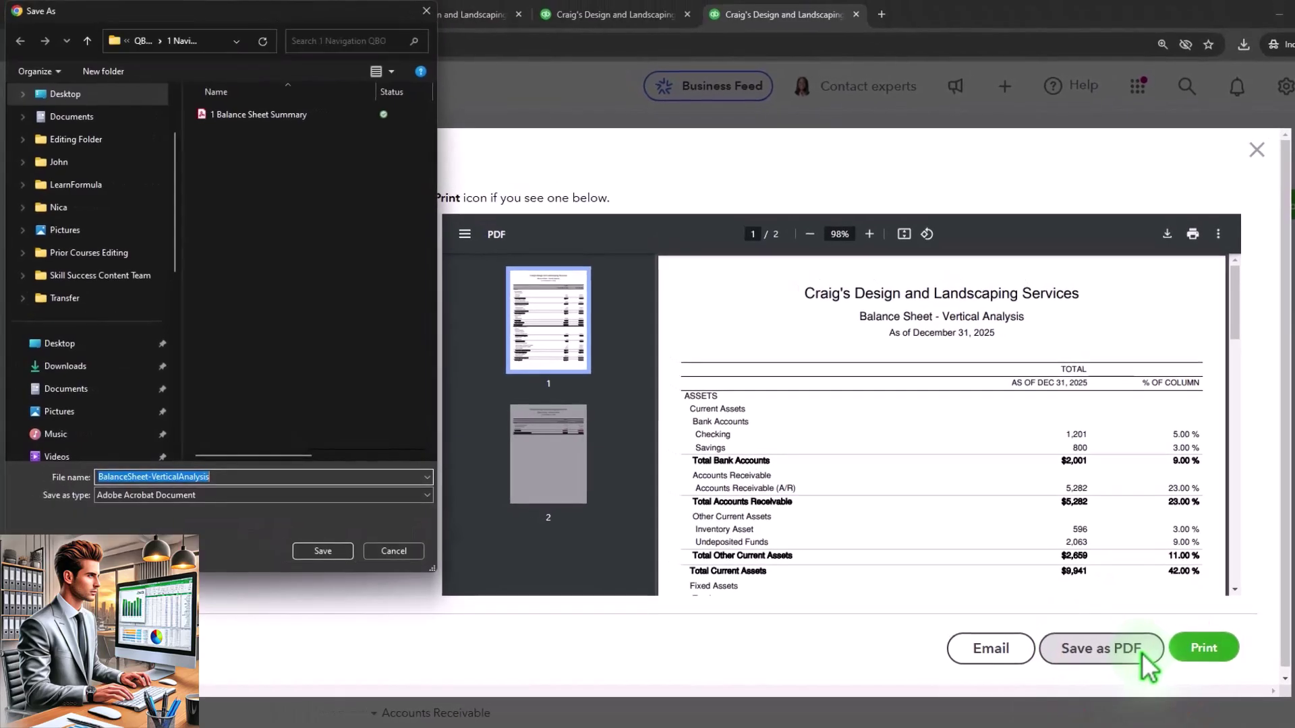
click(139, 477)
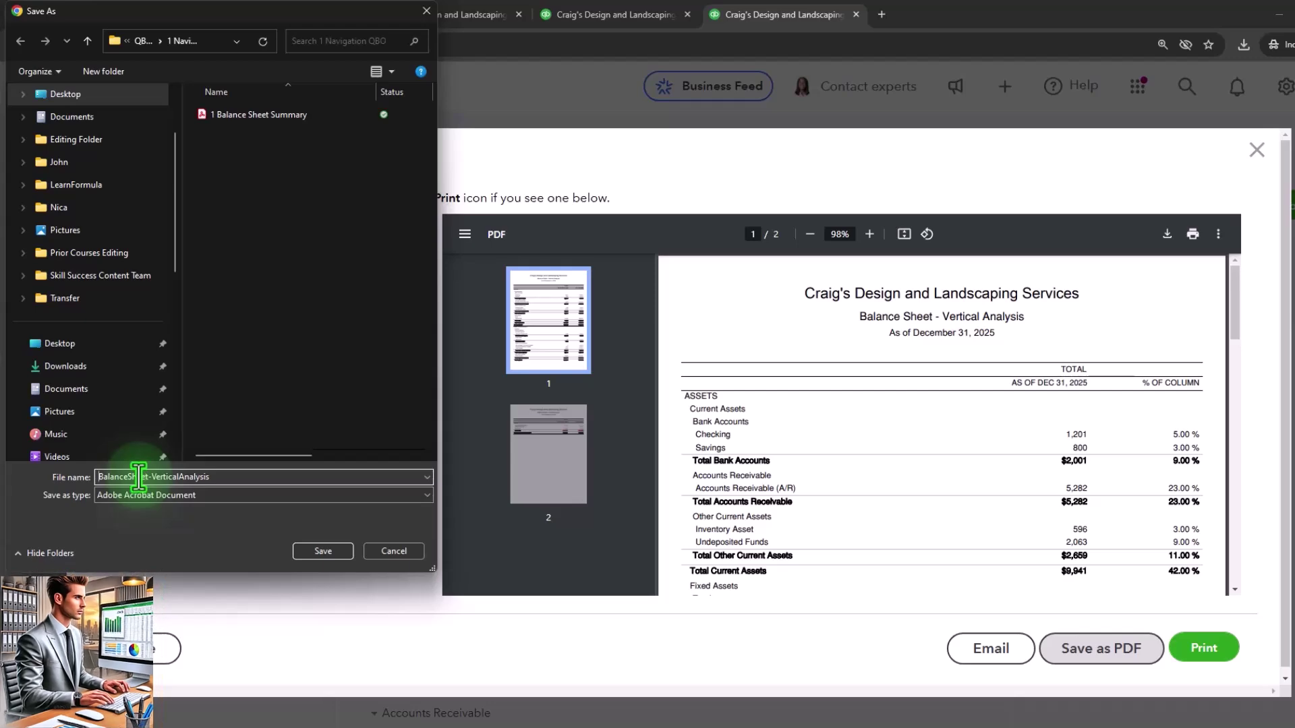
key(Home)
text(2)
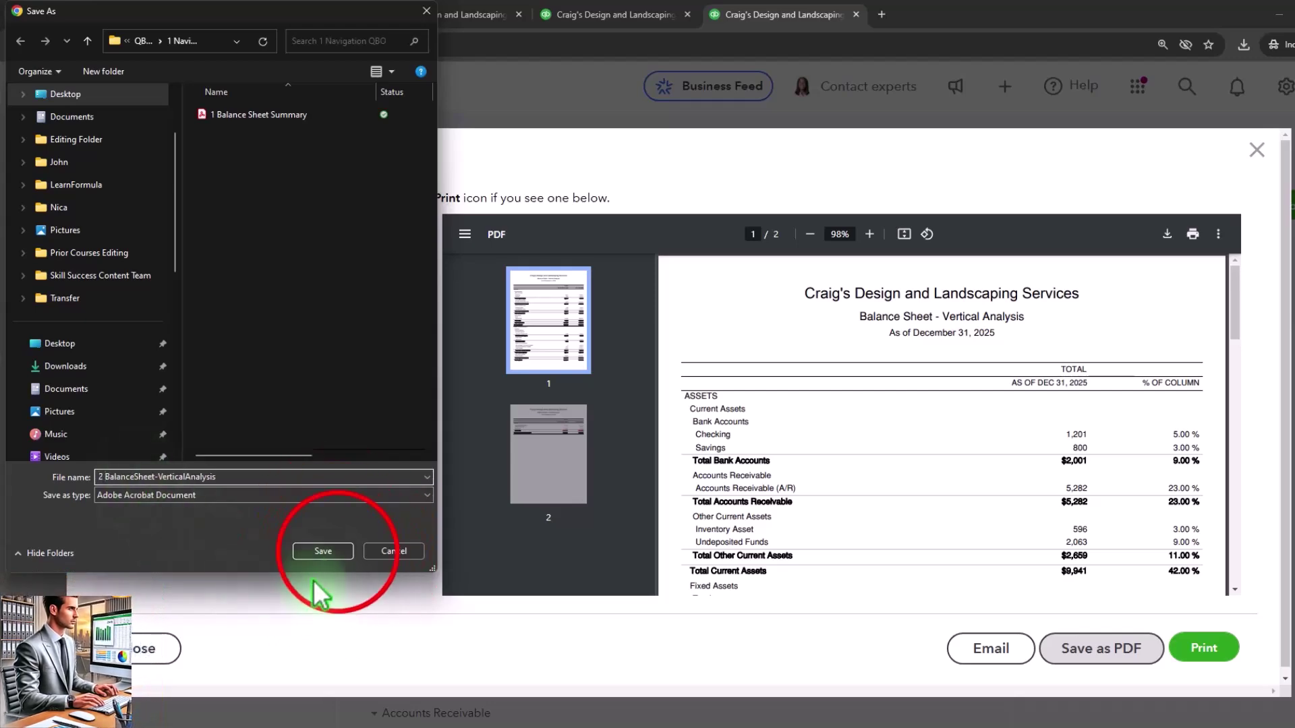
click(338, 552)
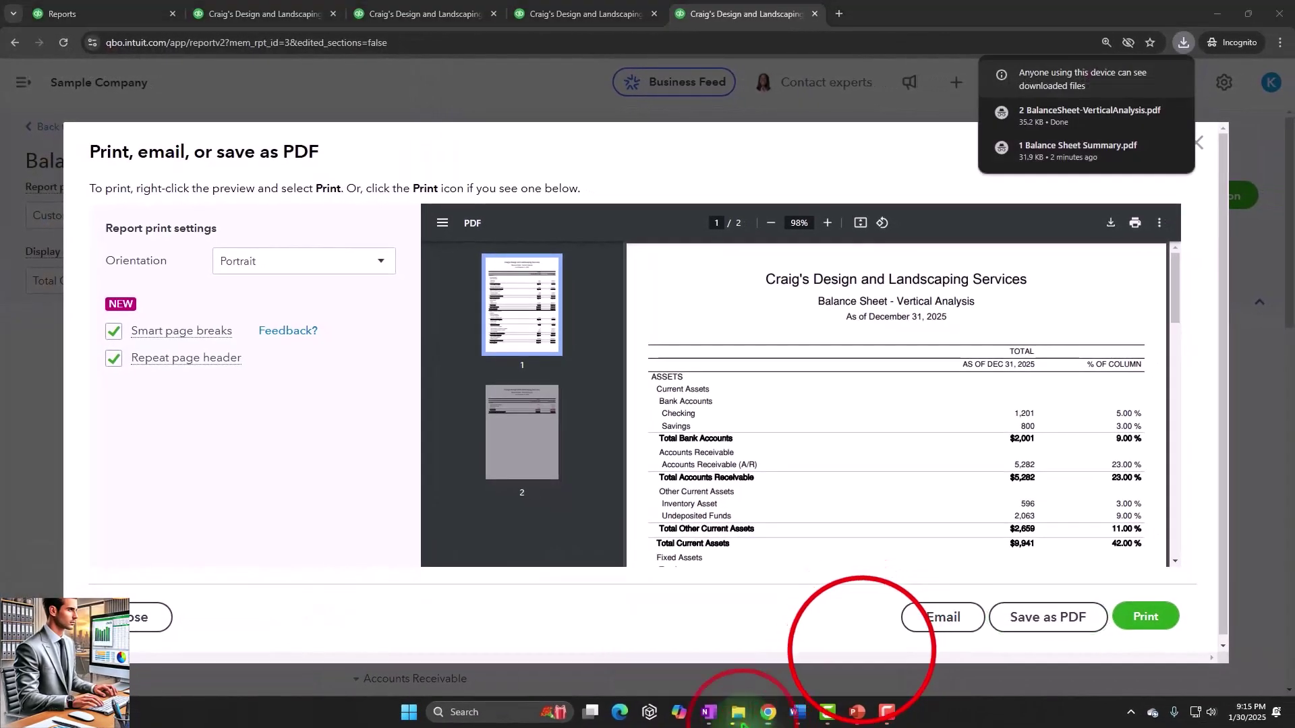
- Check the exported PDF in the 1 Navigation QBO folder in File Explorer, and close the report's print preview
click(863, 647)
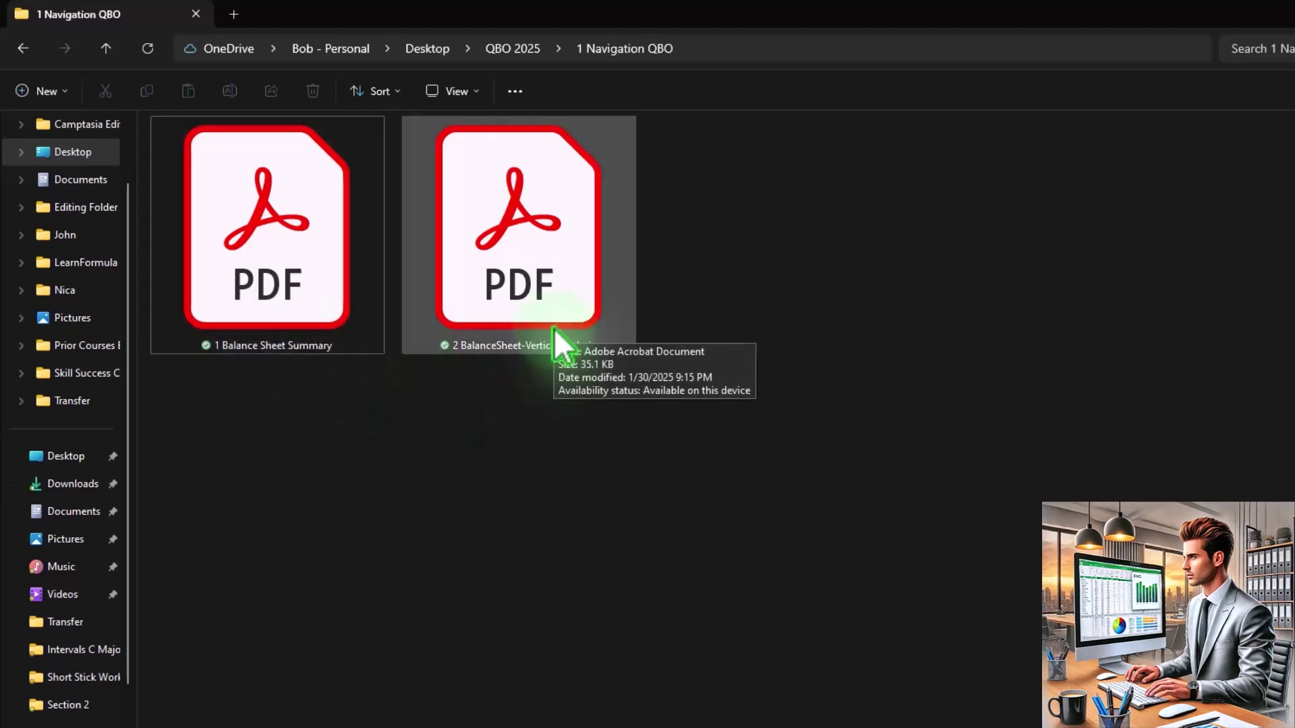
click(1209, 15)
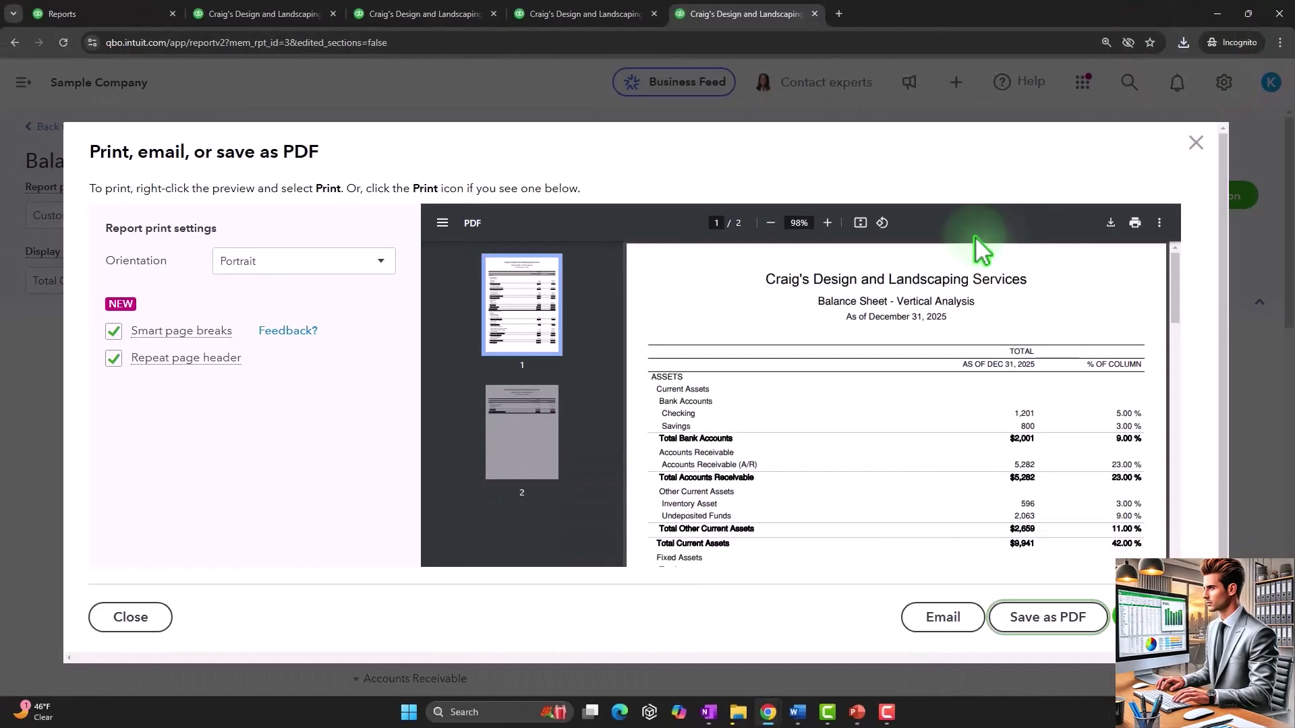
click(1195, 143)
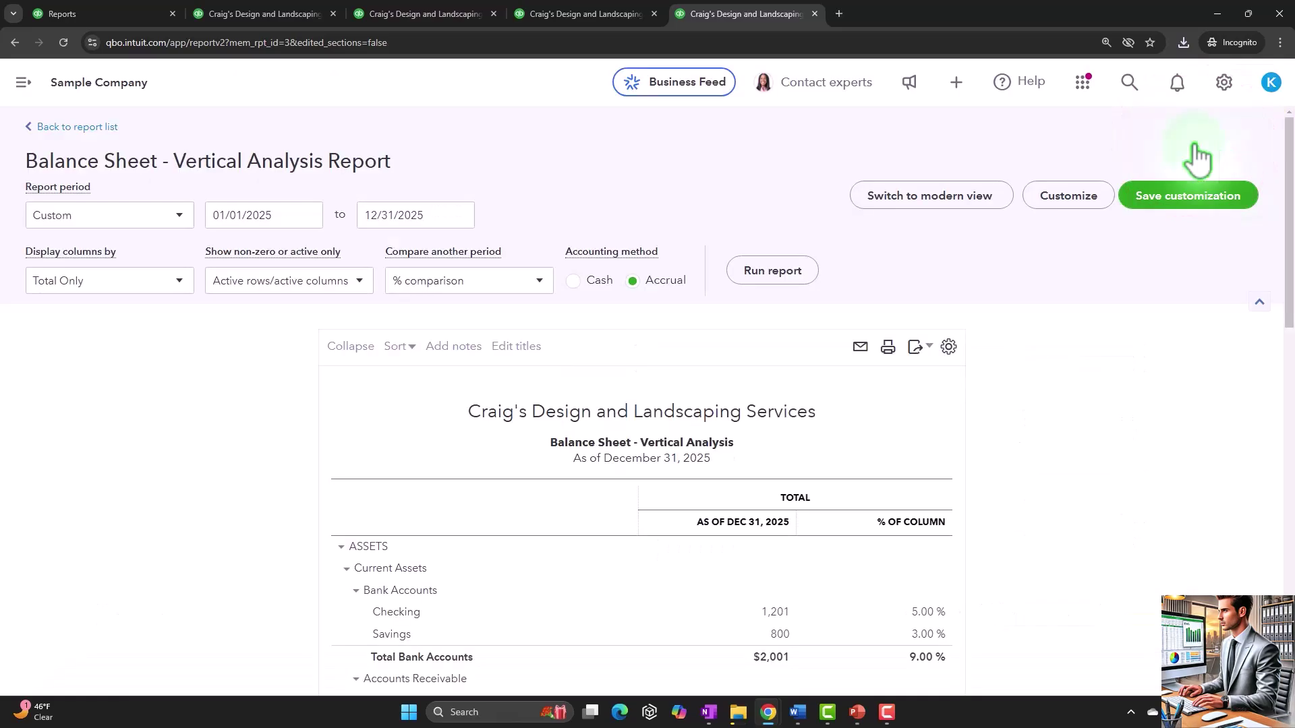
- Open the favorite Balance Sheet from the standard reports in another browser tab placed last, and collapse the navigation menu
click(132, 29)
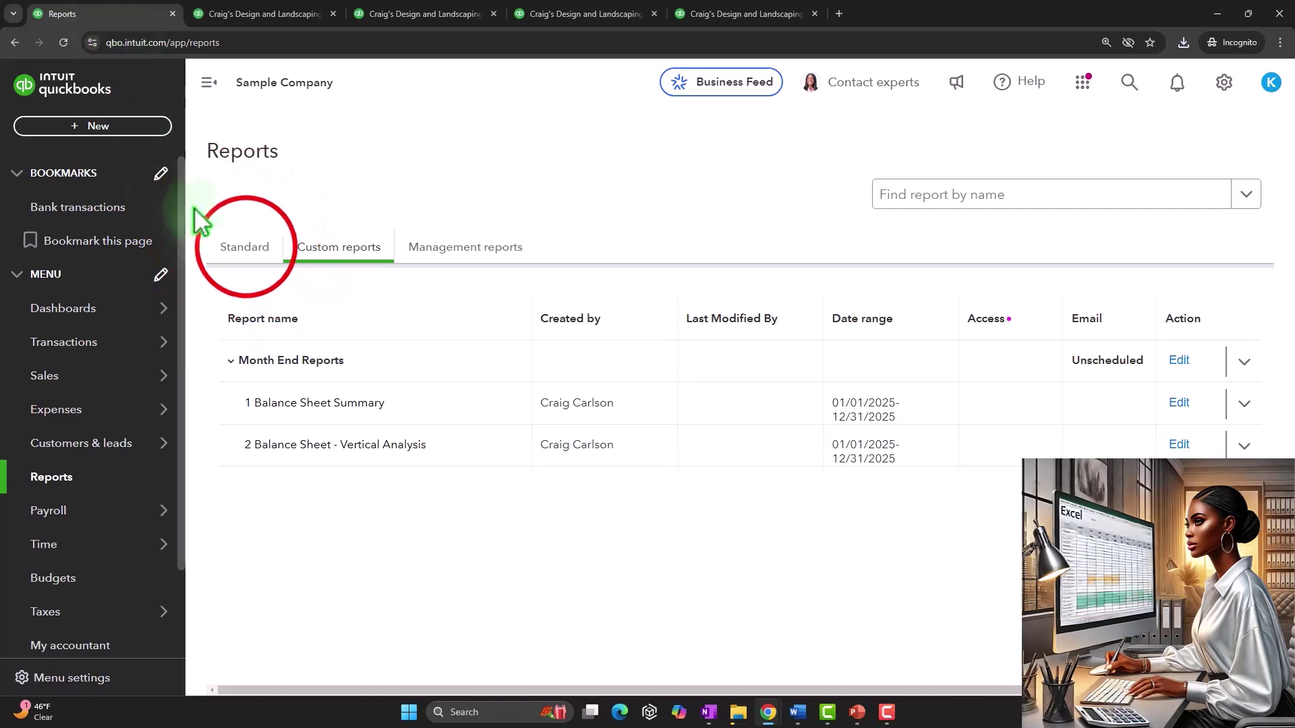
click(243, 251)
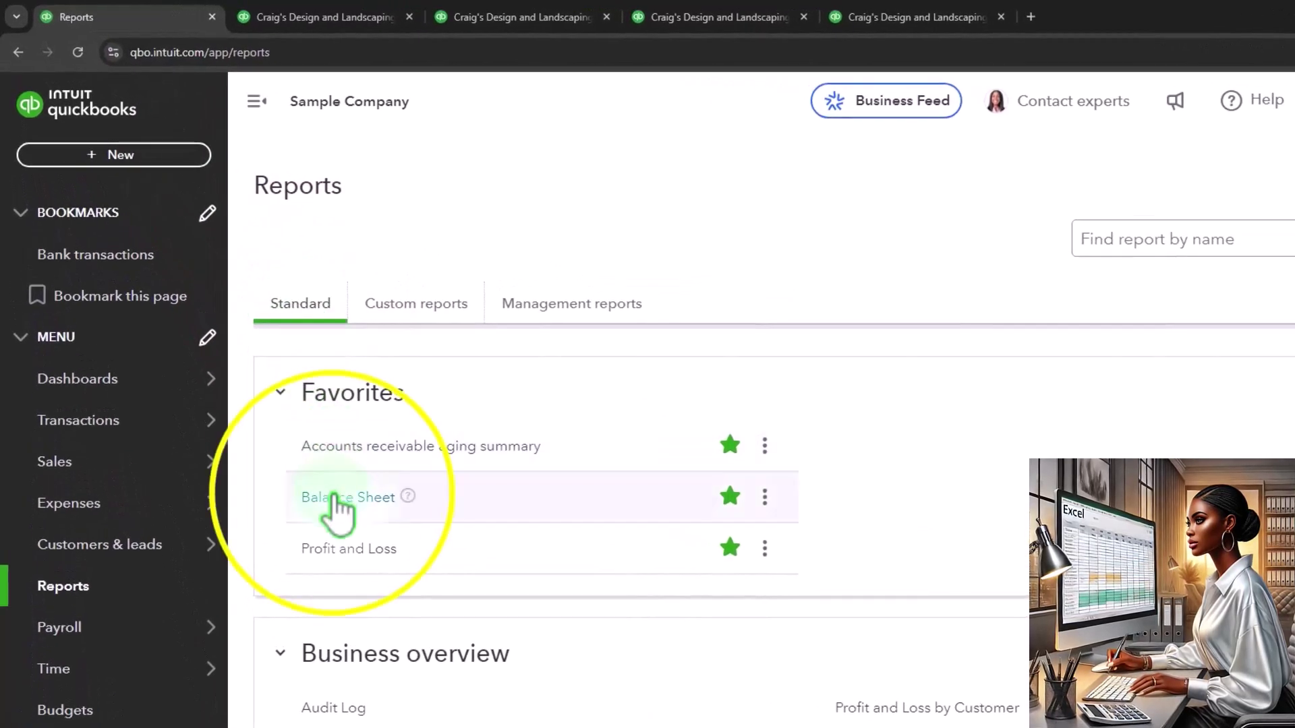
right_click(337, 499)
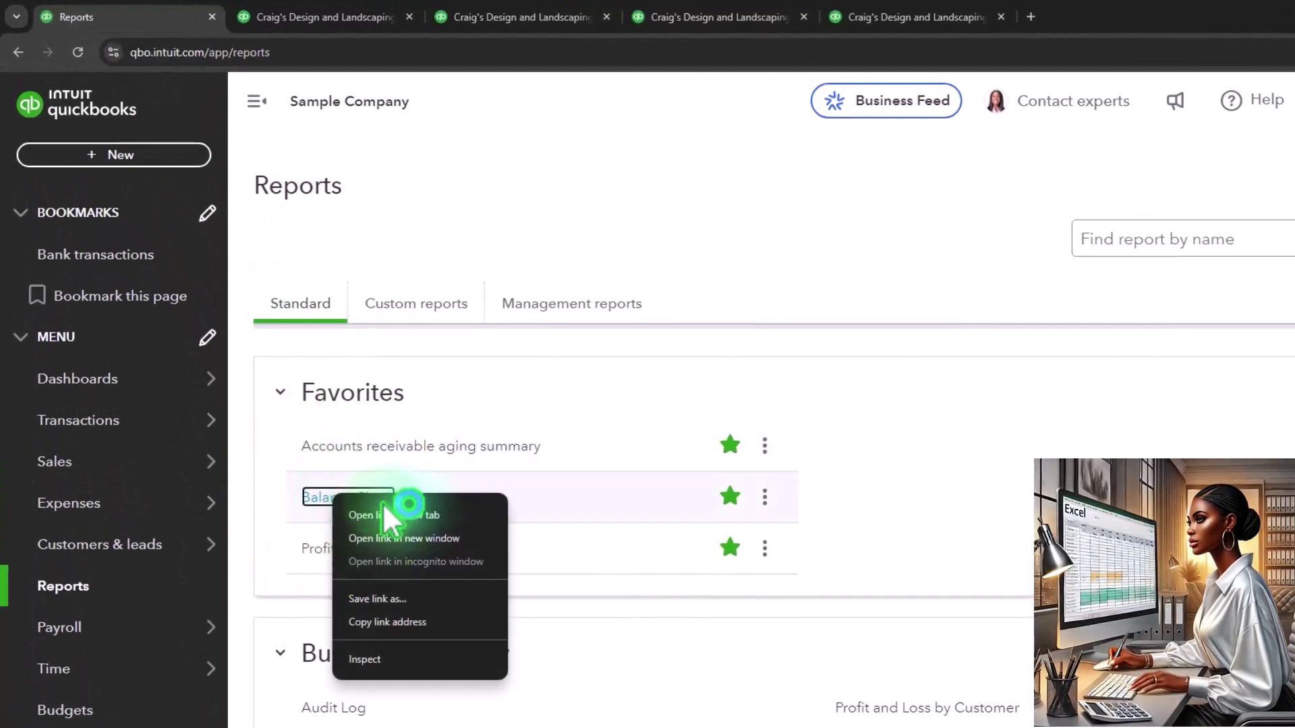
click(418, 513)
drag(333, 25, 896, 13)
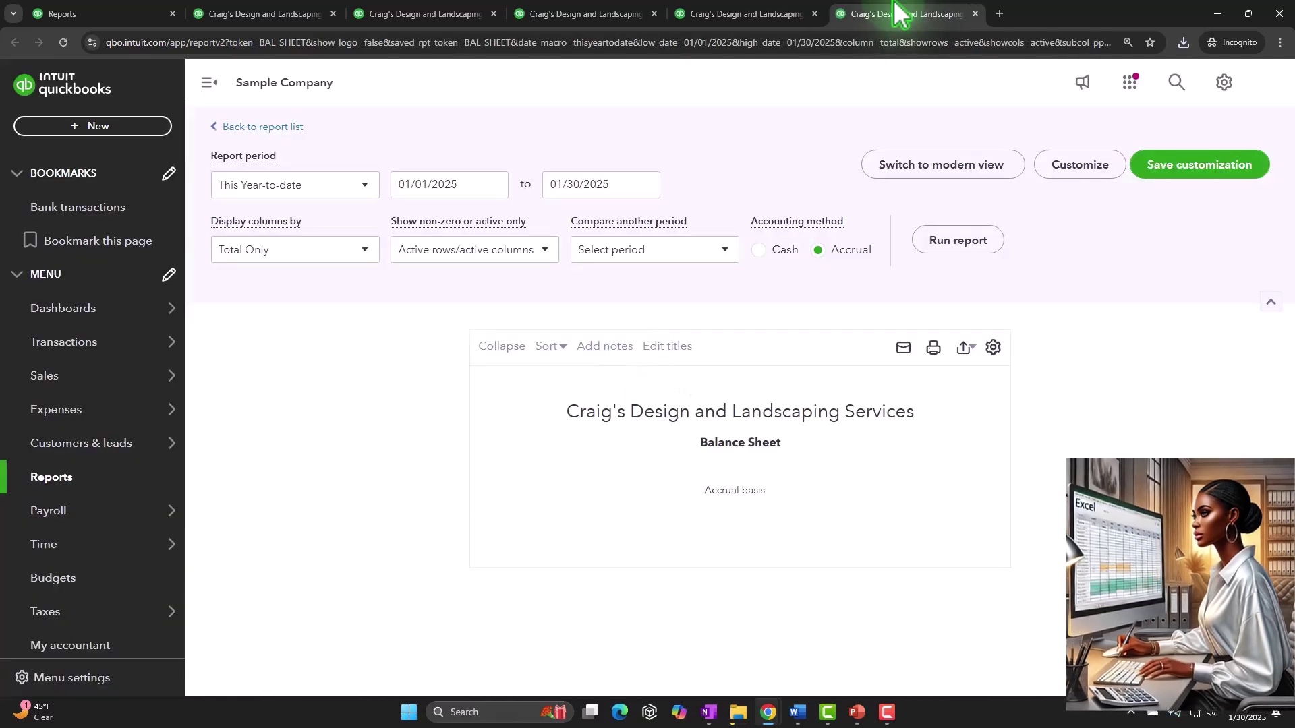
click(195, 95)
- Run the Balance Sheet for 01/01/2025 to 12/31/2025 compared with the previous year, including $ change and % change
click(283, 216)
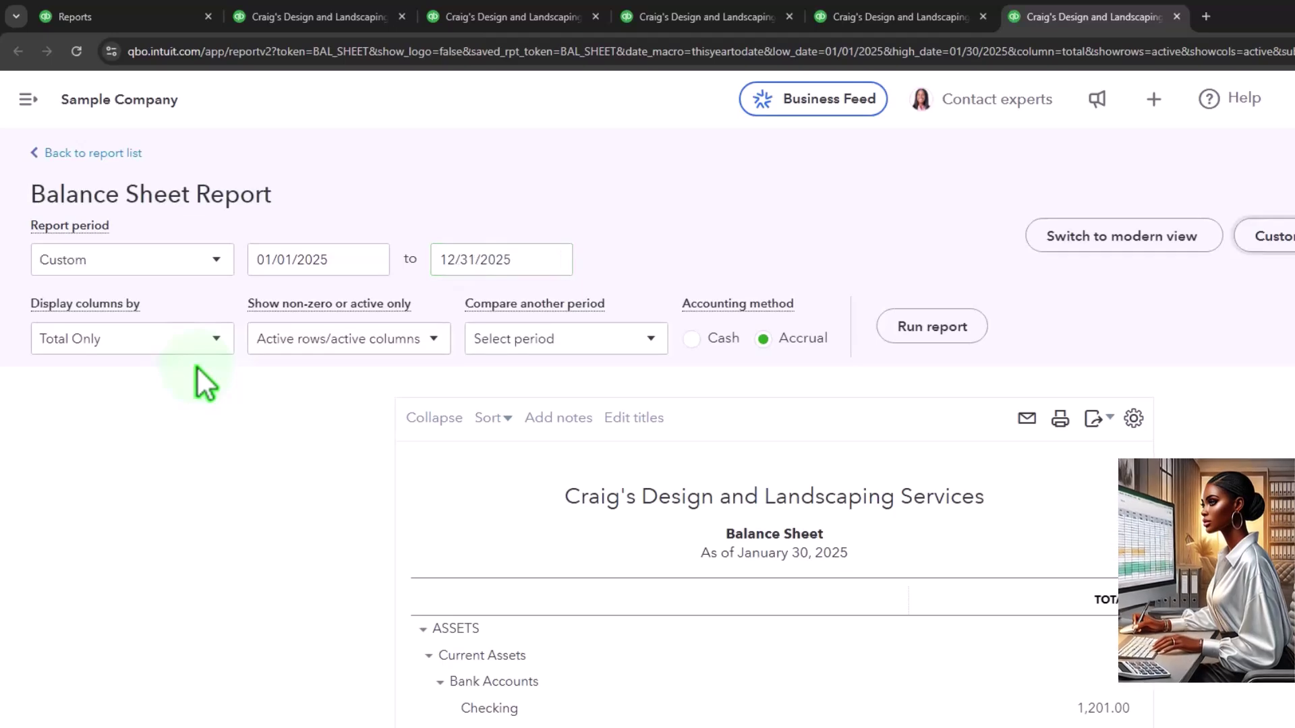
click(594, 345)
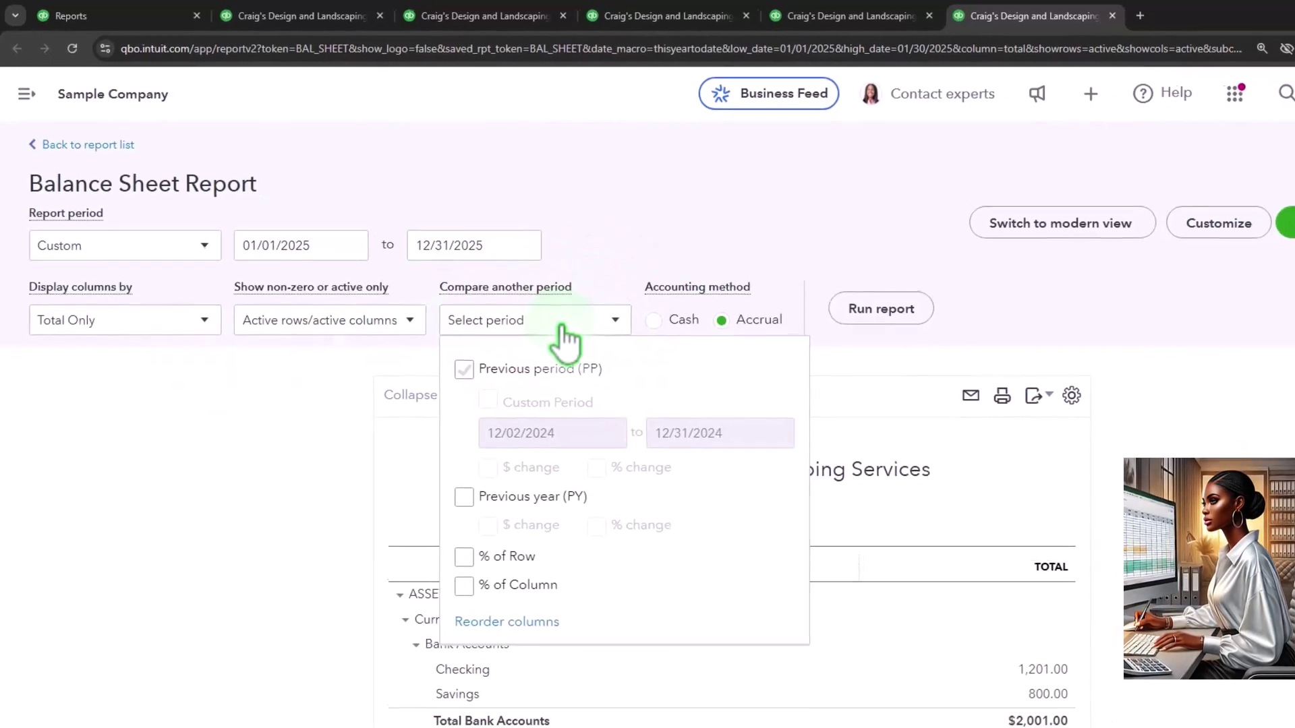
click(460, 490)
click(475, 517)
click(591, 518)
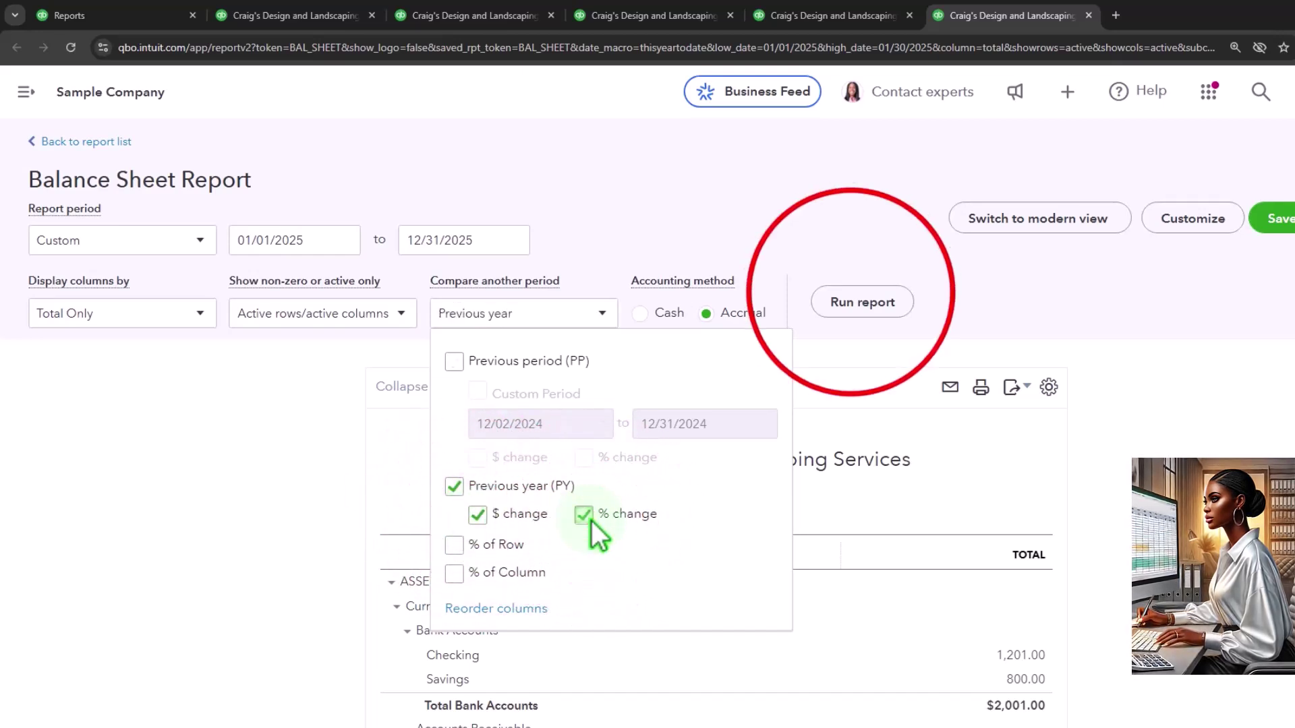
click(857, 302)
scroll(769, 277, down, 3)
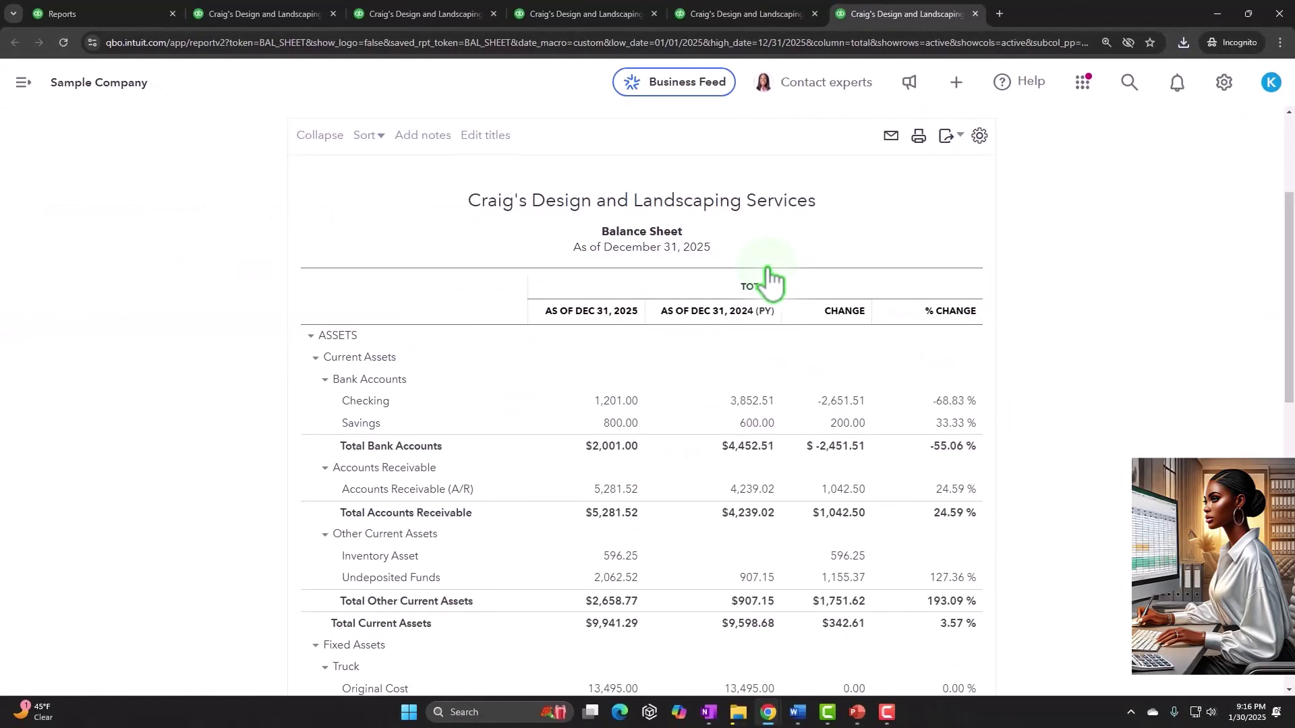
- Customize the Balance Sheet's number format to omit cents and show negative numbers as (100) in red
scroll(769, 277, up, 3)
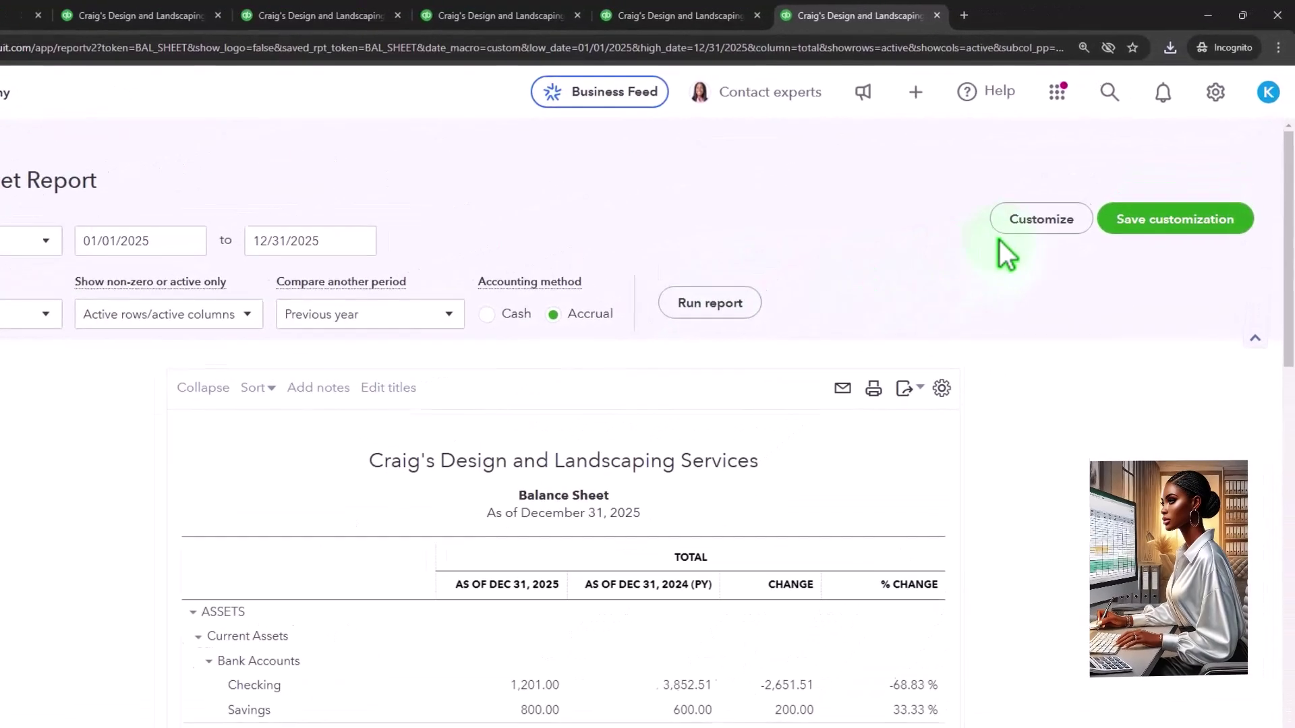
click(993, 255)
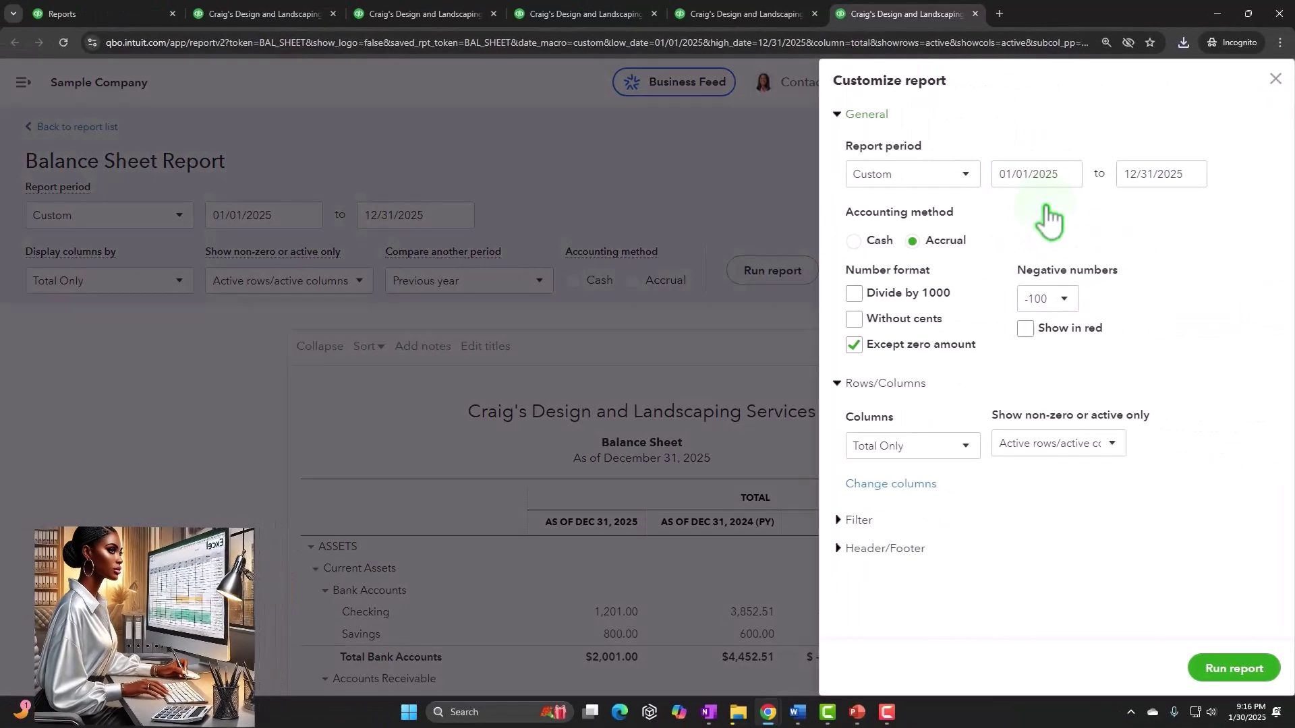
click(1047, 299)
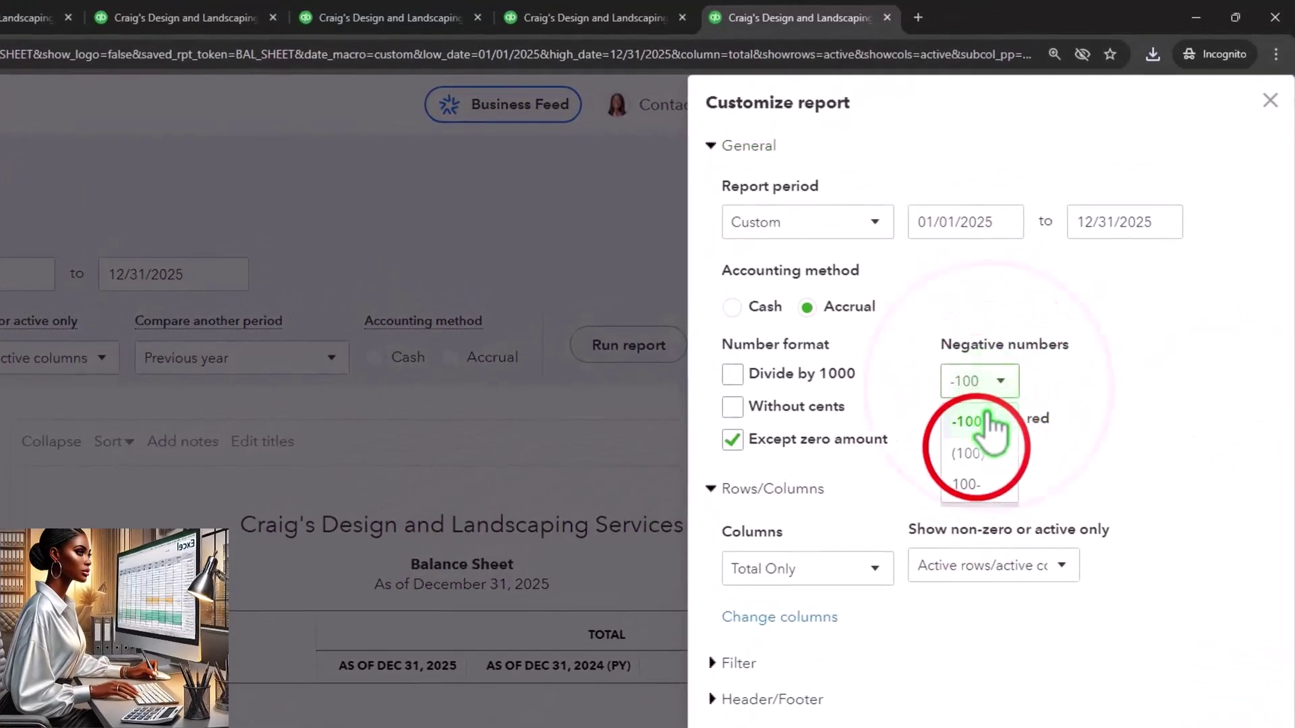
click(979, 459)
click(734, 406)
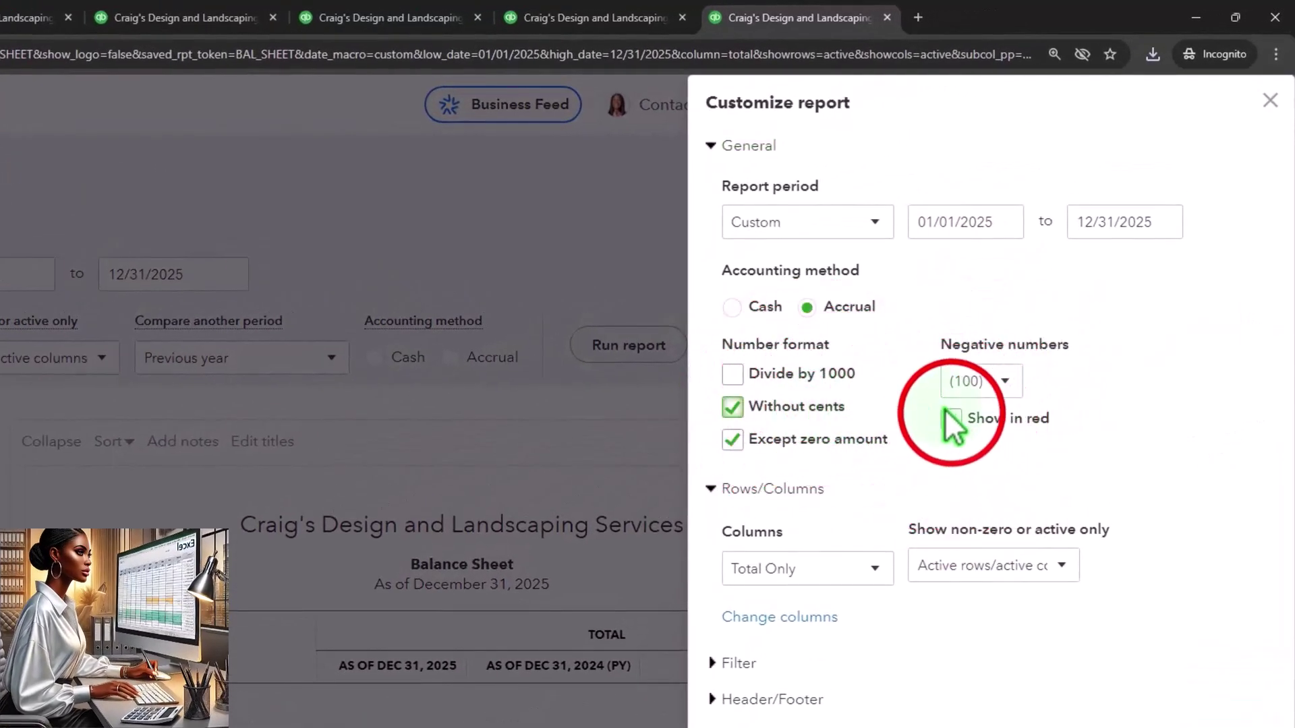
click(952, 418)
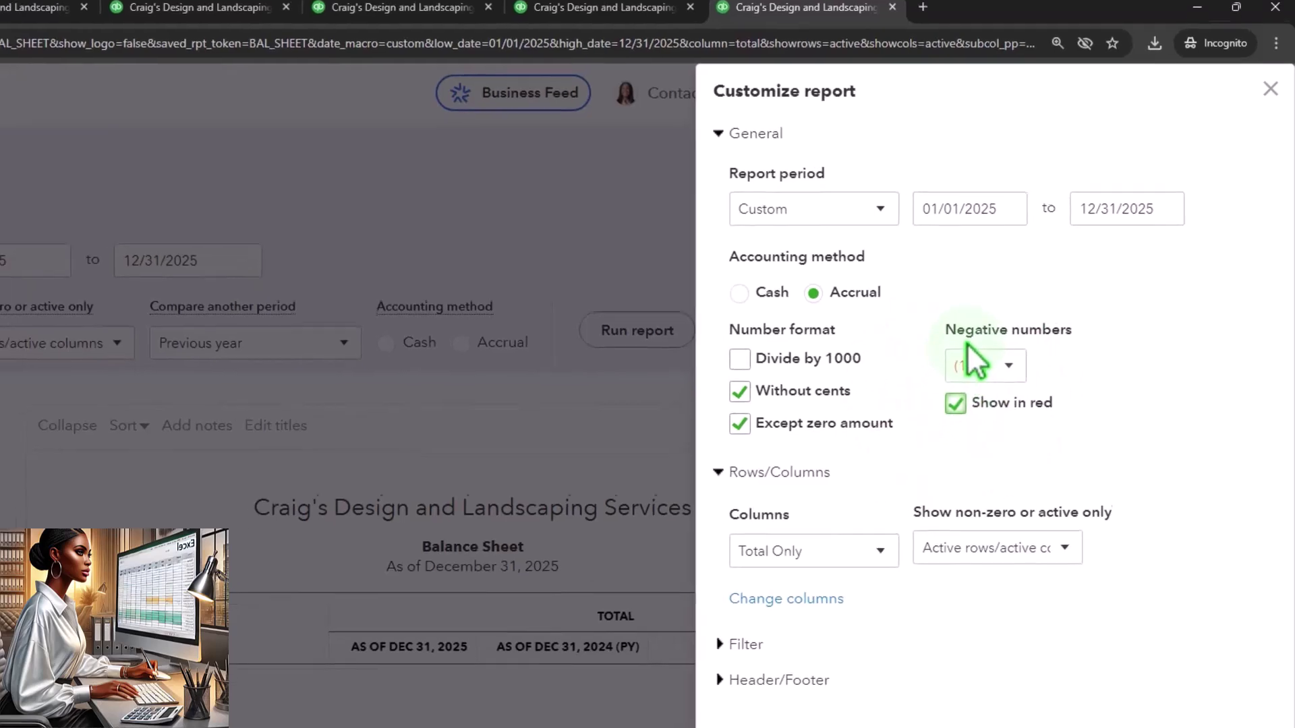
- Set the report title in the header to "Balance Sheet - Horizontal Analysis", correcting its misspelled words
click(803, 701)
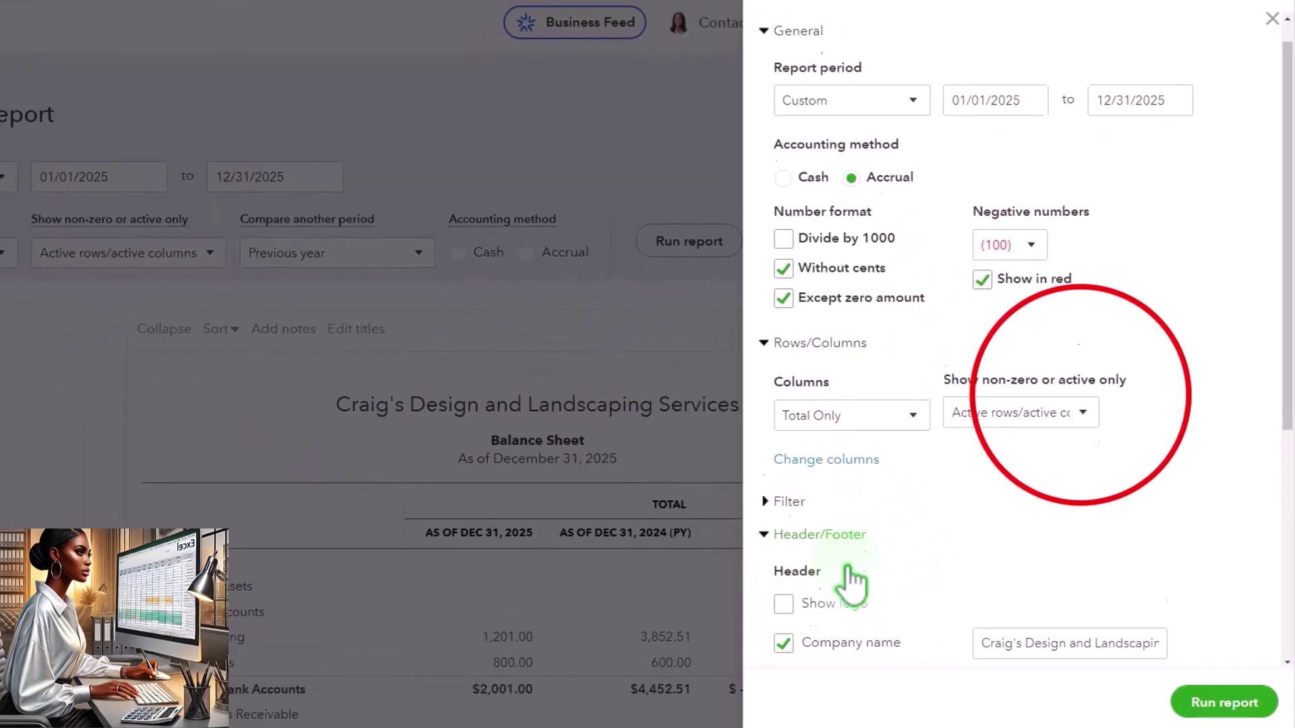
scroll(852, 578, down, 5)
click(1080, 397)
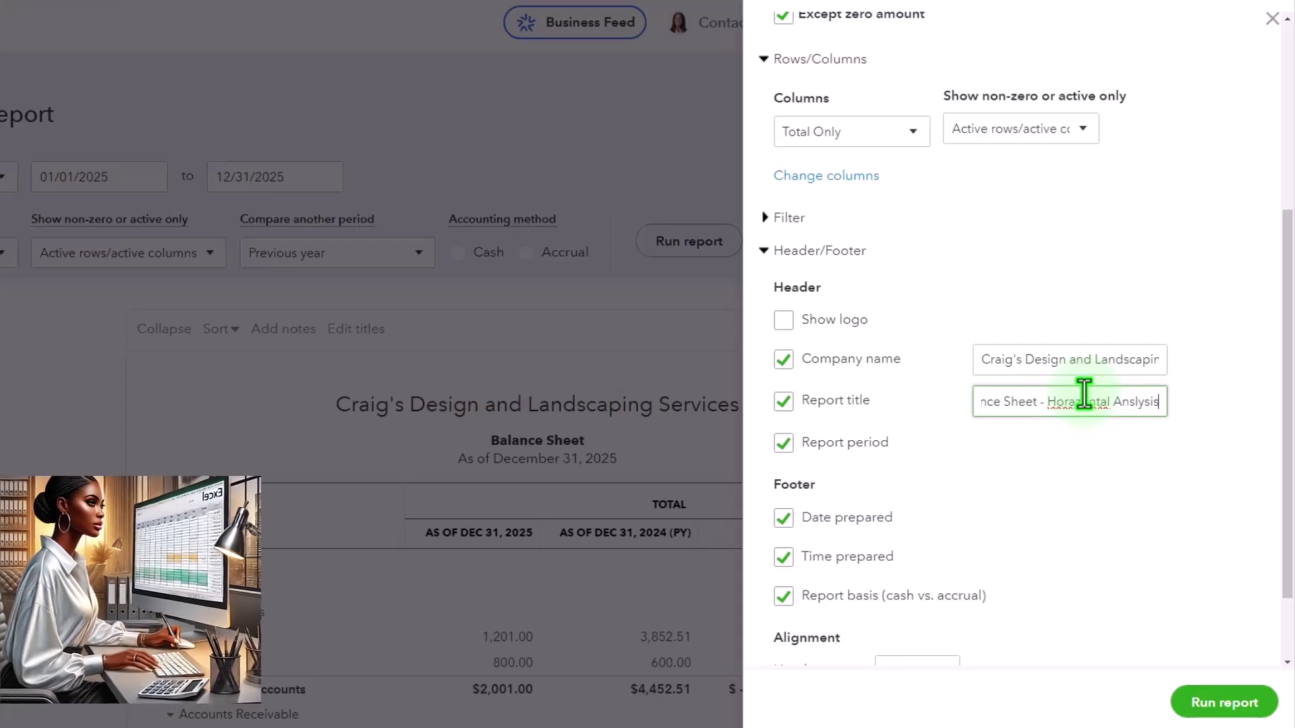
right_click(1084, 395)
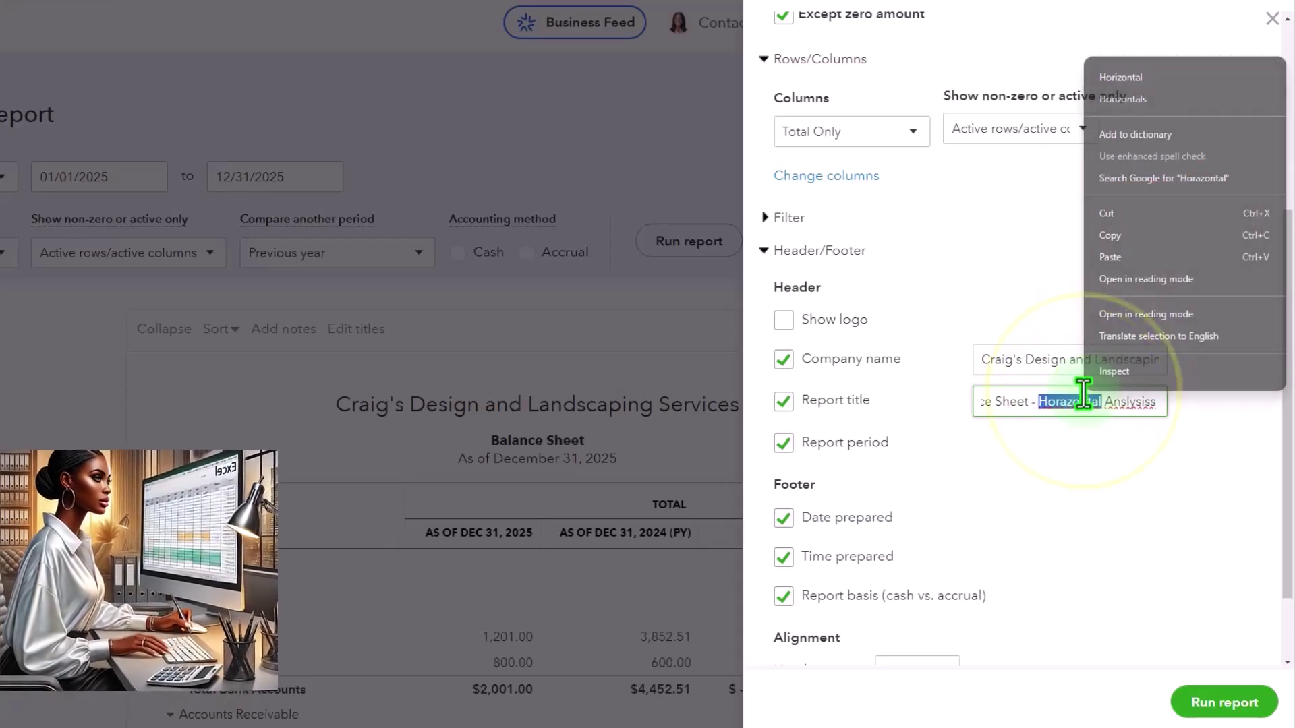
click(1114, 80)
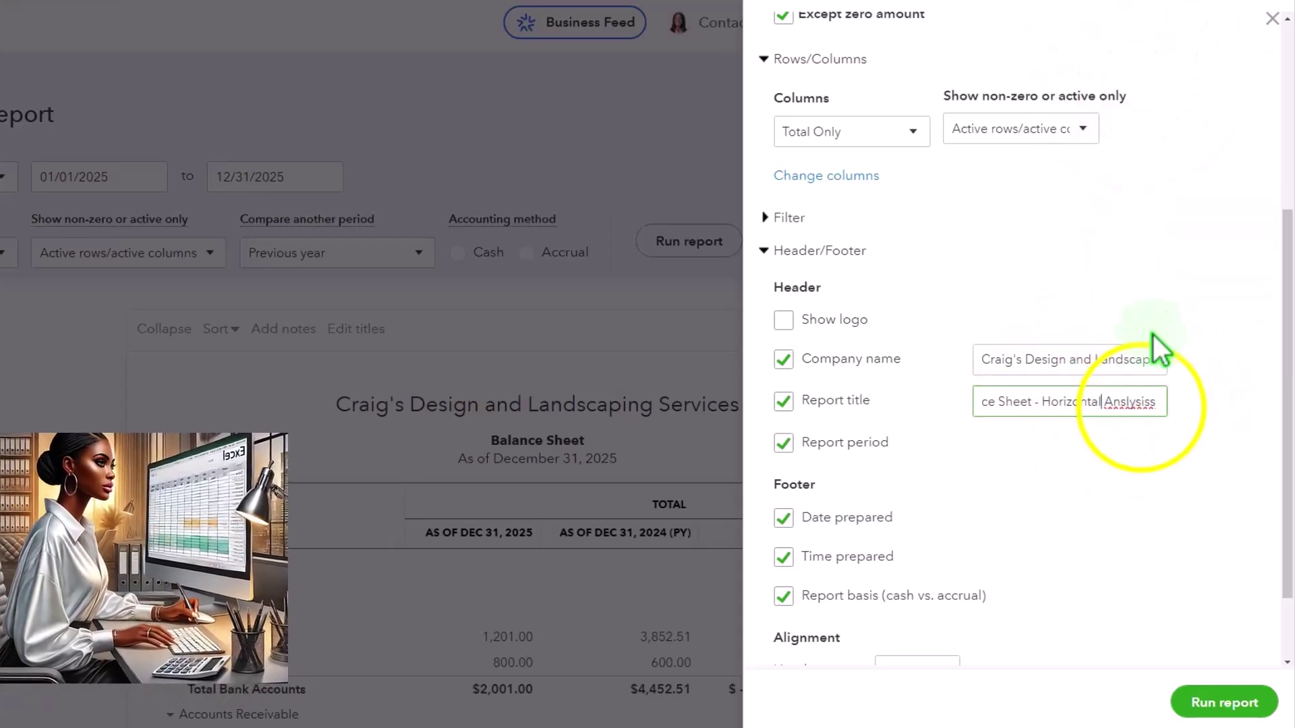
right_click(1141, 409)
click(1030, 67)
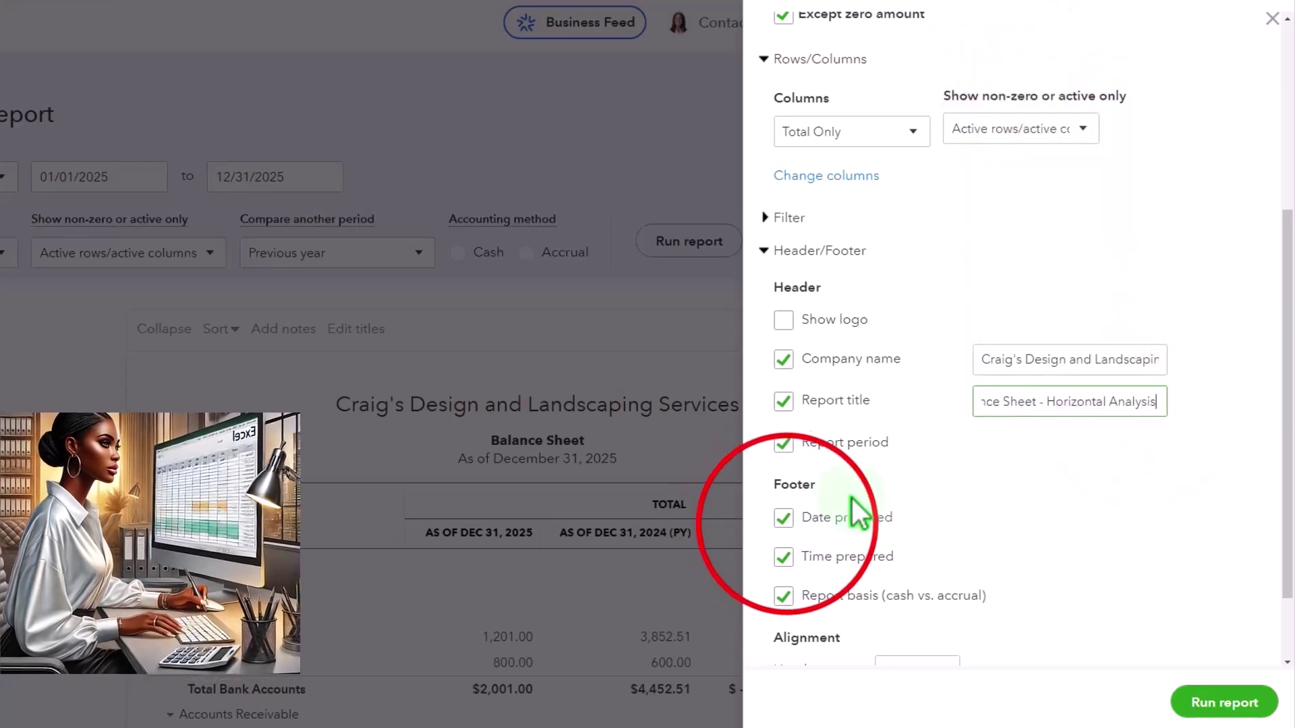
- Remove the date prepared, time prepared and report basis from the footer, and run the customized report
click(783, 518)
click(783, 557)
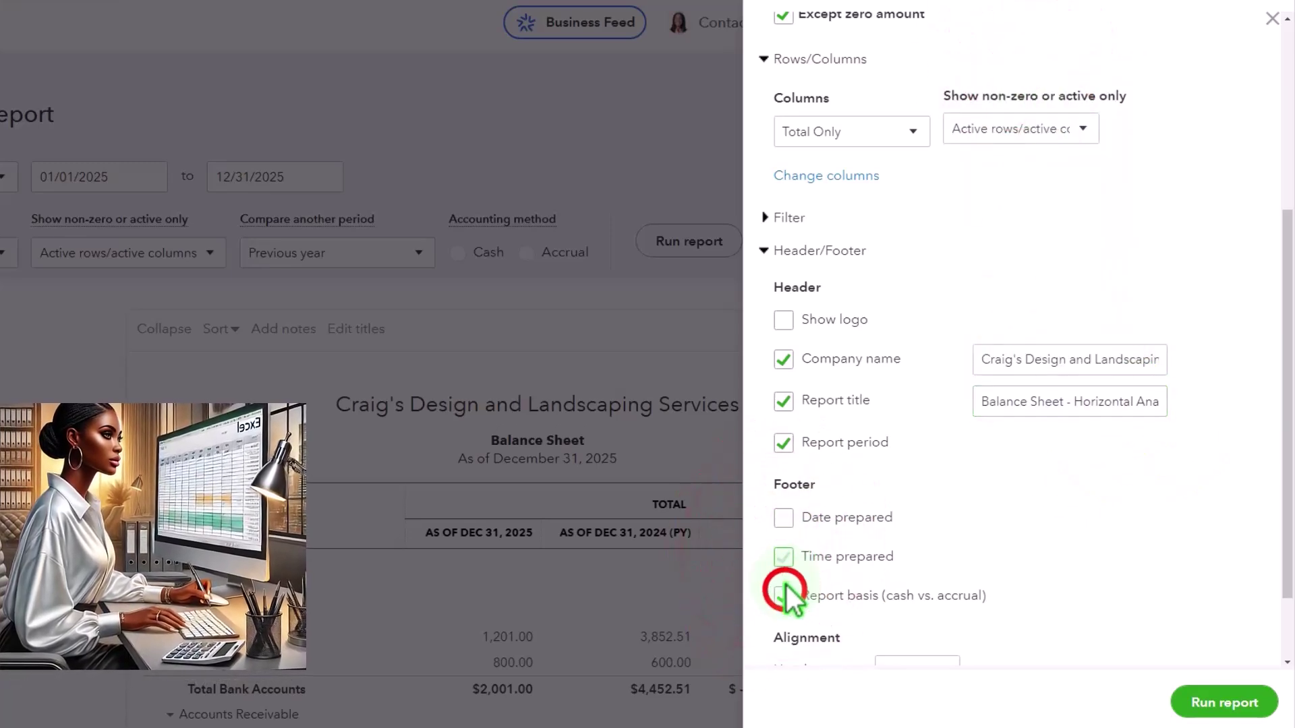
scroll(836, 550, down, 2)
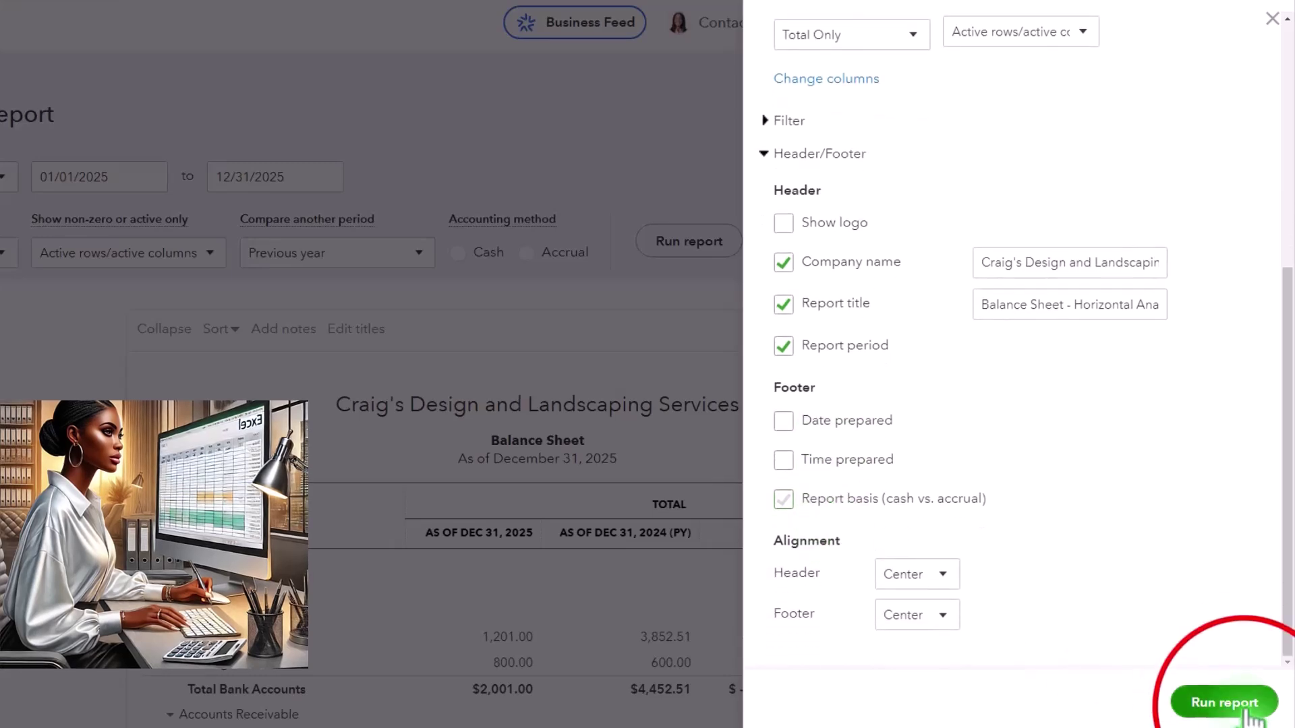
click(1241, 705)
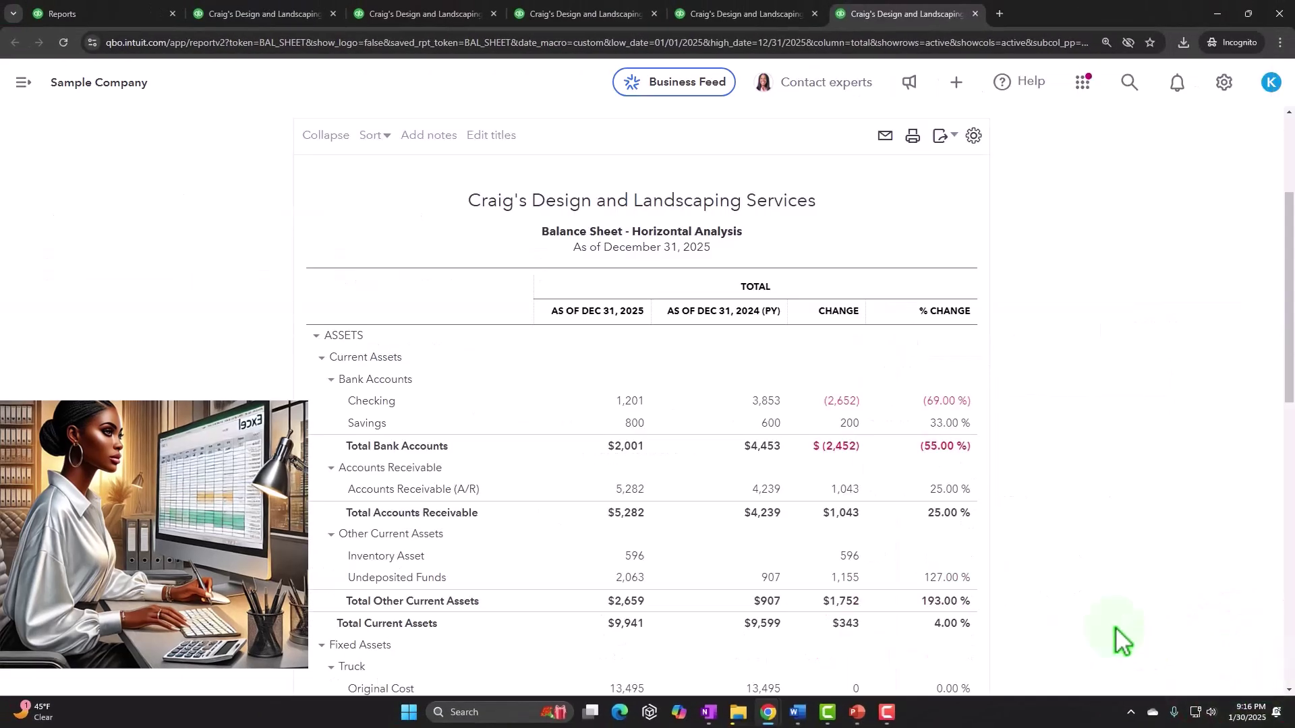
- Save the customization as "3 Balance Sheet - Horizontal Analysis" in the Month End Reports group
scroll(1110, 630, up, 3)
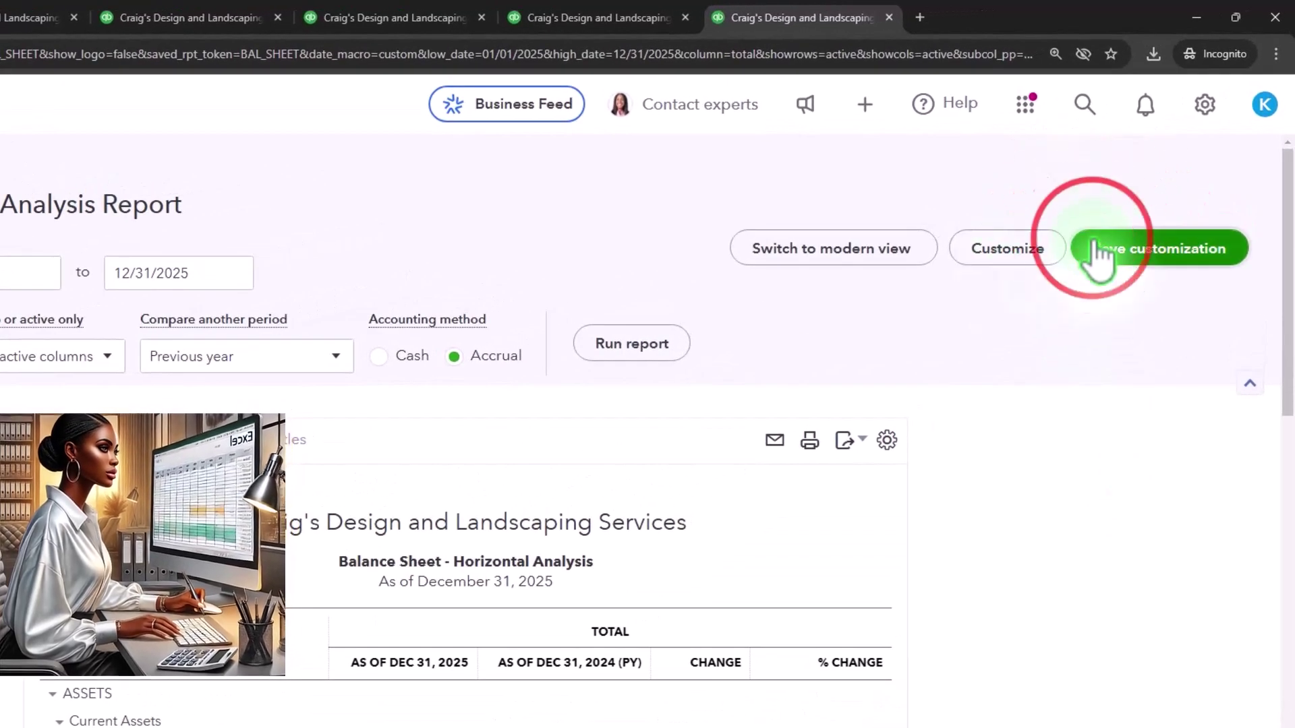
click(1096, 251)
click(1093, 426)
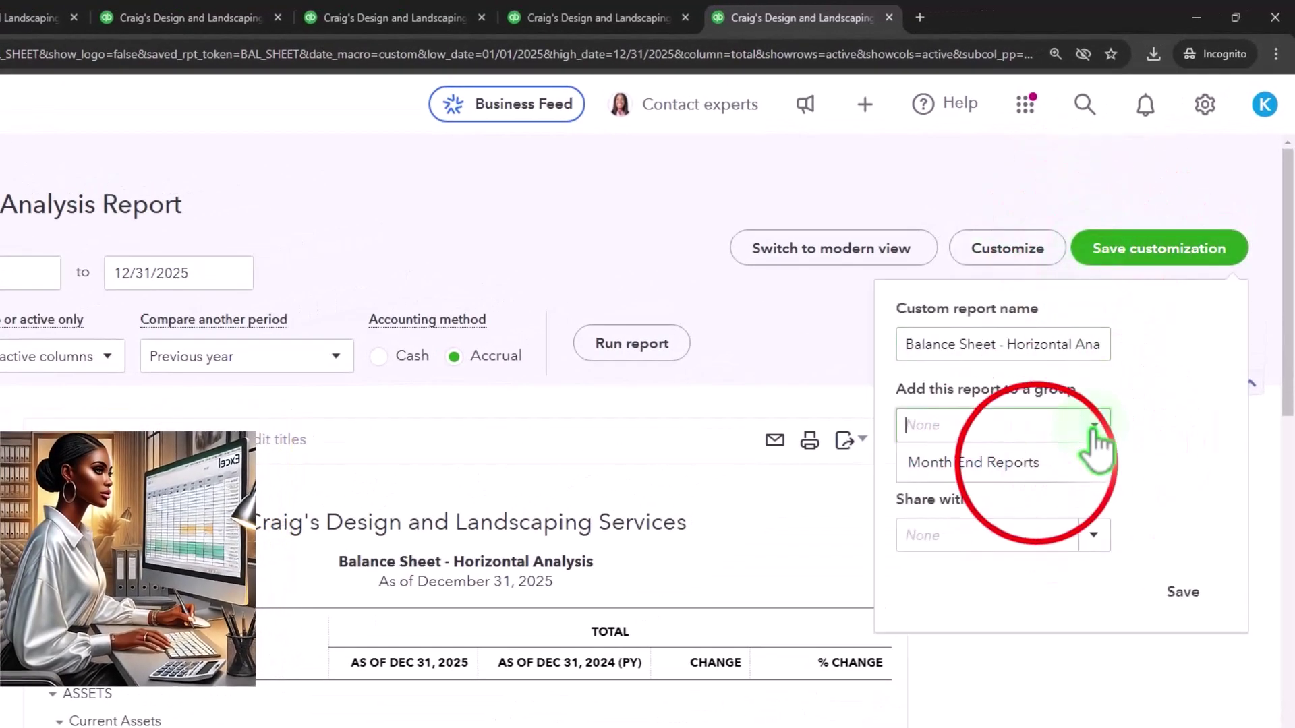
click(1041, 469)
click(948, 348)
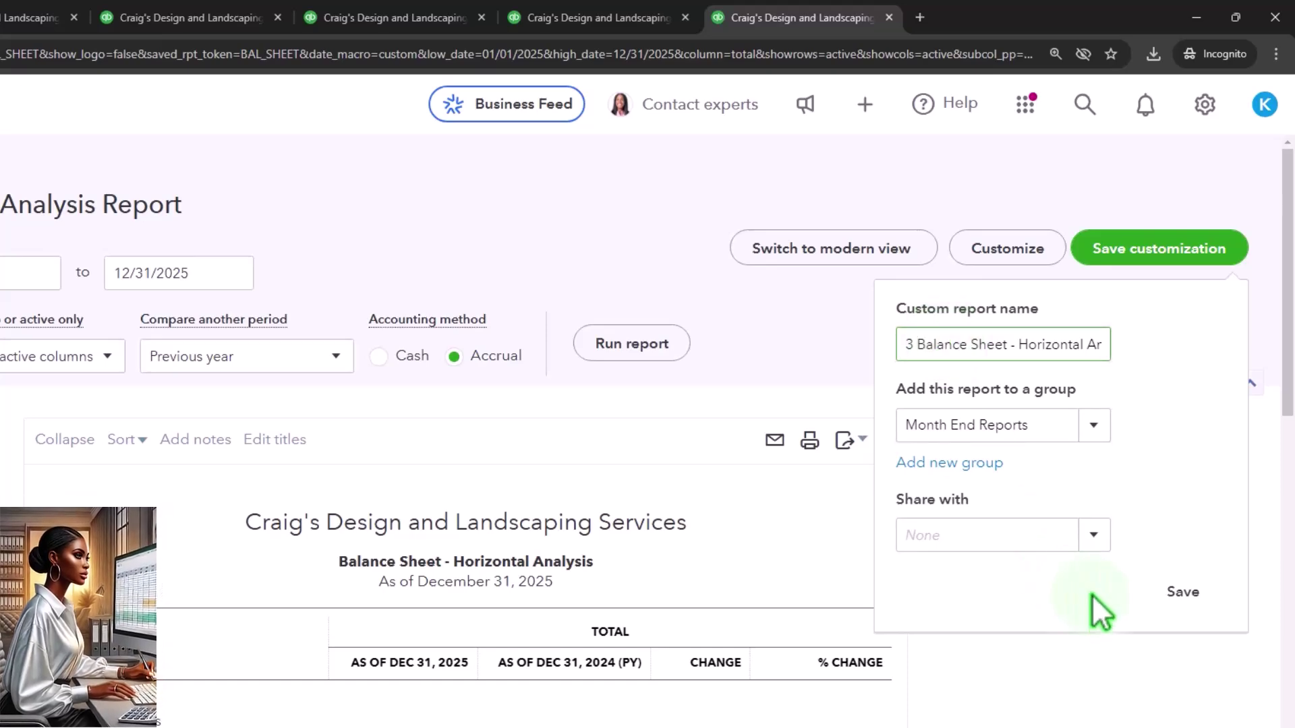
click(1184, 592)
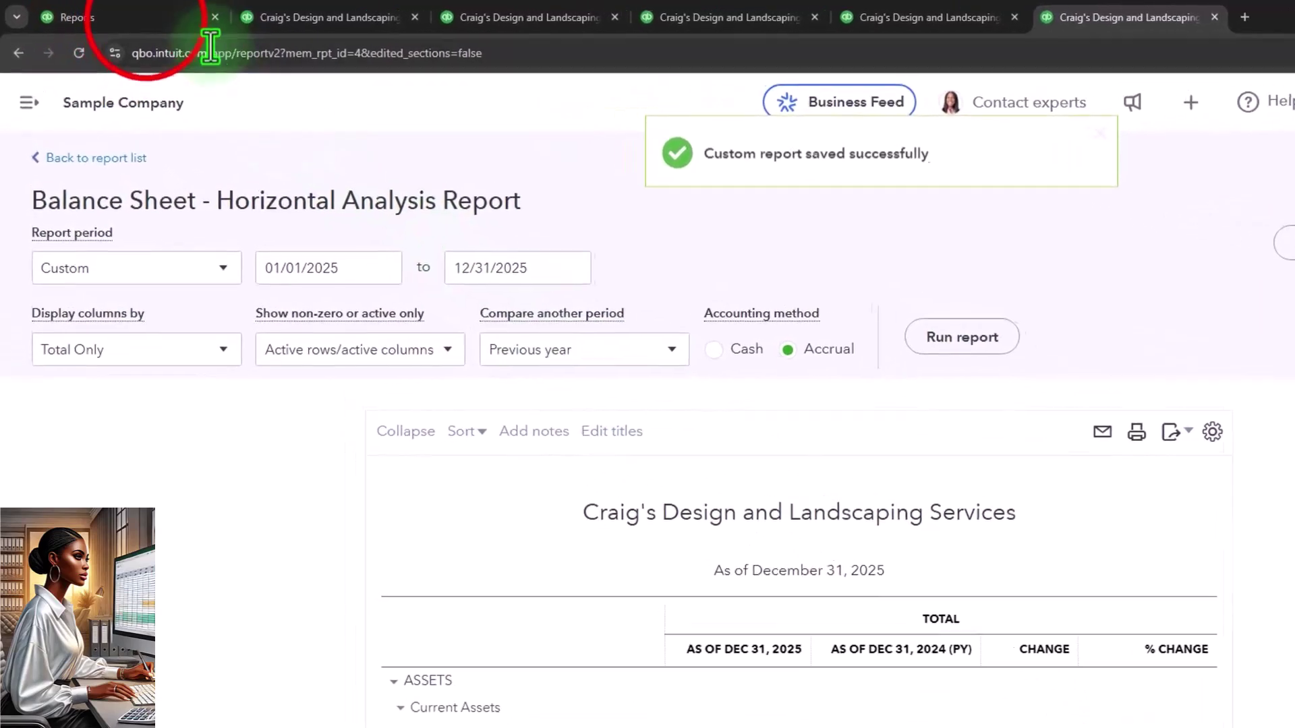
- Check the refreshed custom reports list for the saved horizontal analysis report, and return to the report's browser tab
click(132, 14)
click(305, 249)
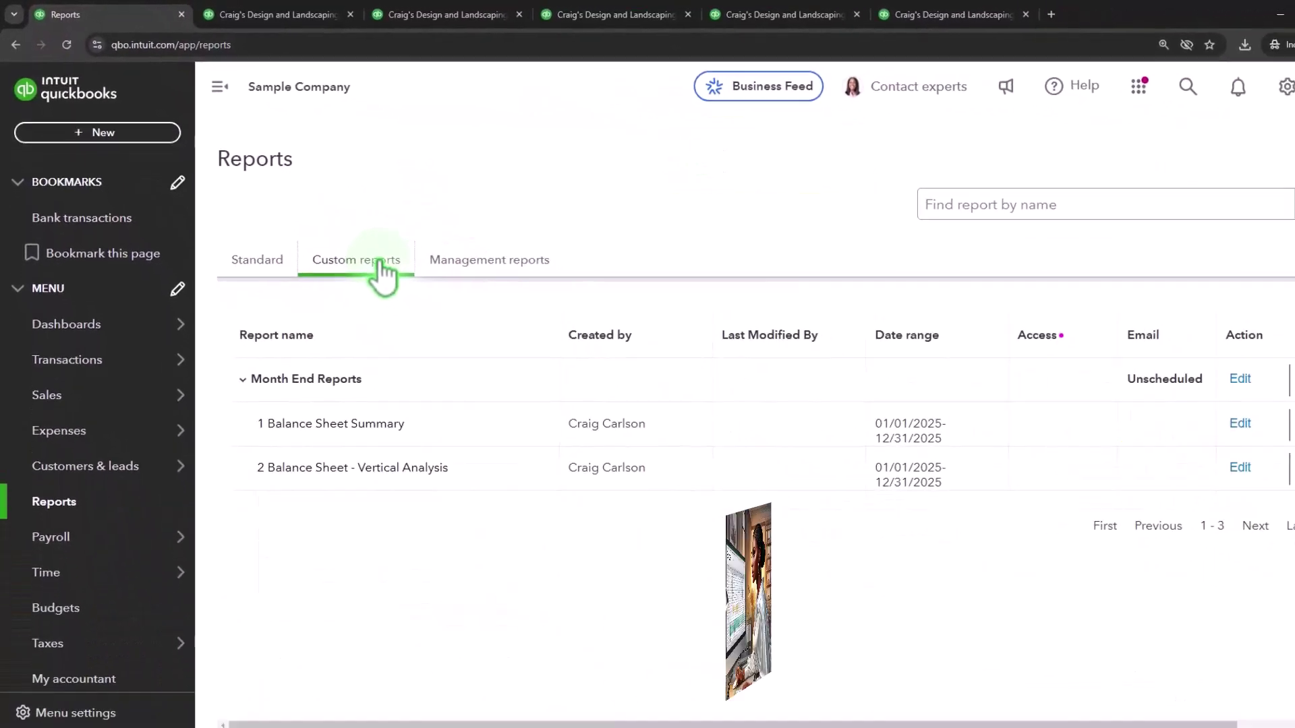
click(66, 44)
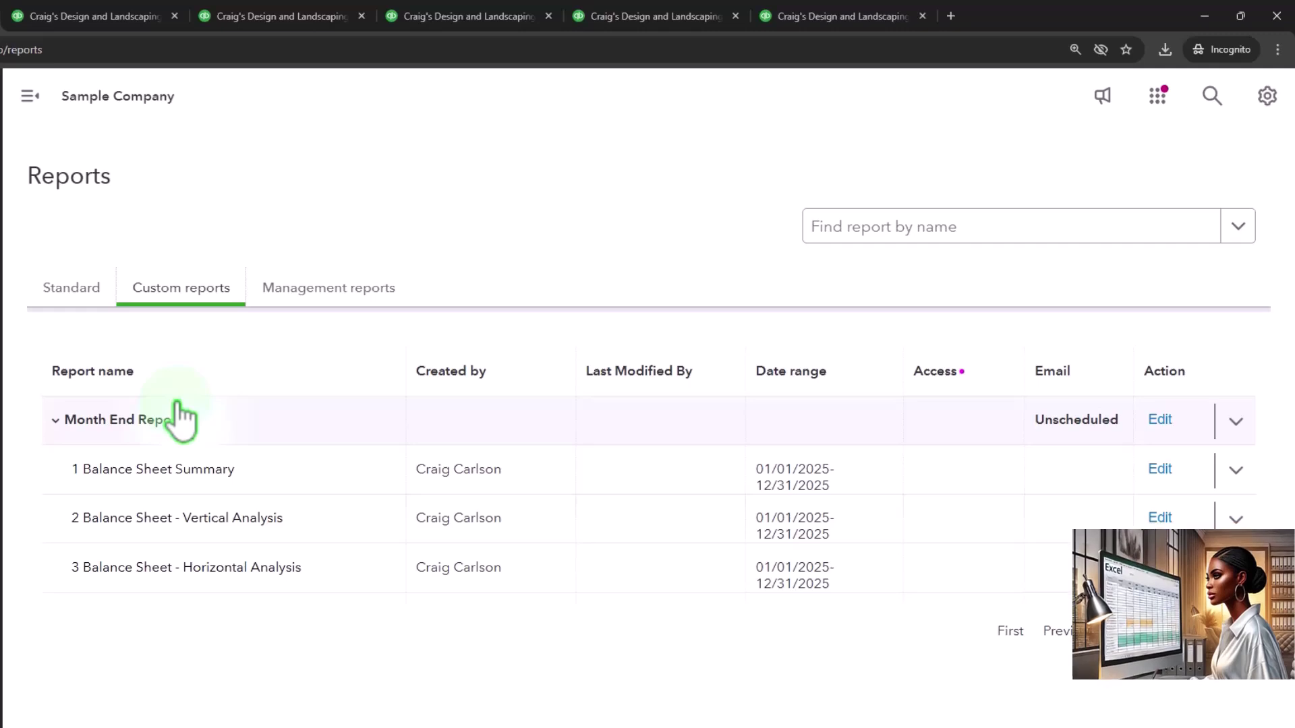
click(803, 15)
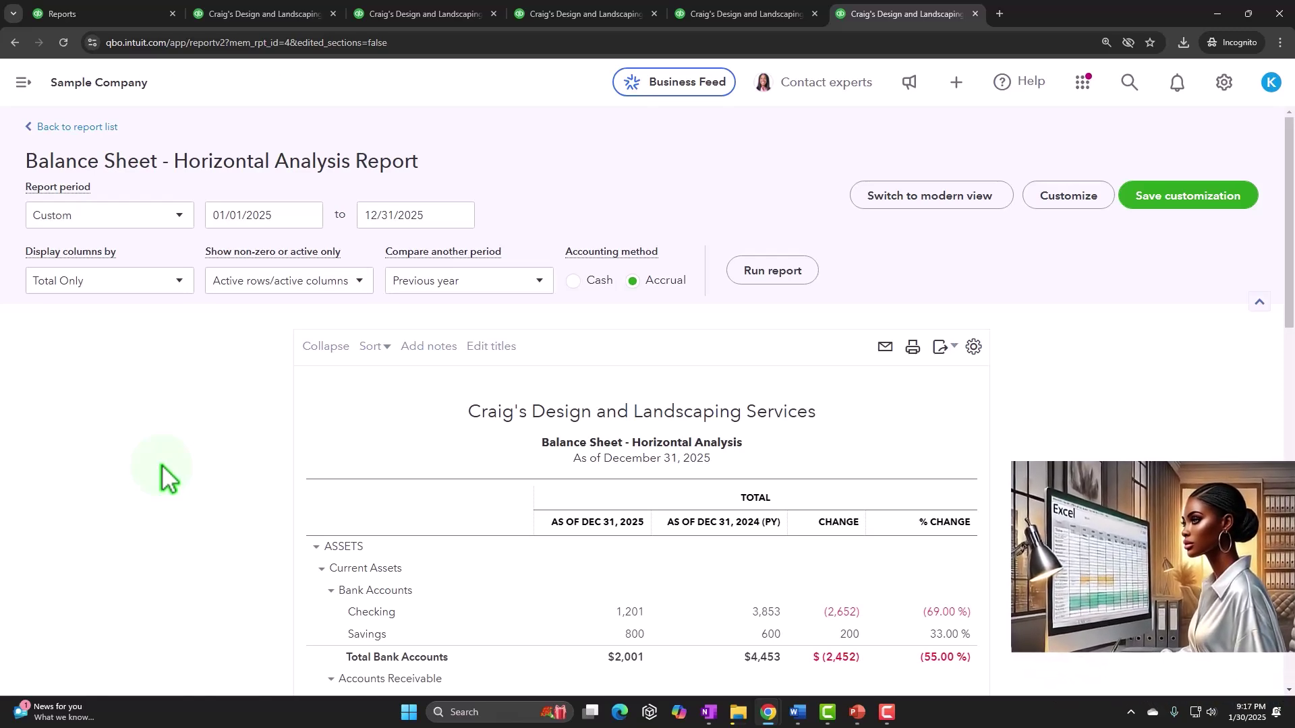
- Export the horizontal analysis Balance Sheet as a PDF named "3 BalanceSheet-HorizontalAnalysis" in the 1 Navigation QBO folder, and close the print preview
scroll(160, 464, down, 3)
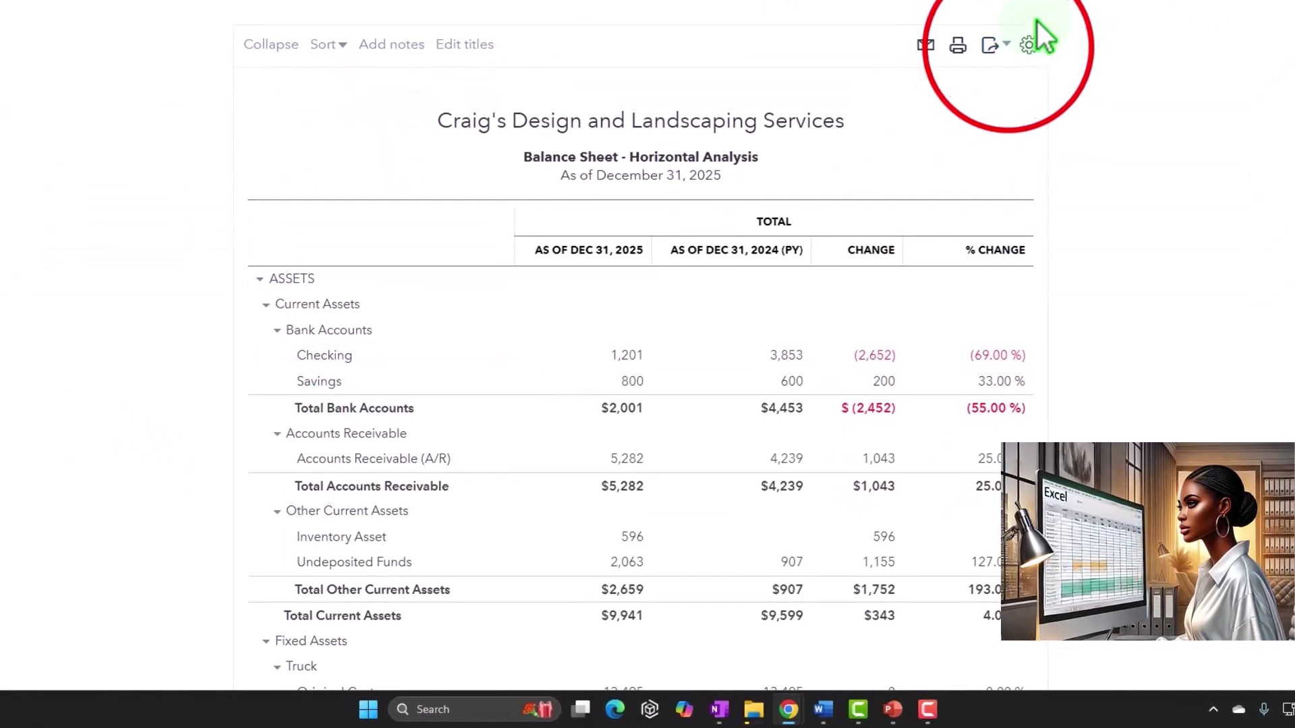
click(1008, 48)
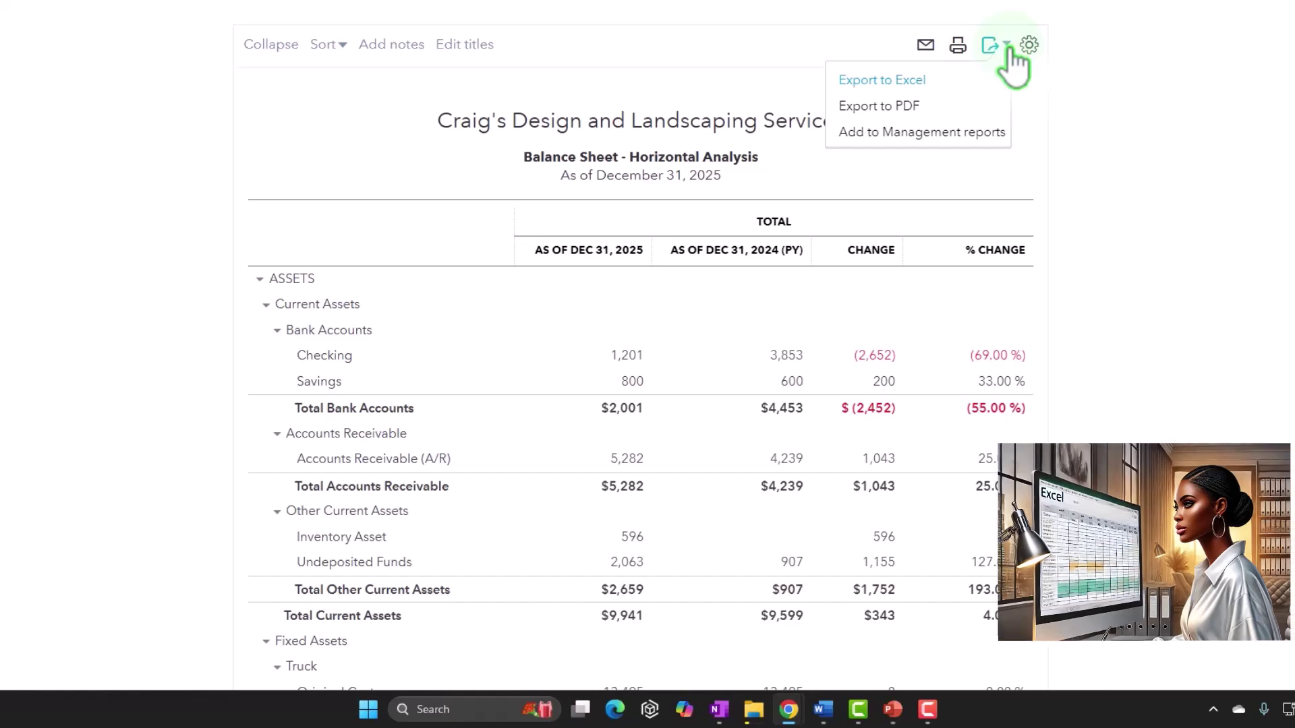
click(943, 107)
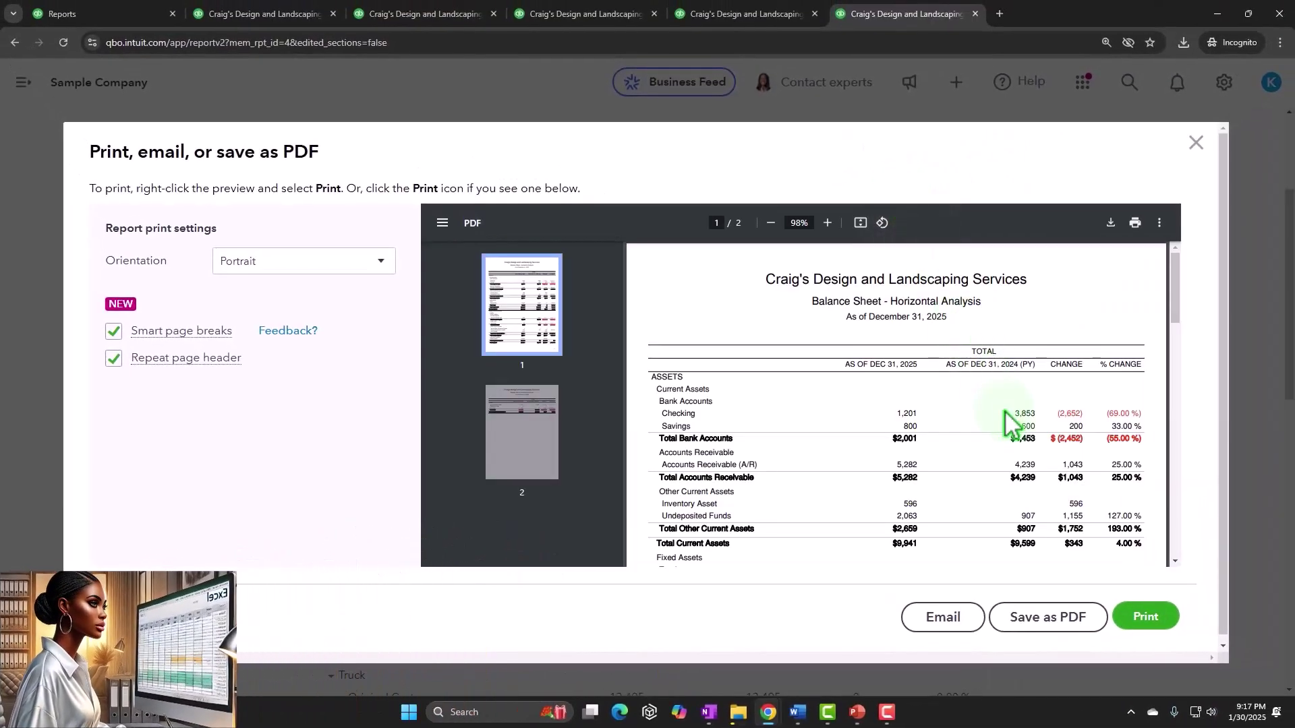
click(1071, 617)
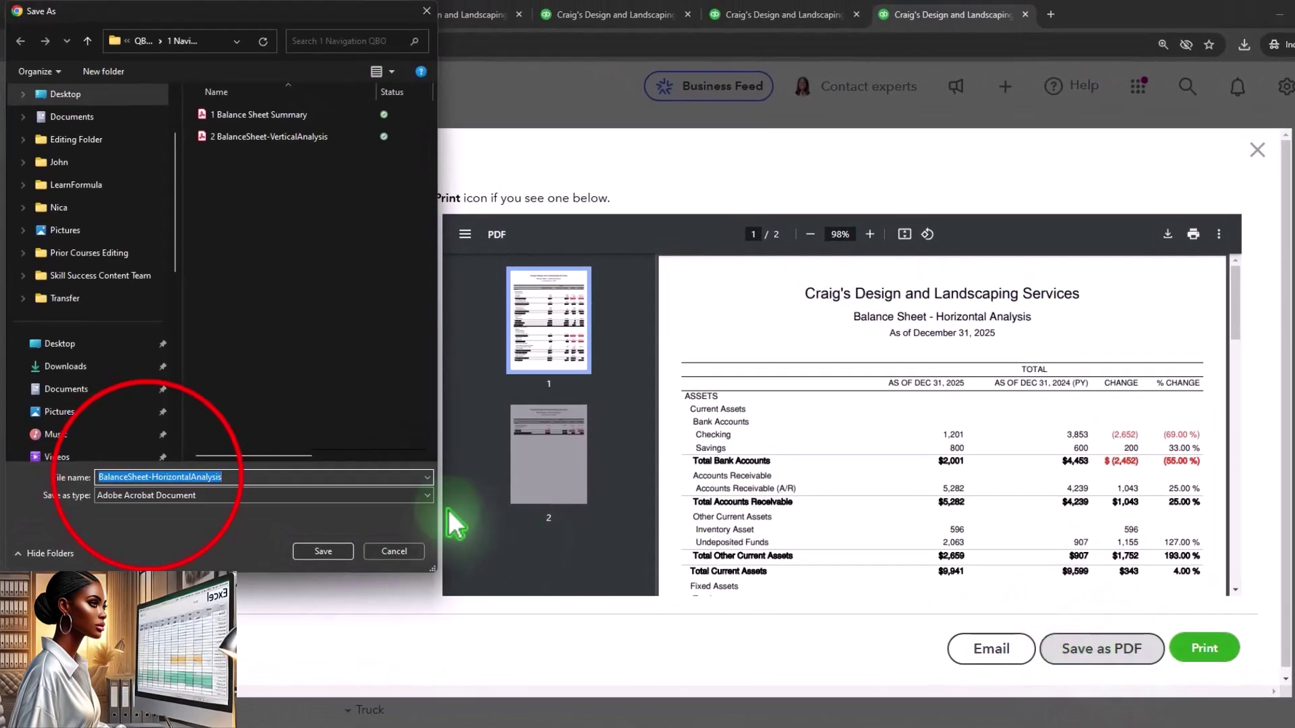
click(147, 477)
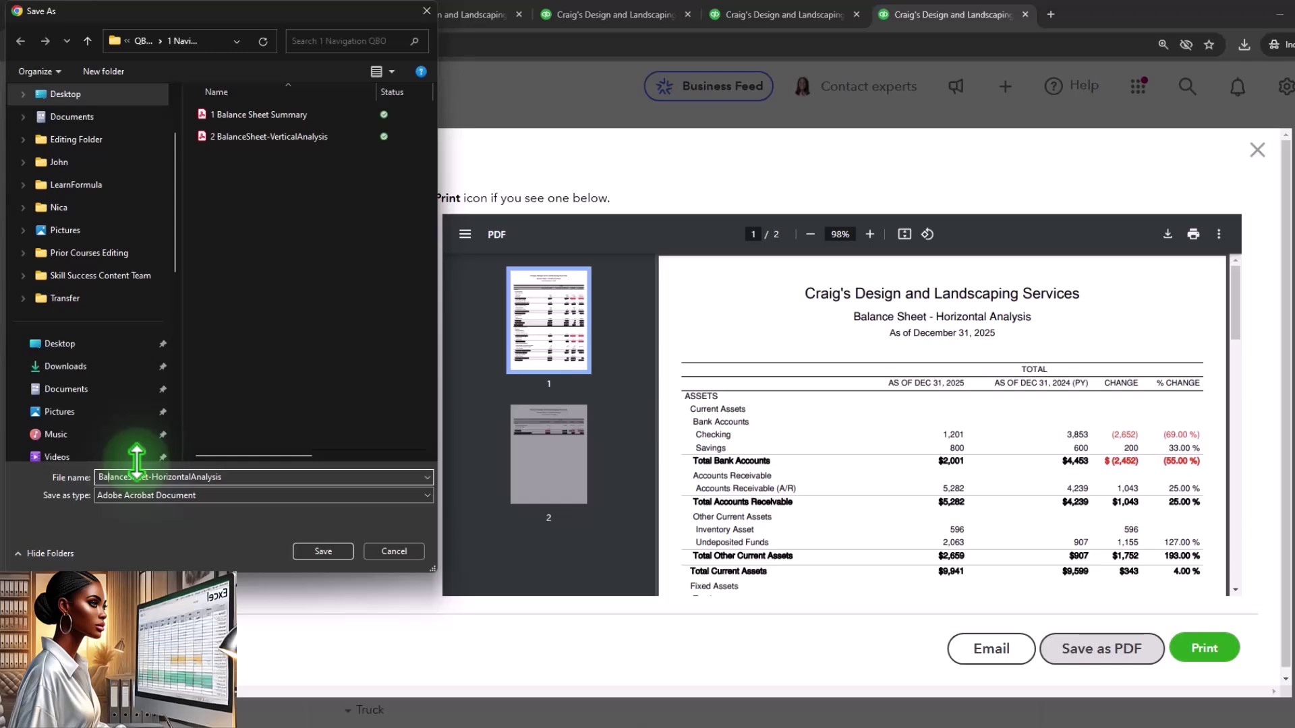
key(Home)
text(3)
click(329, 549)
click(1240, 133)
click(1264, 150)
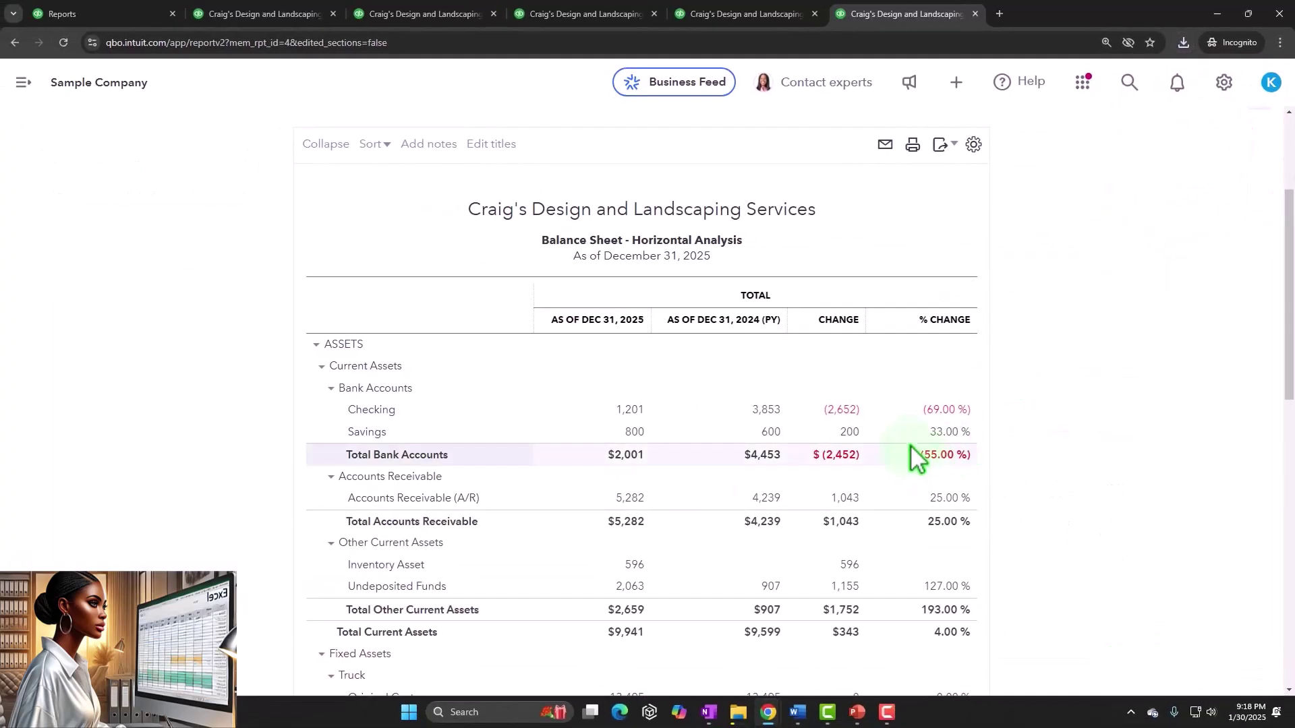
- Switch to File Explorer and create a folder named "Reports 12.31.25" in the 1 Navigation QBO folder
click(736, 714)
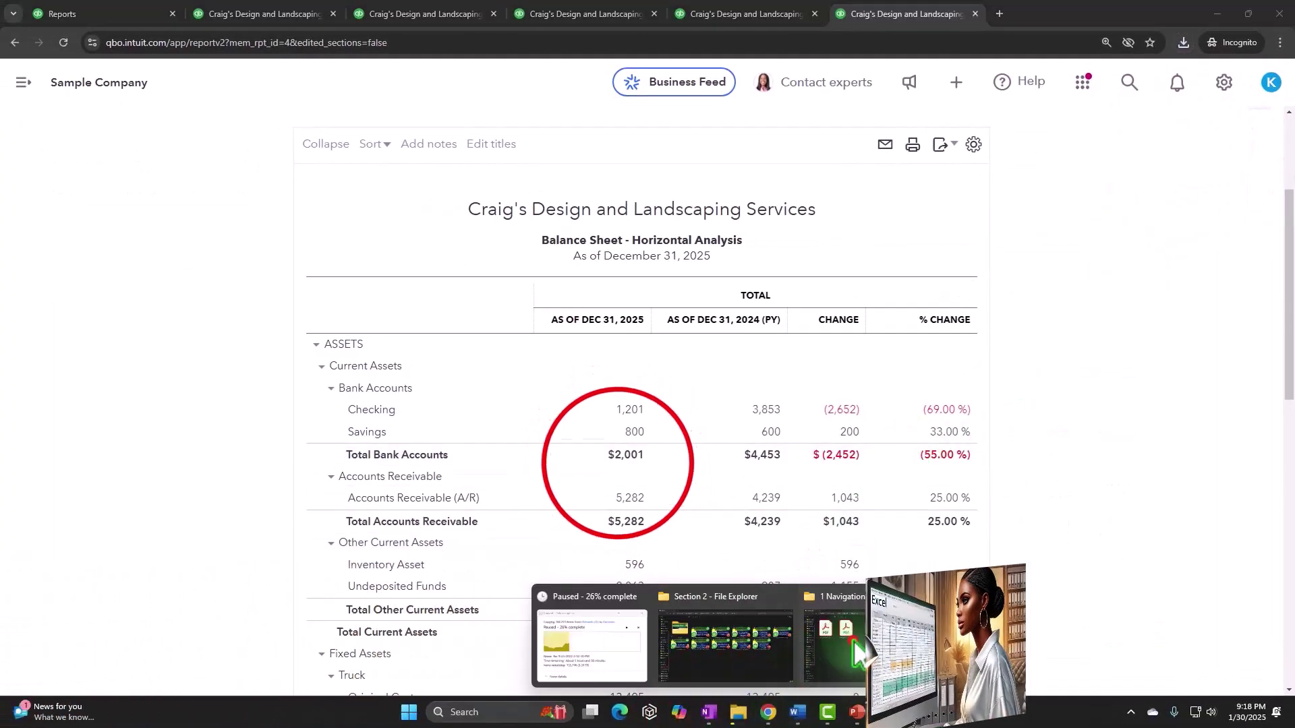
click(853, 635)
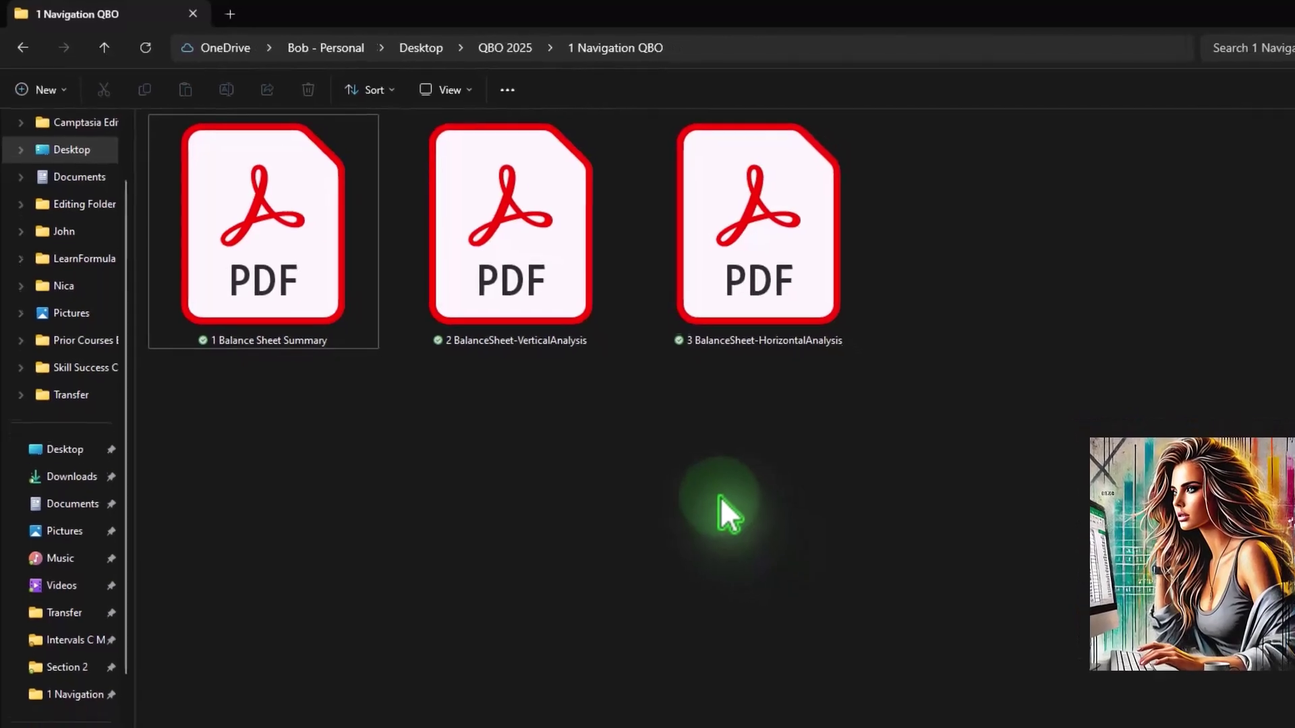
click(659, 455)
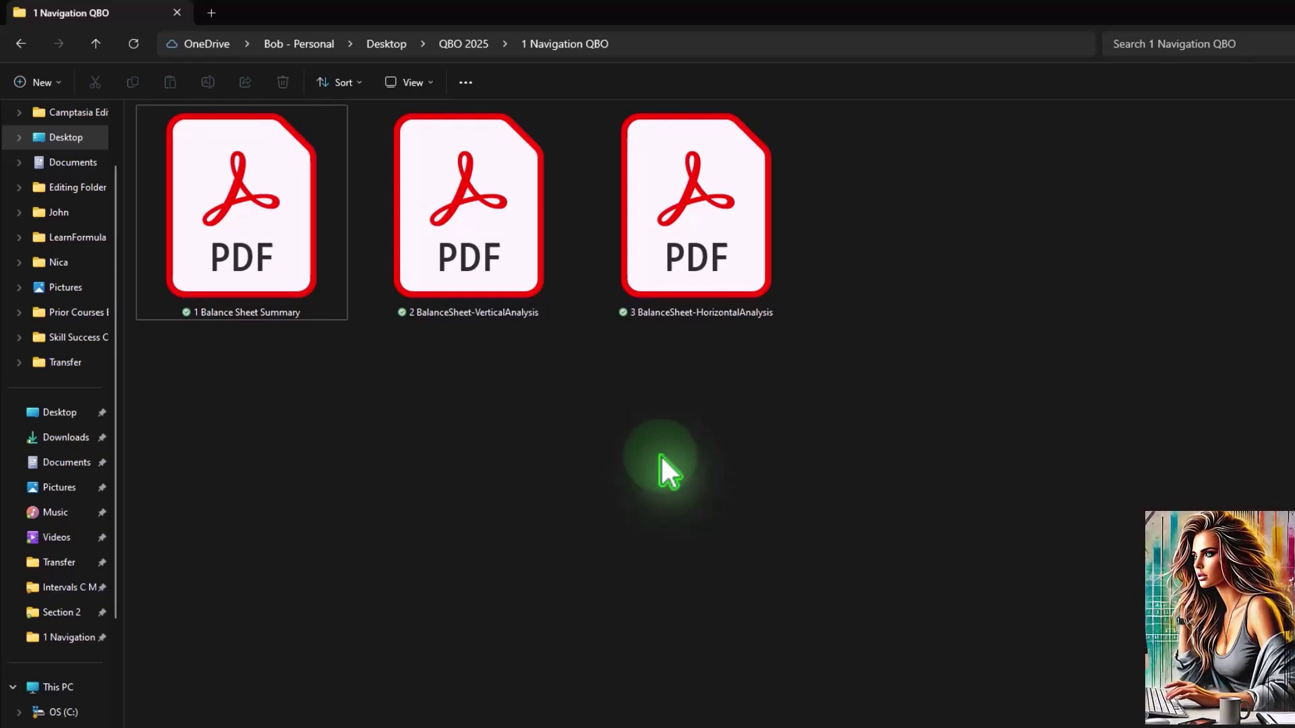
right_click(661, 455)
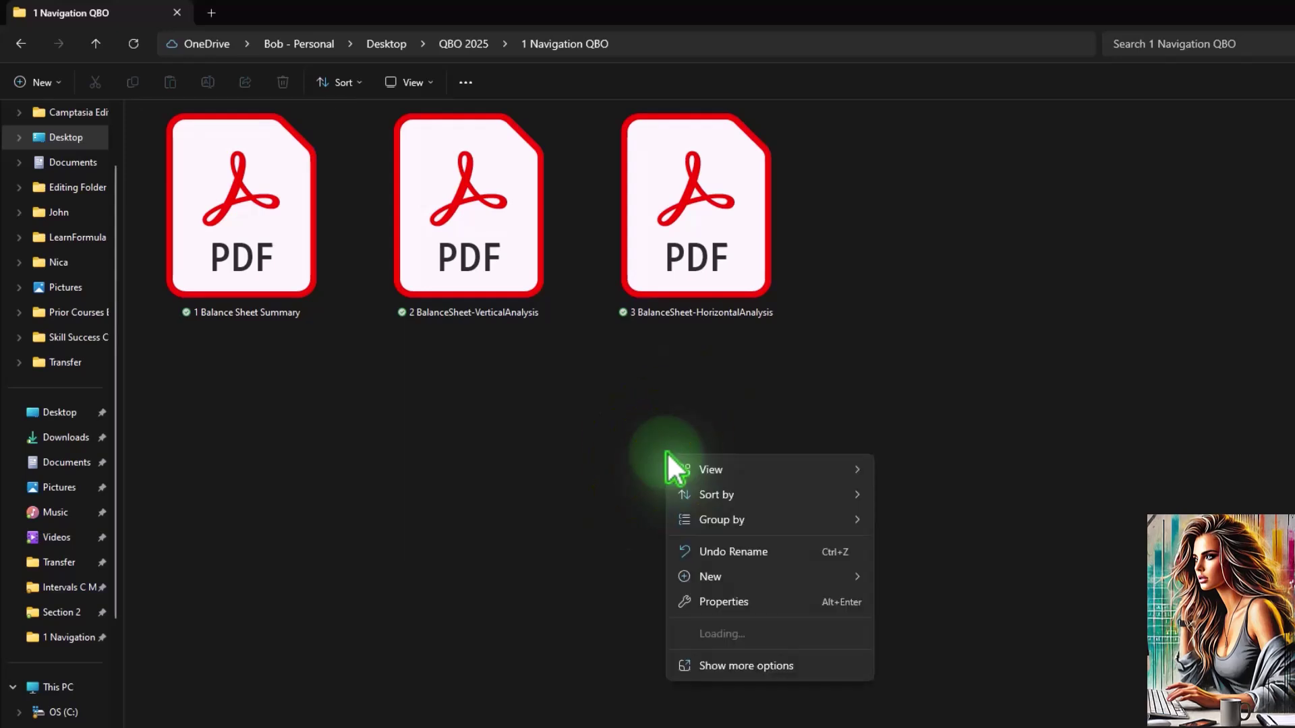
mouse_move(731, 577)
click(897, 301)
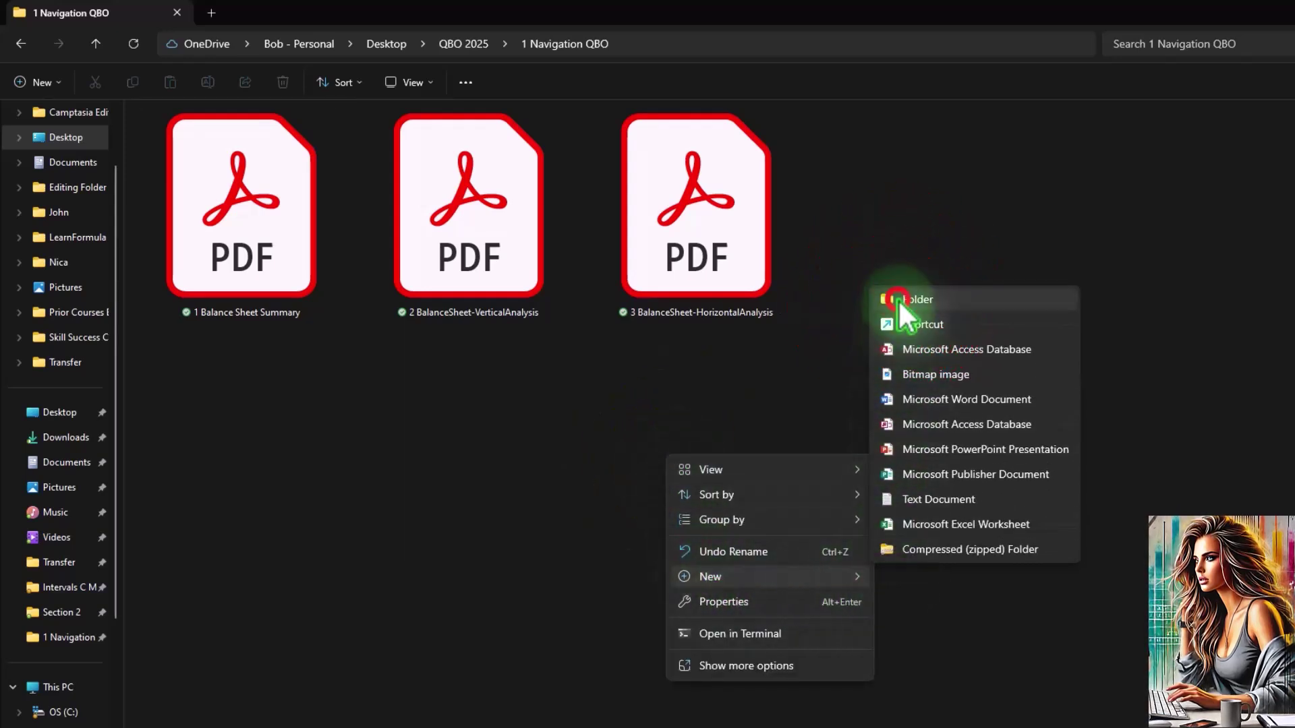
text(Re)
text(ports 12)
text(.31.25)
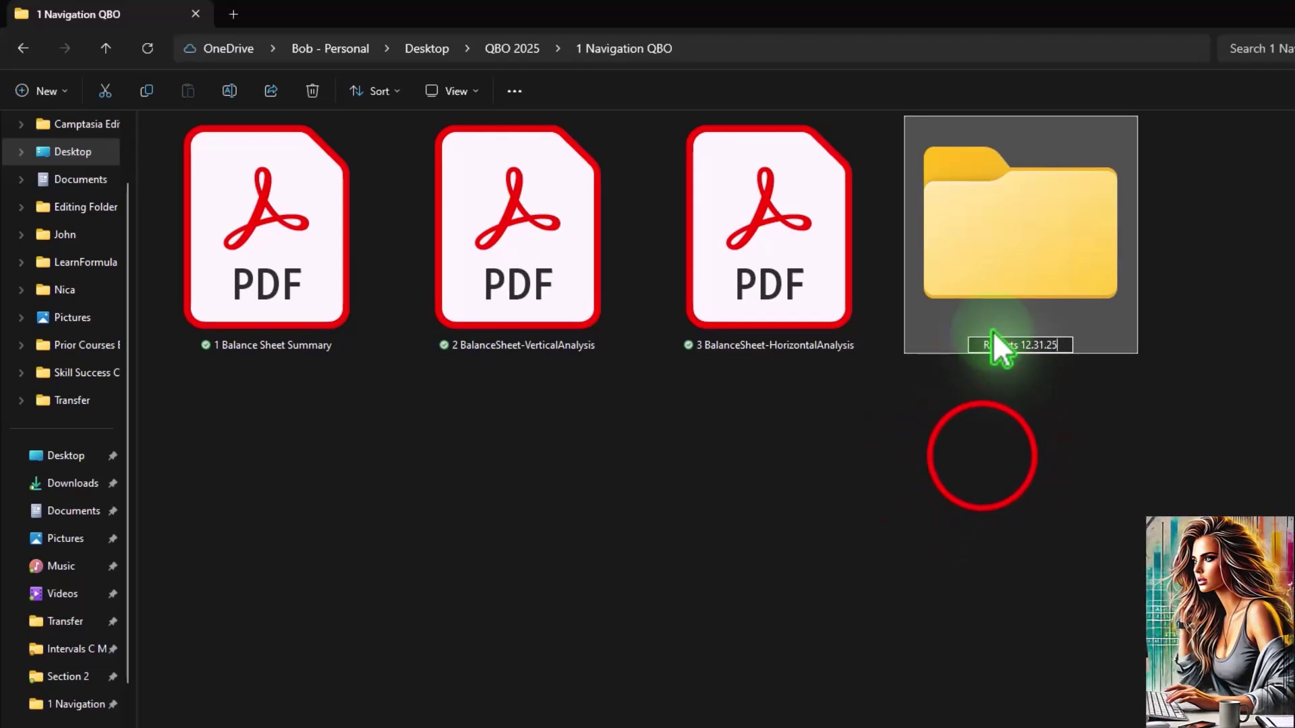
click(983, 456)
- Move the three Balance Sheet PDFs into the Reports 12.31.25 folder
drag(511, 450, 985, 269)
drag(560, 273, 286, 249)
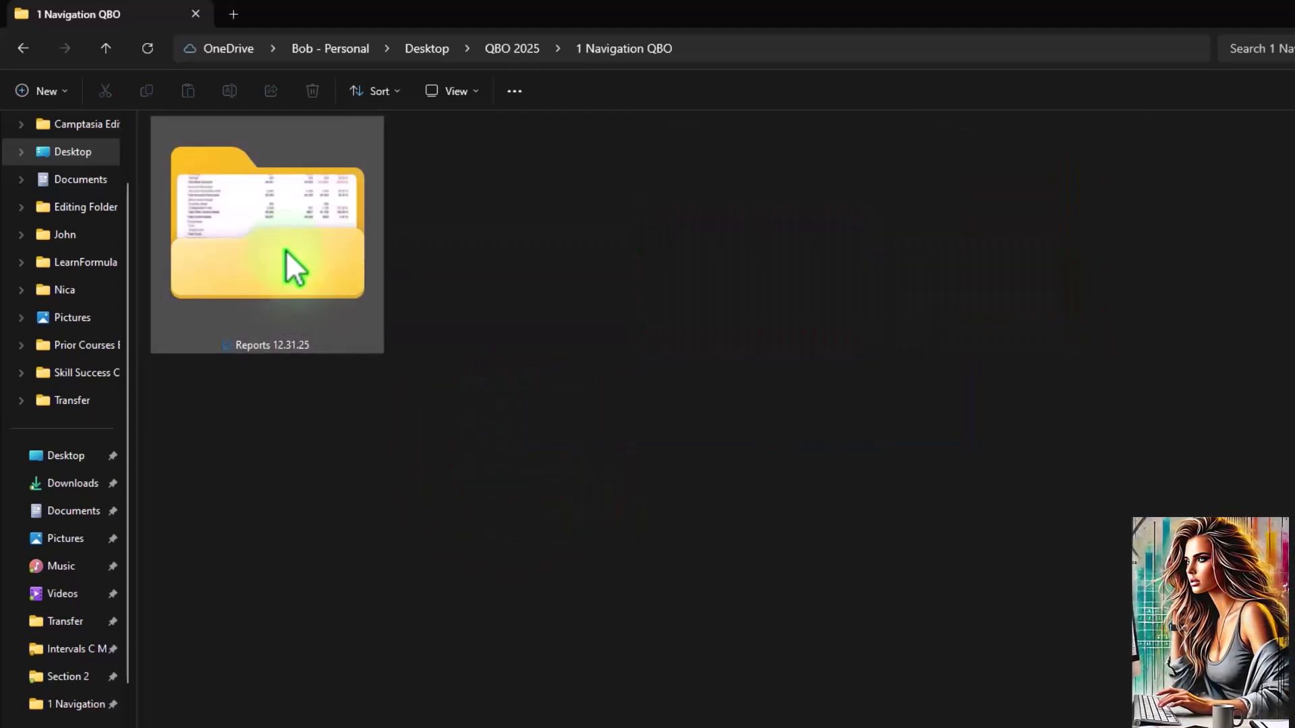
- Compress the Reports 12.31.25 folder into a ZIP file of the same name in the 1 Navigation QBO folder
click(317, 269)
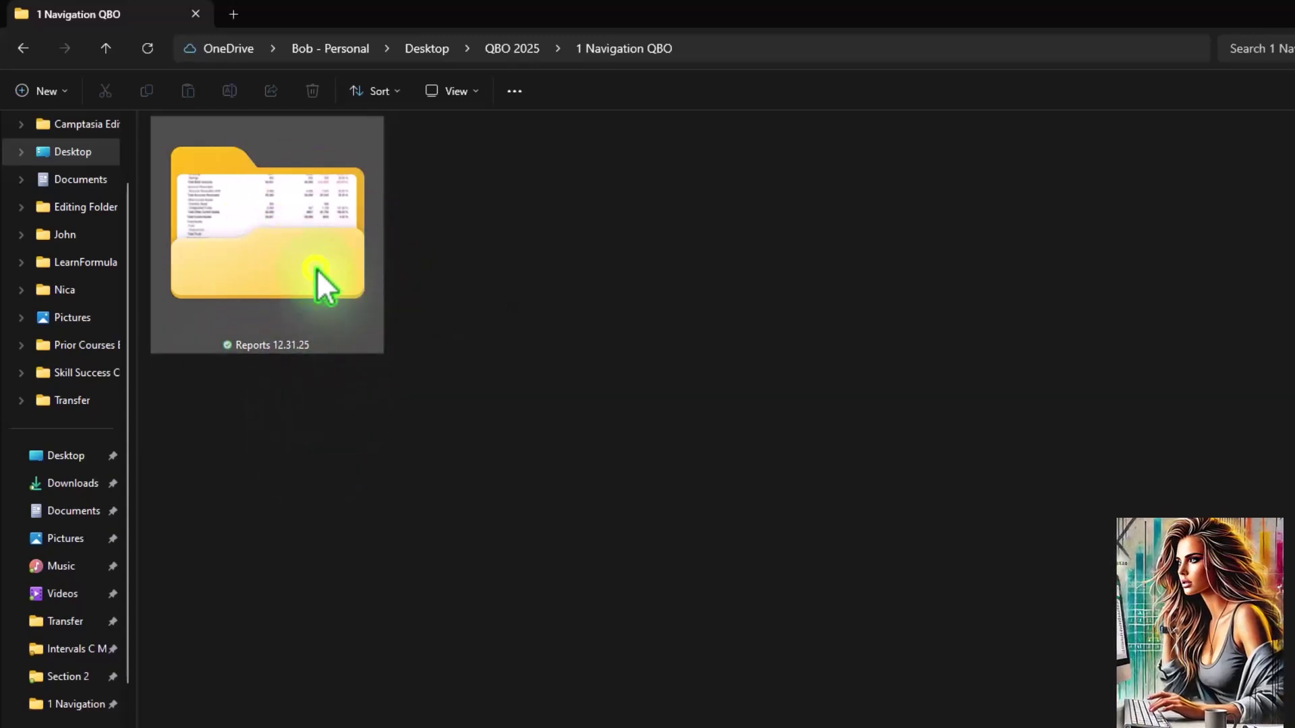
right_click(317, 270)
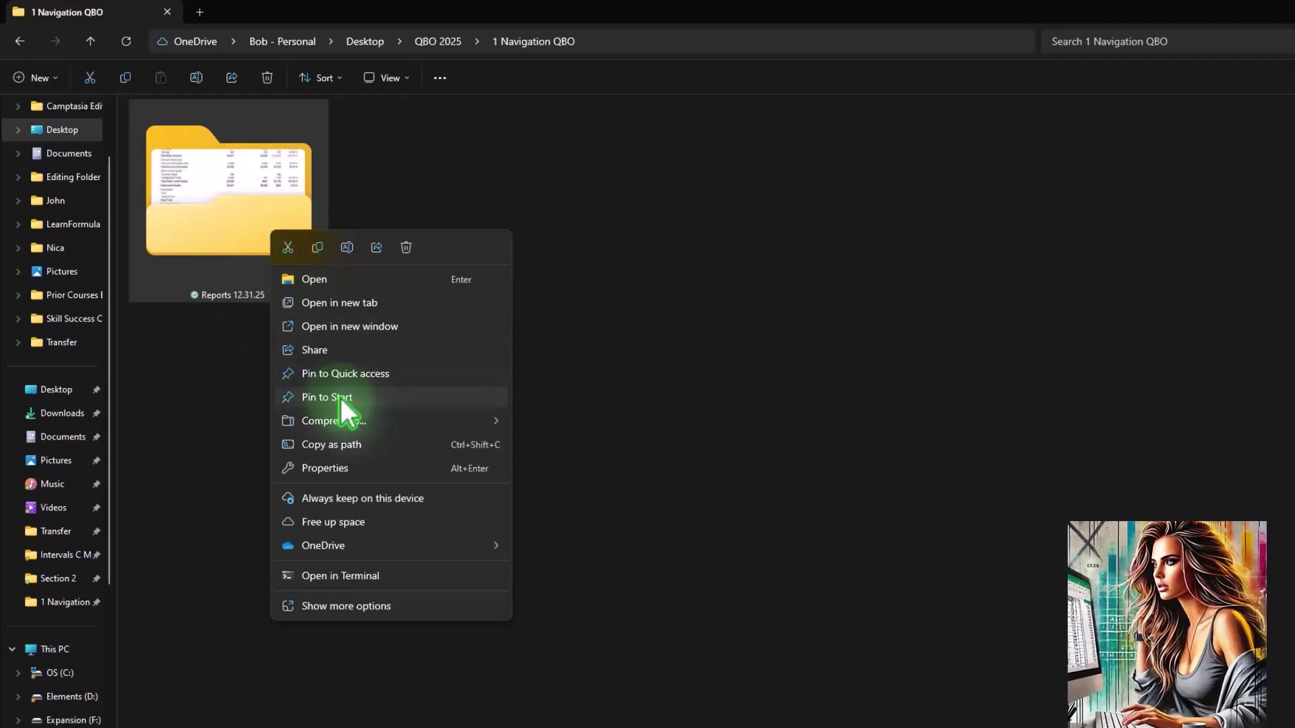
mouse_move(357, 413)
click(569, 423)
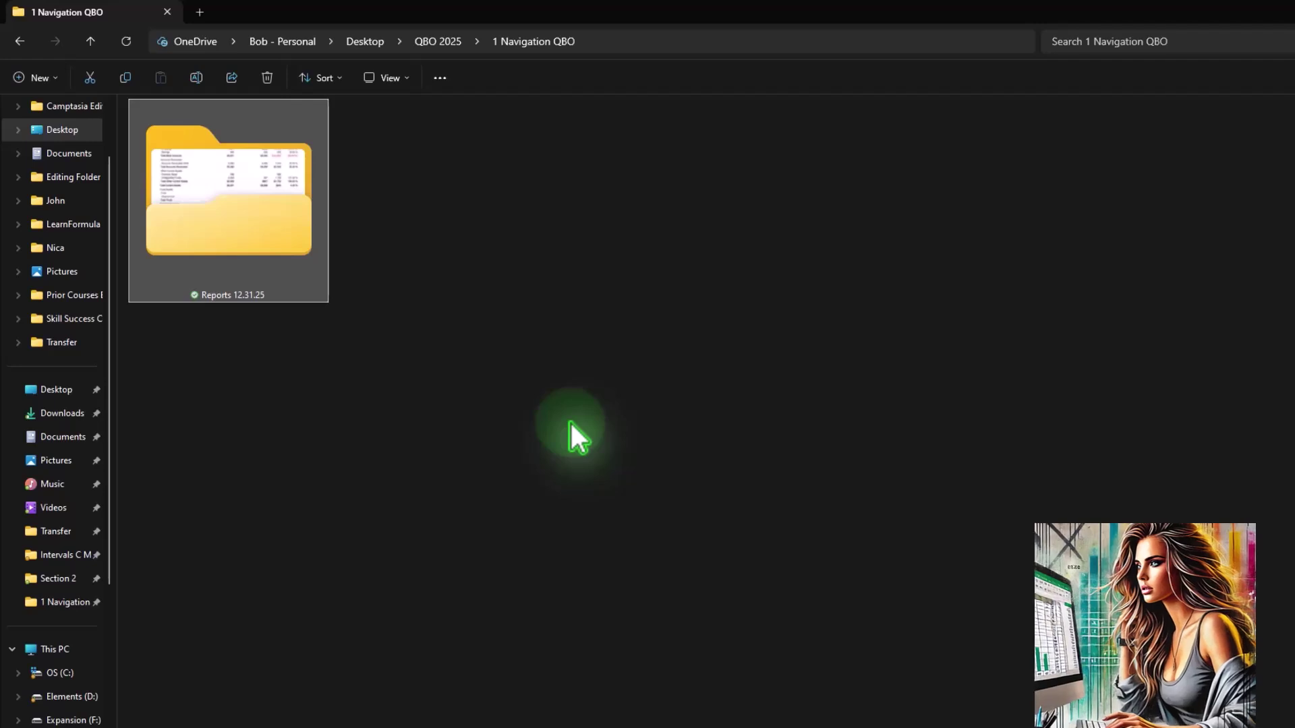
click(535, 424)
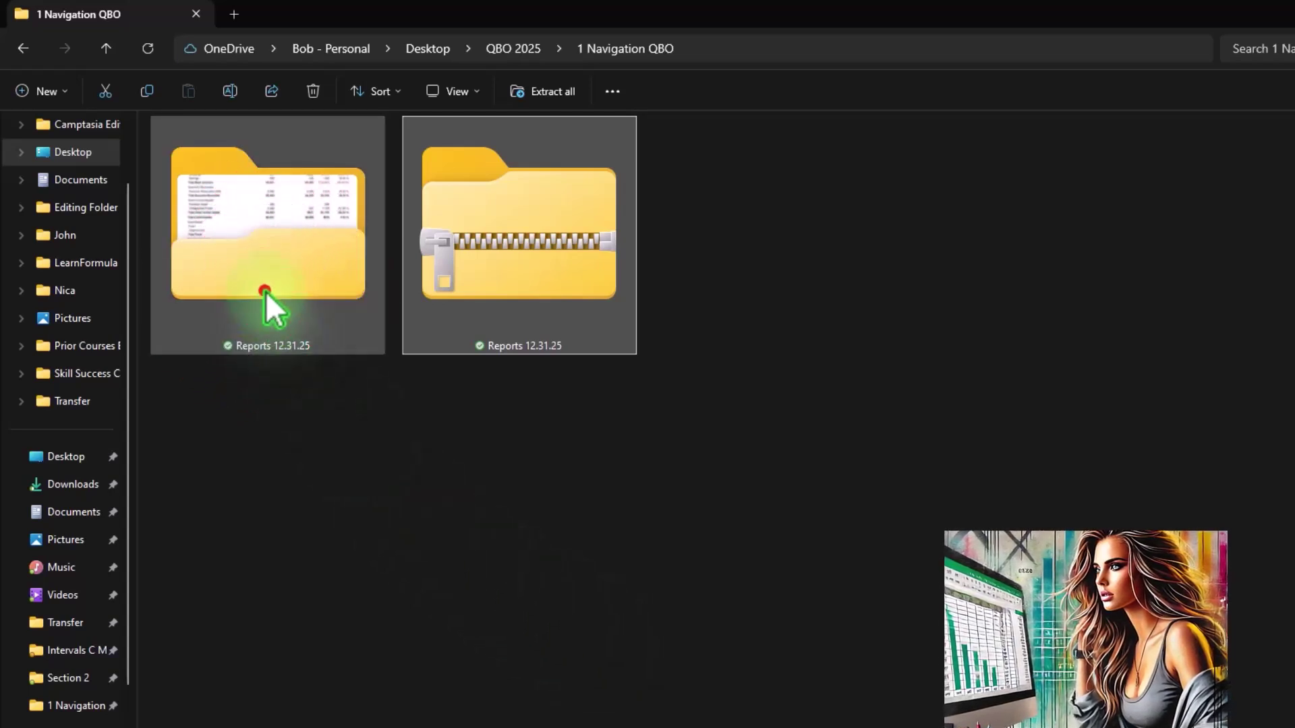
click(295, 261)
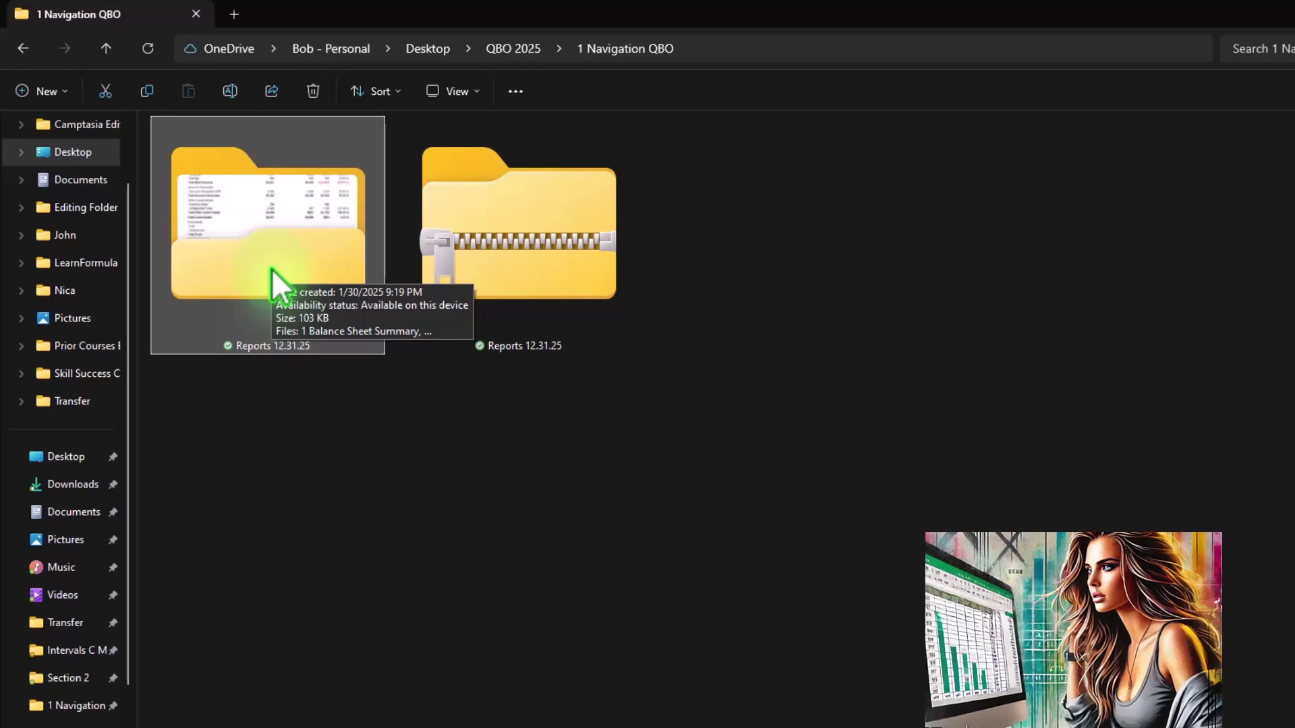
click(544, 185)
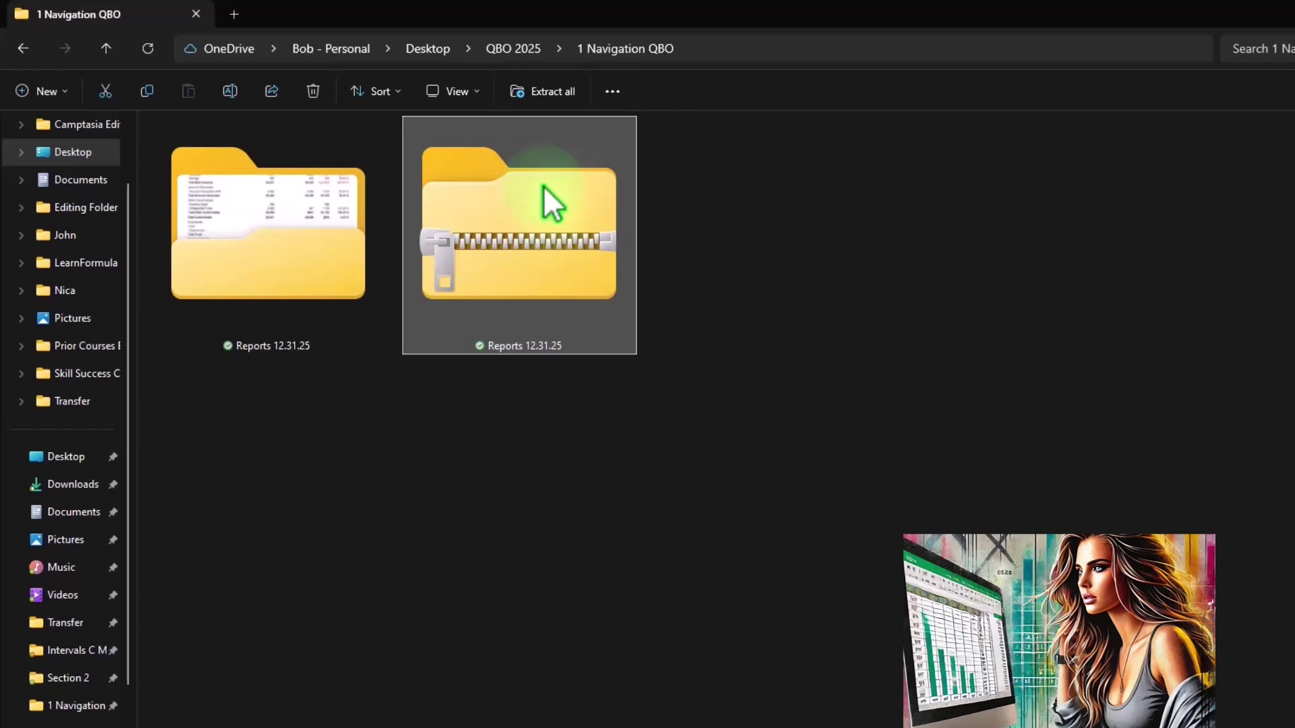
- Switch to QuickBooks Online in Chrome to view the management reports list, and return to the Balance Sheet - Horizontal Analysis report
mouse_move(772, 717)
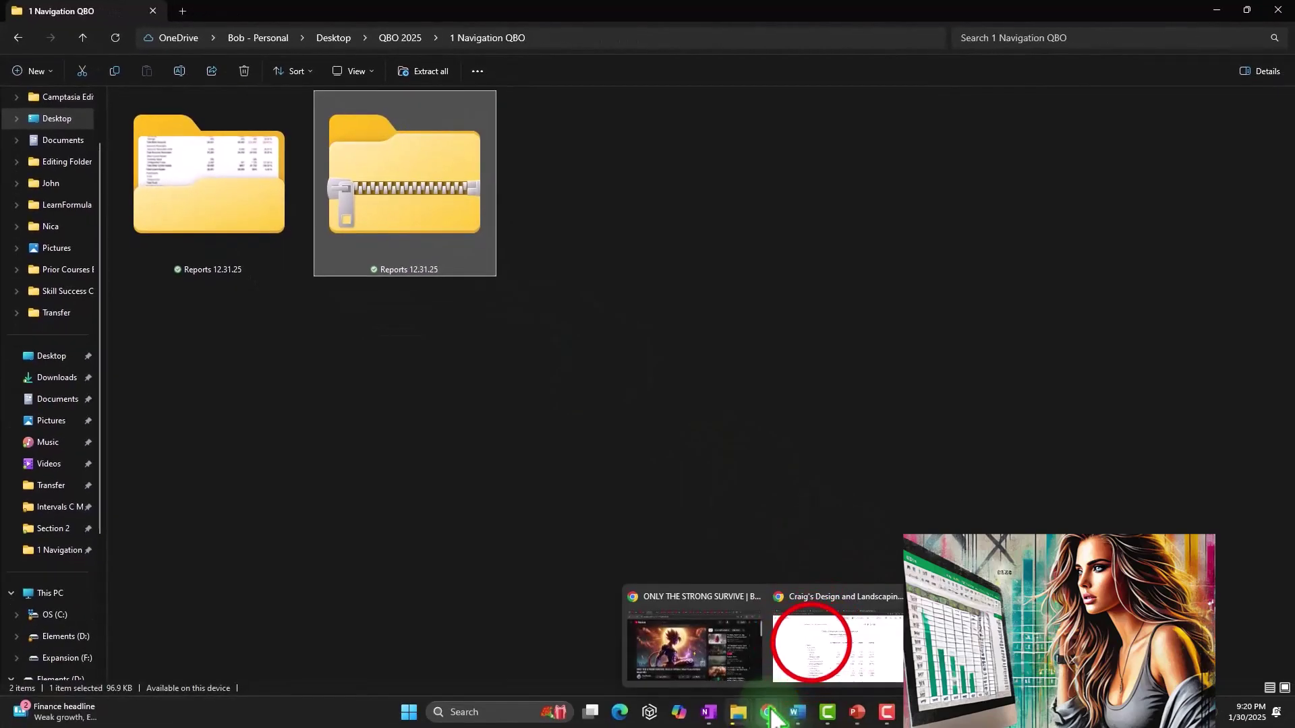
click(812, 642)
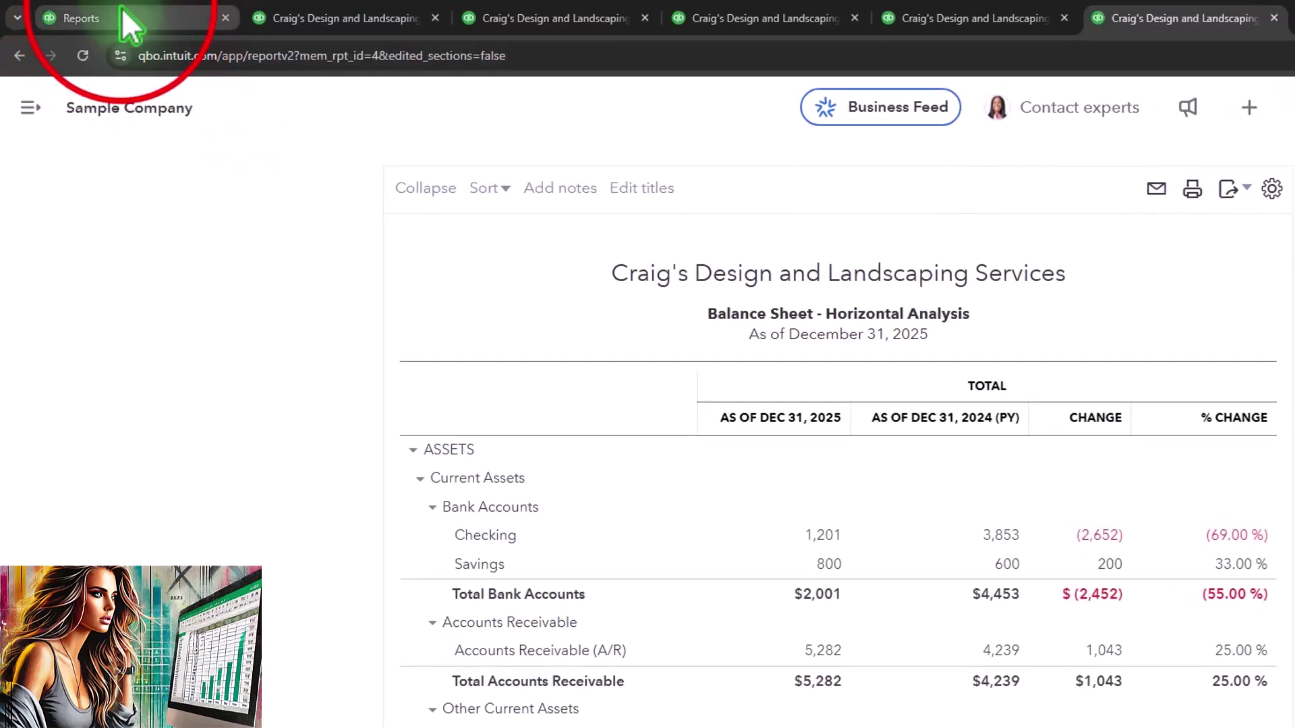
click(123, 10)
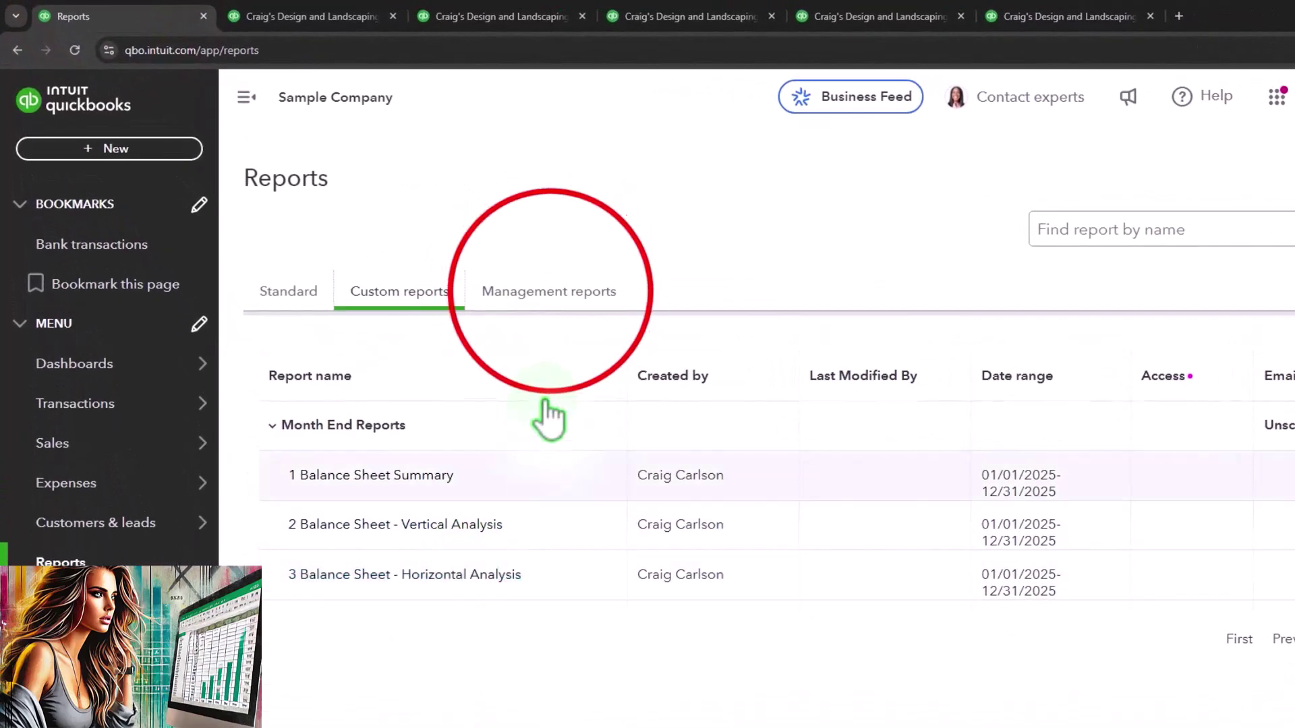
click(552, 305)
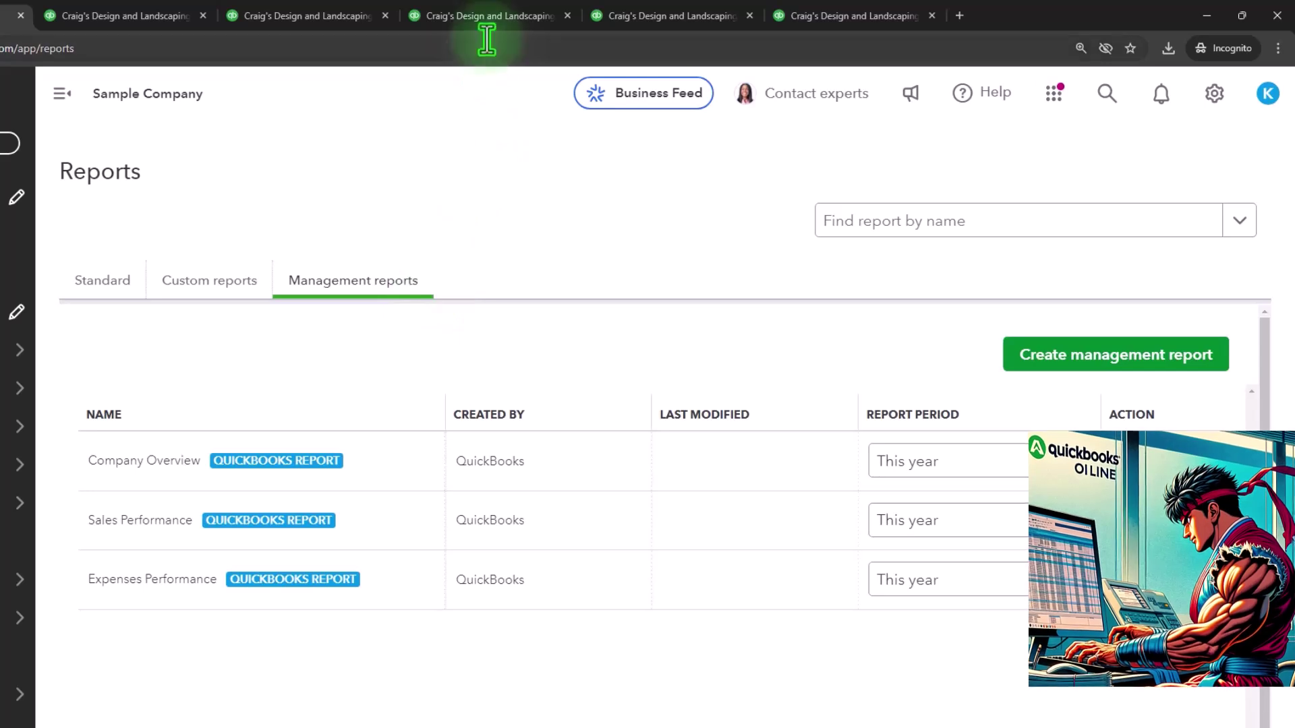
mouse_move(487, 24)
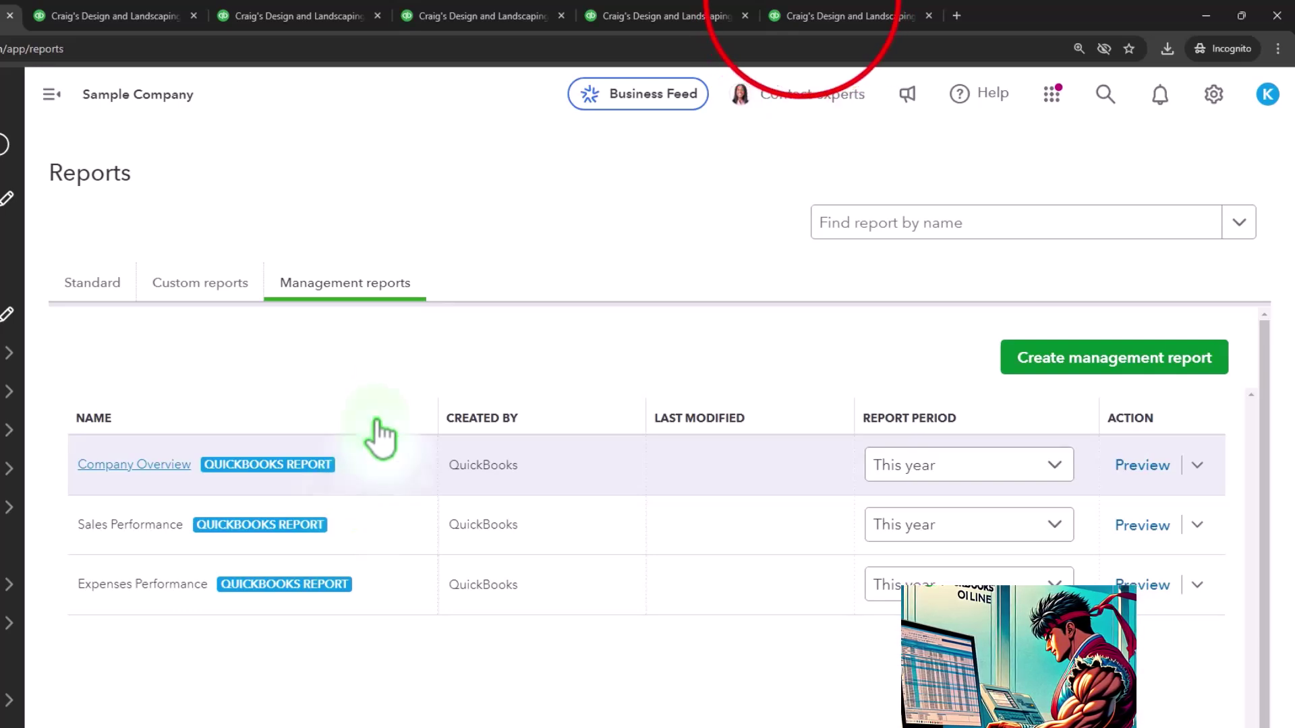
click(829, 15)
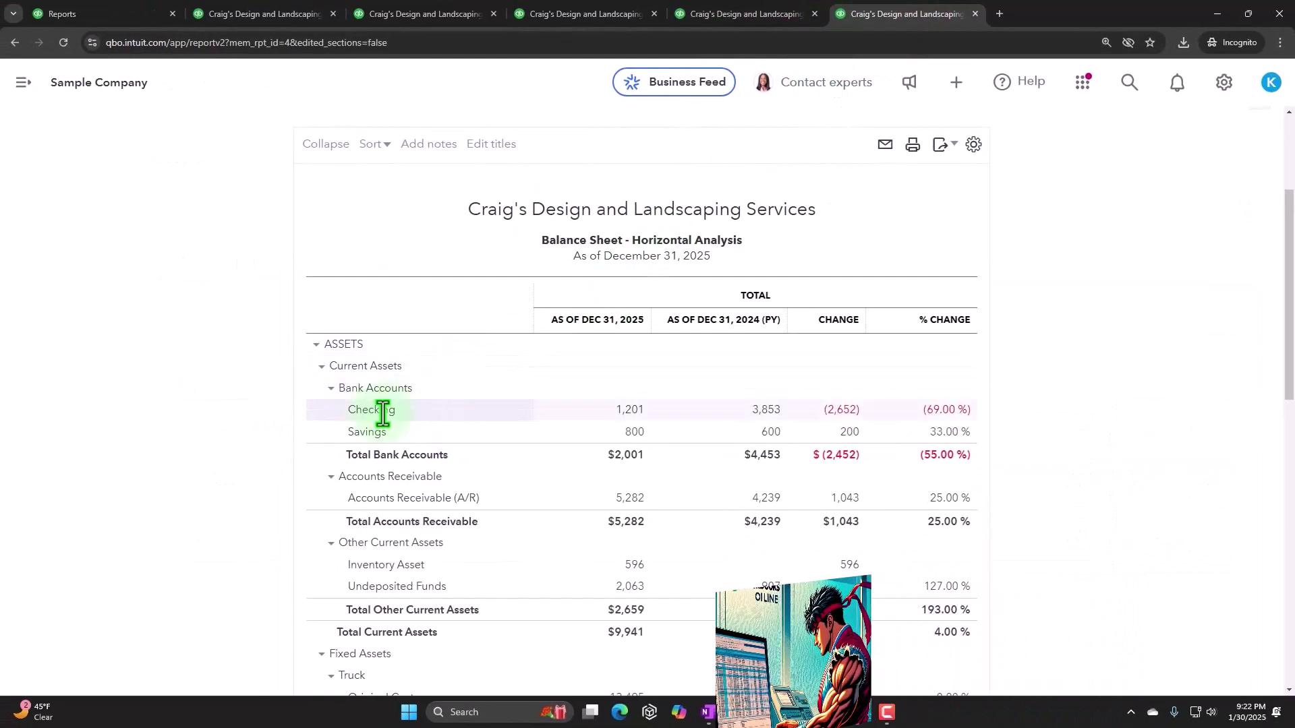